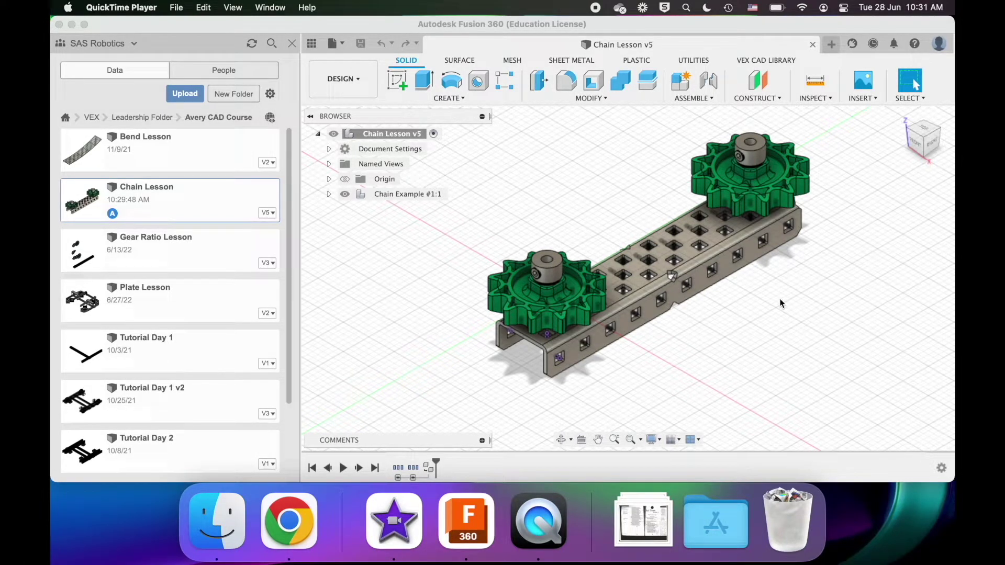
# Step: Go up to the VEX folder in the SAS Robotics project data
pyautogui.click(563, 204)
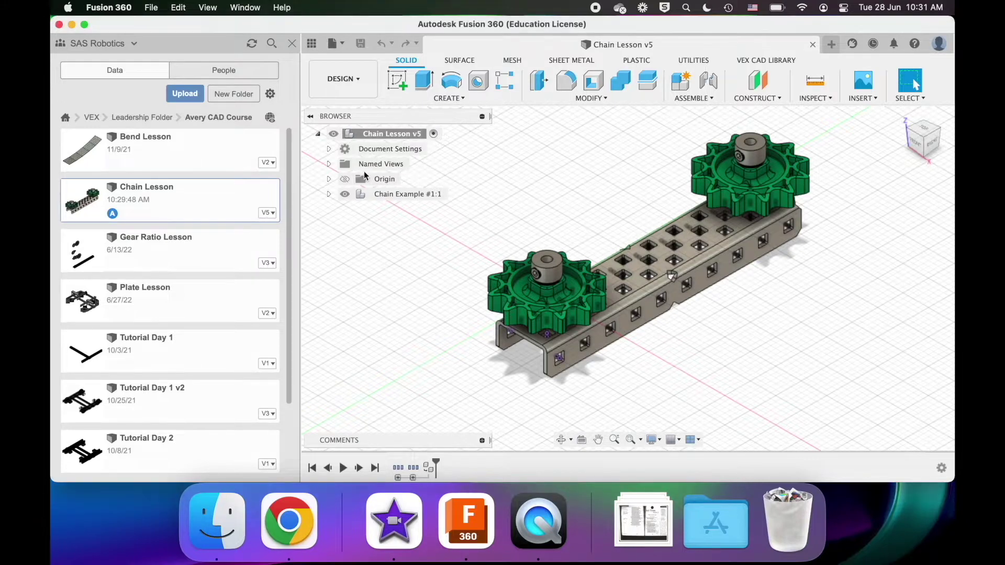
pyautogui.click(92, 117)
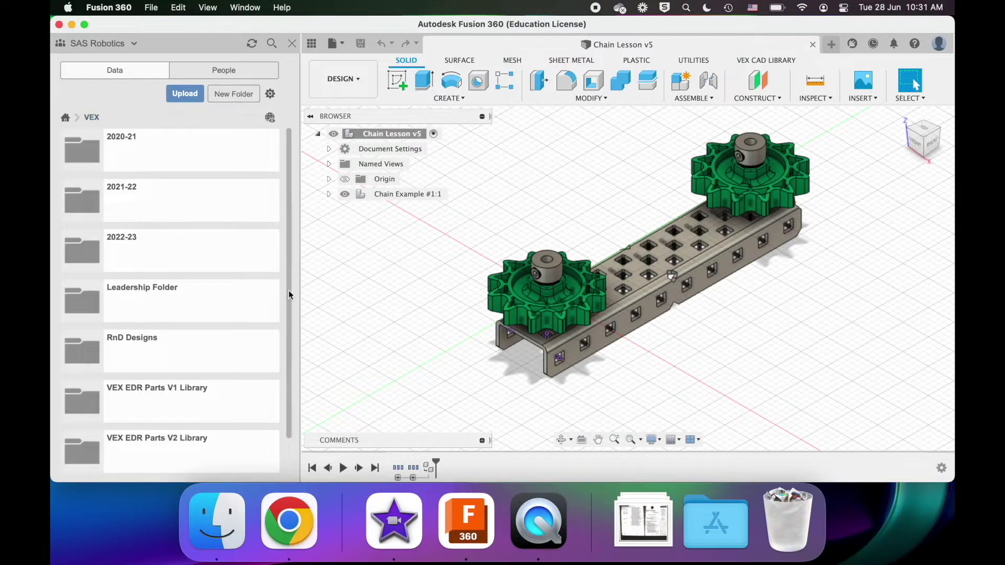
# Step: Examine the two-sprocket assembly from above and below, including the C-channel, spacers and shaft collars
pyautogui.keyDown('shift'); pyautogui.scroll(-5, 643, 388); pyautogui.keyUp('shift')
pyautogui.scroll(3, 642, 388)
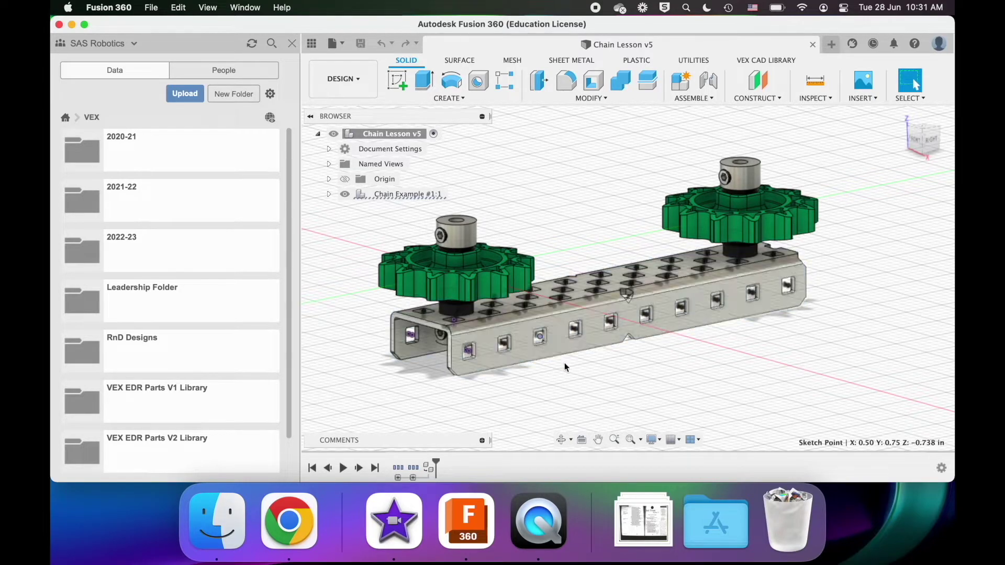
pyautogui.keyDown('shift'); pyautogui.moveTo(564, 371); pyautogui.dragTo(486, 300, button='middle'); pyautogui.keyUp('shift')
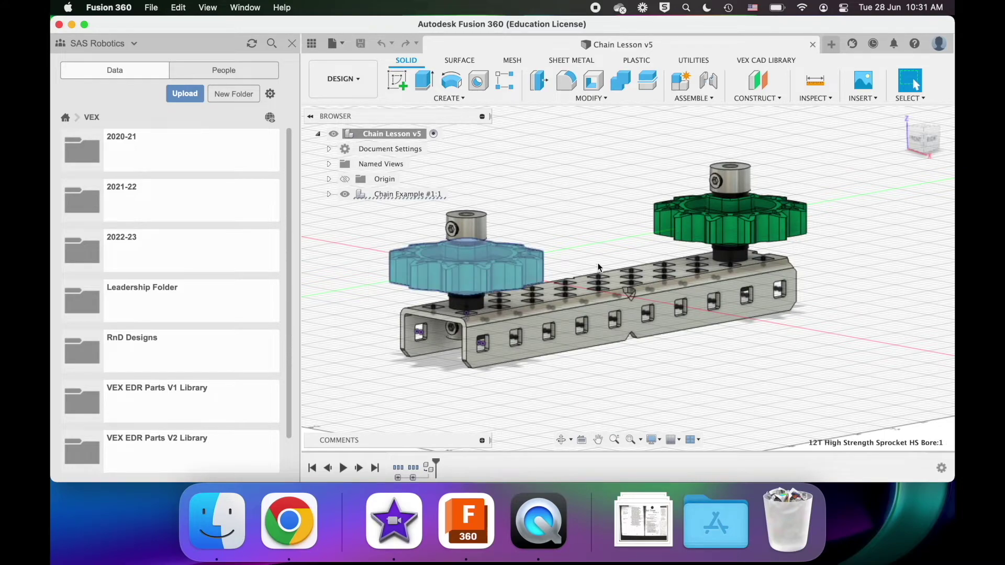
pyautogui.keyDown('shift'); pyautogui.scroll(5, 597, 263); pyautogui.keyUp('shift')
pyautogui.keyDown('shift'); pyautogui.scroll(3, 597, 263); pyautogui.keyUp('shift')
pyautogui.hscroll(-3, 554, 239)
pyautogui.scroll(-3, 554, 239)
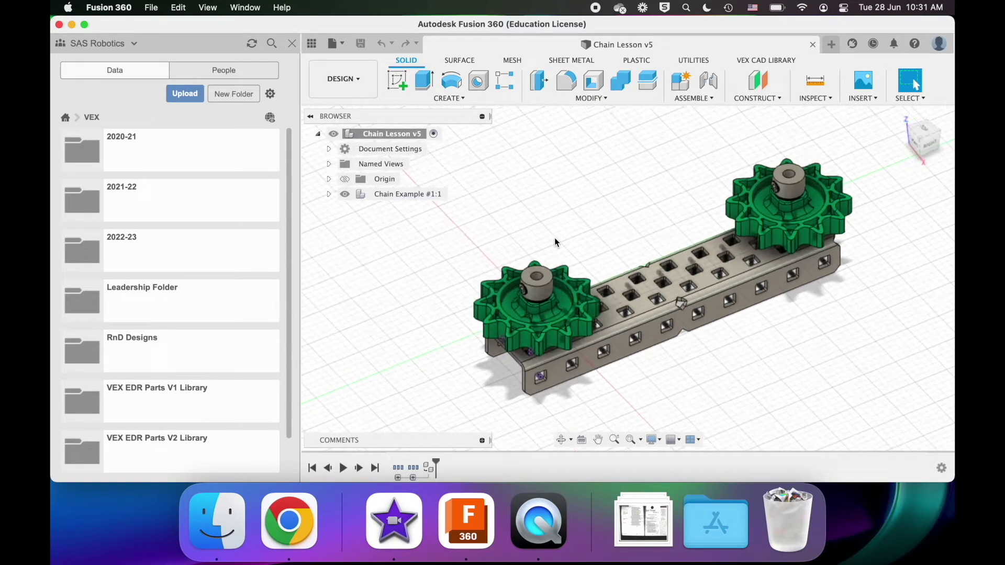
pyautogui.keyDown('shift'); pyautogui.scroll(-8, 554, 239); pyautogui.keyUp('shift')
pyautogui.keyDown('shift'); pyautogui.scroll(-5, 554, 242); pyautogui.keyUp('shift')
pyautogui.scroll(4, 554, 242)
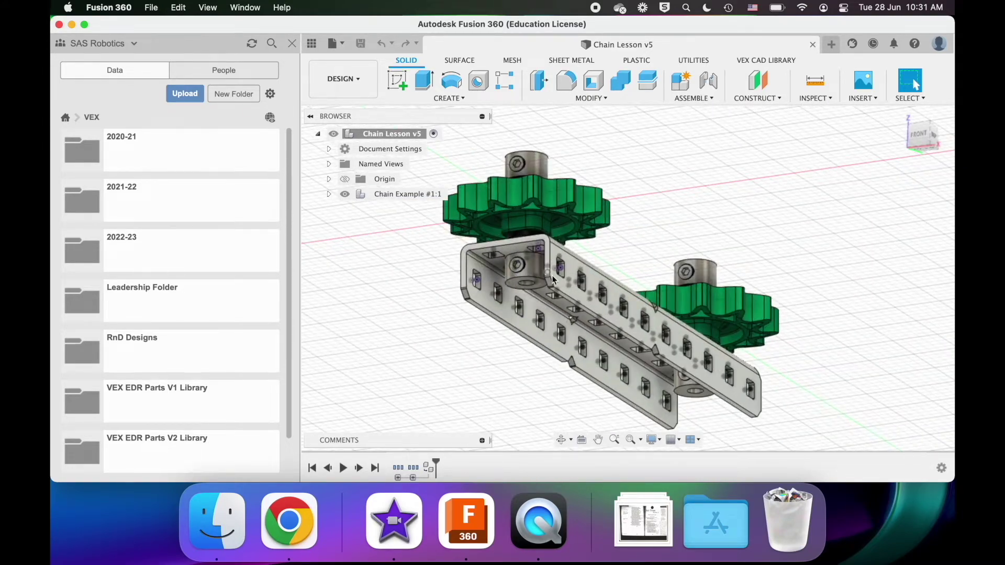
pyautogui.keyDown('shift'); pyautogui.scroll(-8, 552, 280); pyautogui.keyUp('shift')
pyautogui.scroll(-5, 553, 280)
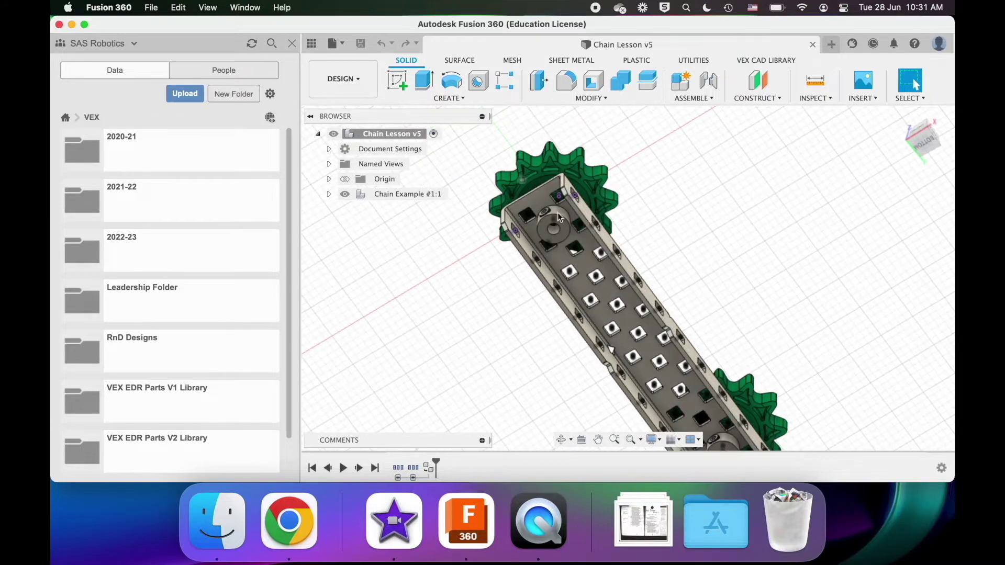
pyautogui.keyDown('shift'); pyautogui.hscroll(5, 655, 305); pyautogui.keyUp('shift')
pyautogui.keyDown('shift'); pyautogui.scroll(6, 655, 305); pyautogui.keyUp('shift')
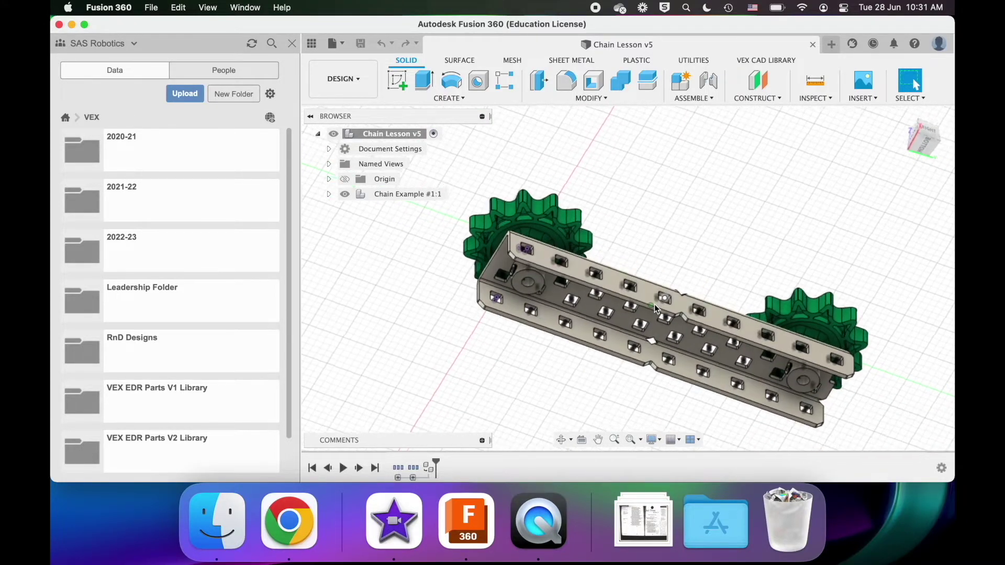
pyautogui.keyDown('shift'); pyautogui.scroll(8, 654, 305); pyautogui.keyUp('shift')
pyautogui.keyDown('shift'); pyautogui.hscroll(-5, 654, 305); pyautogui.keyUp('shift')
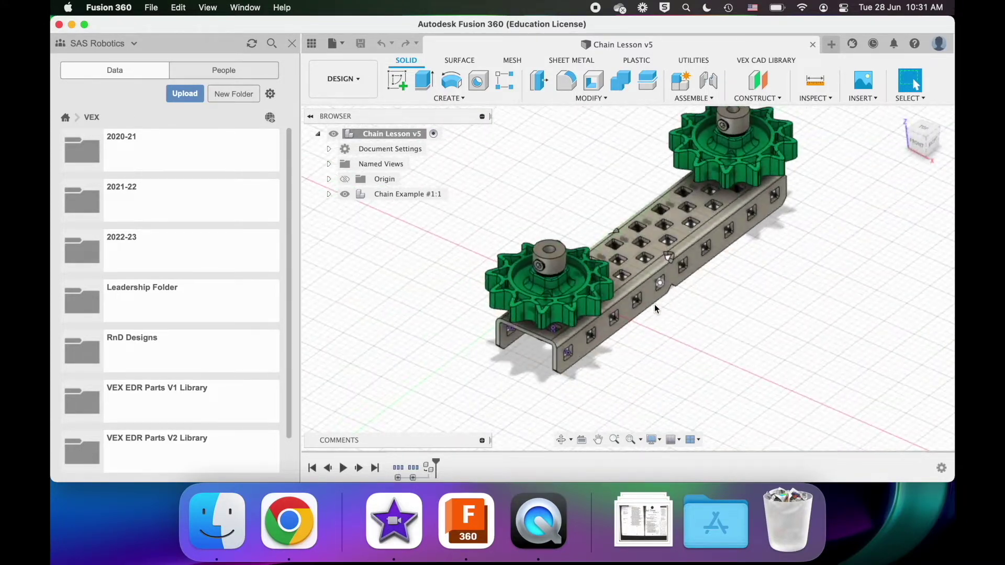
pyautogui.hscroll(3, 654, 305)
pyautogui.keyDown('shift'); pyautogui.moveTo(654, 306); pyautogui.dragTo(654, 306, button='middle'); pyautogui.keyUp('shift')
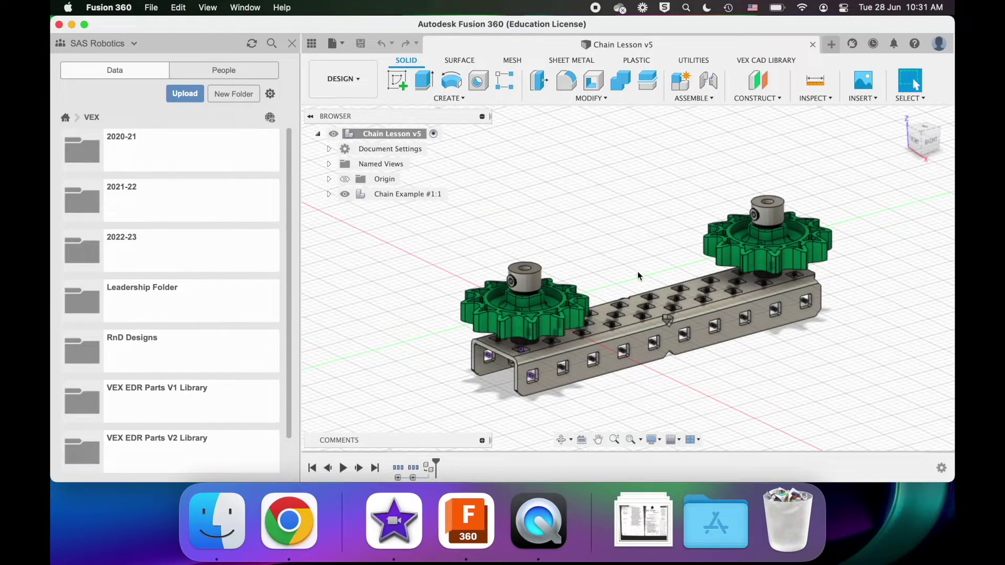
pyautogui.keyDown('shift'); pyautogui.moveTo(803, 244); pyautogui.dragTo(722, 250, button='middle'); pyautogui.keyUp('shift')
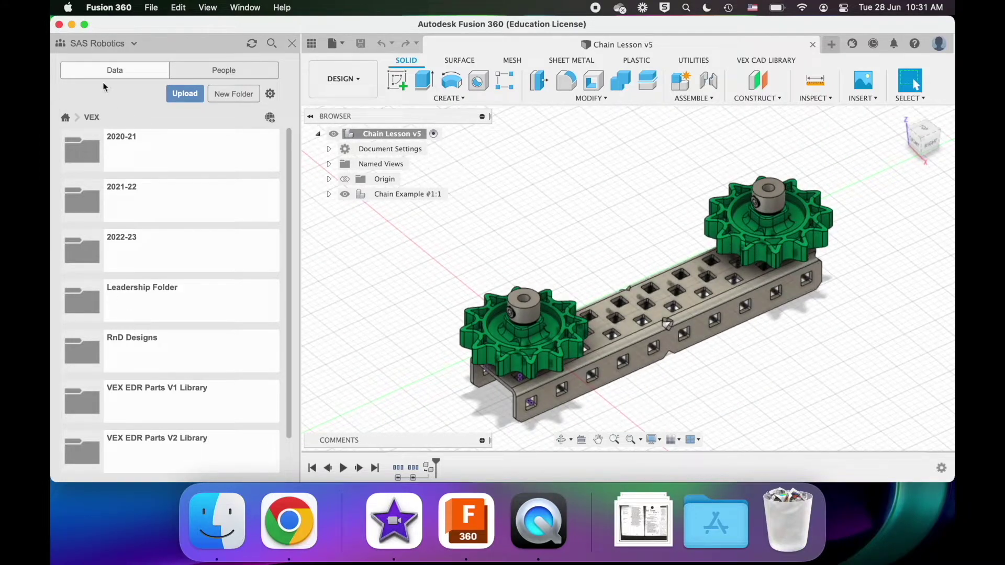
# Step: Open the Chain, Tank Tread folder inside Motion in the VEX EDR Parts V3 Library
pyautogui.scroll(-2, 93, 279)
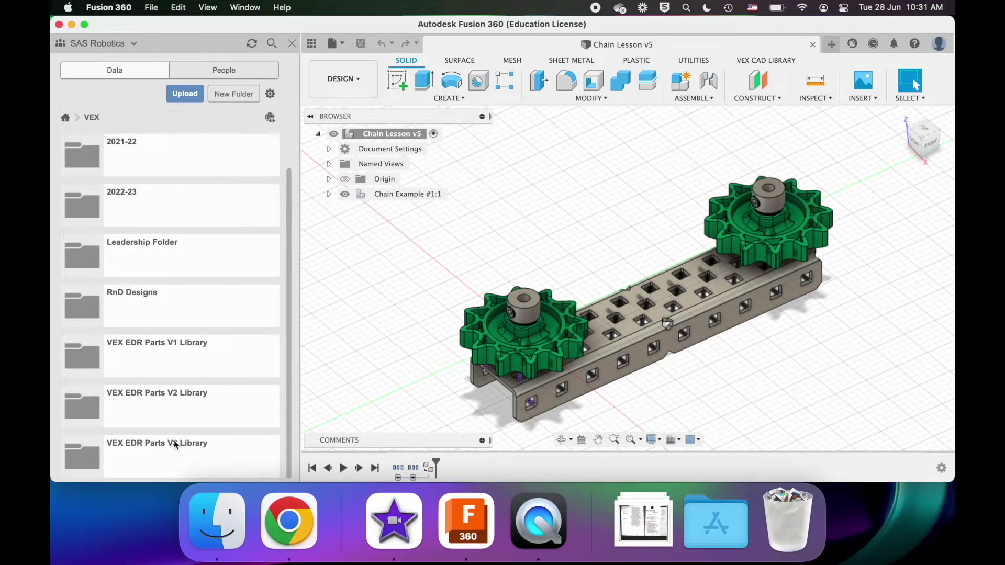
pyautogui.doubleClick(175, 445)
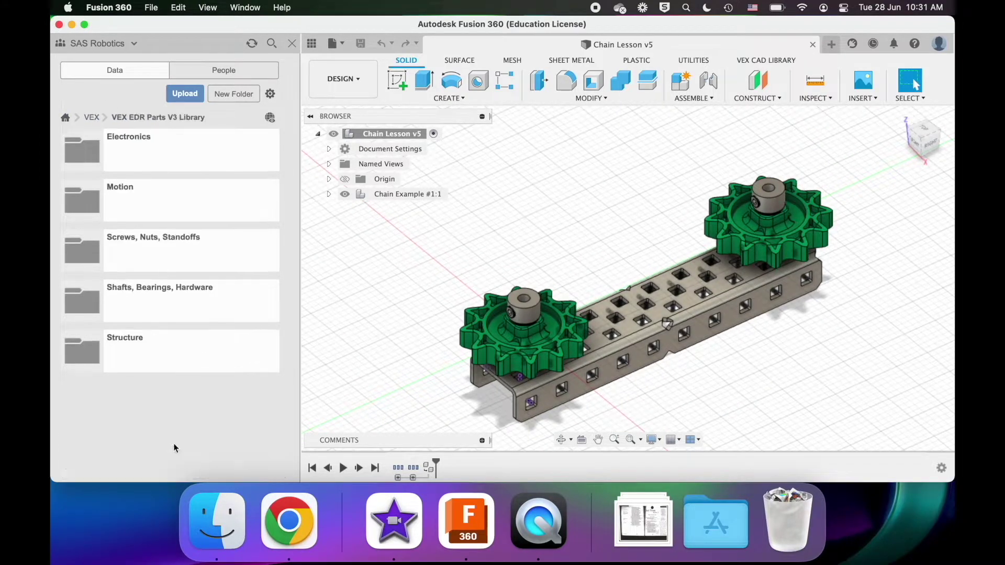
pyautogui.doubleClick(154, 207)
pyautogui.doubleClick(152, 191)
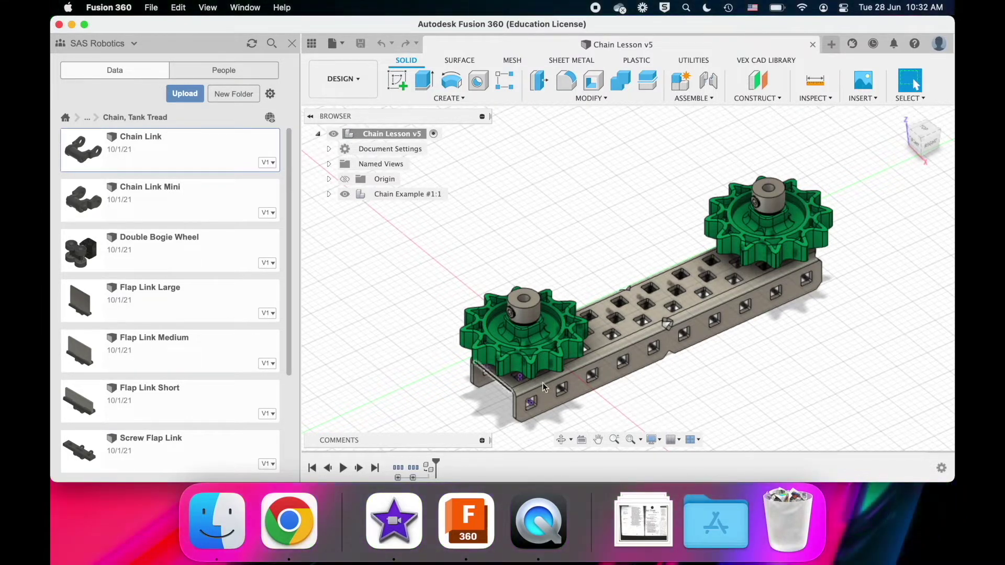
# Step: Inspect the sprockets up close and the stretch of C-channel between them that the chain has to span
pyautogui.keyDown('shift'); pyautogui.scroll(10, 585, 378); pyautogui.keyUp('shift')
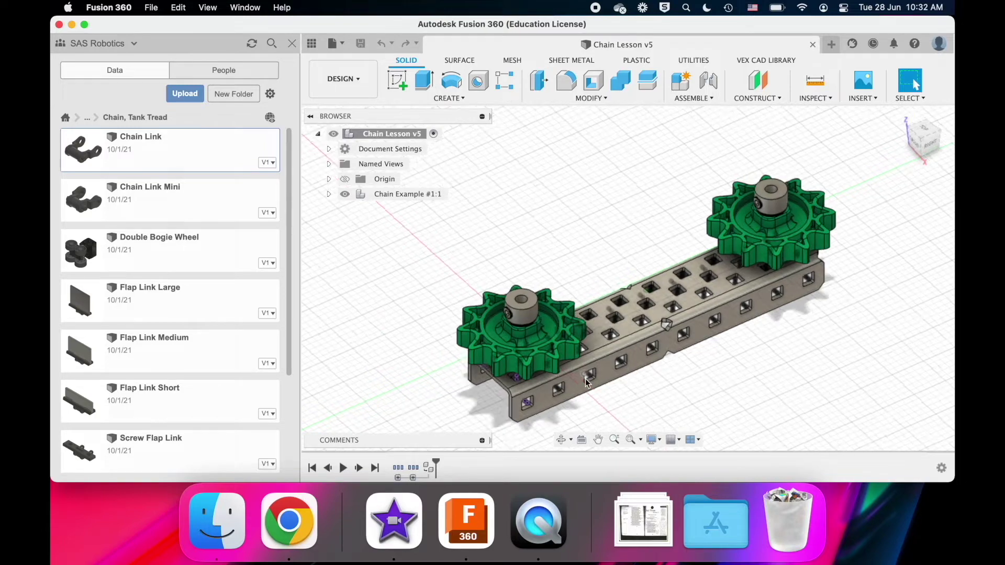
pyautogui.keyDown('shift'); pyautogui.scroll(-10, 585, 383); pyautogui.keyUp('shift')
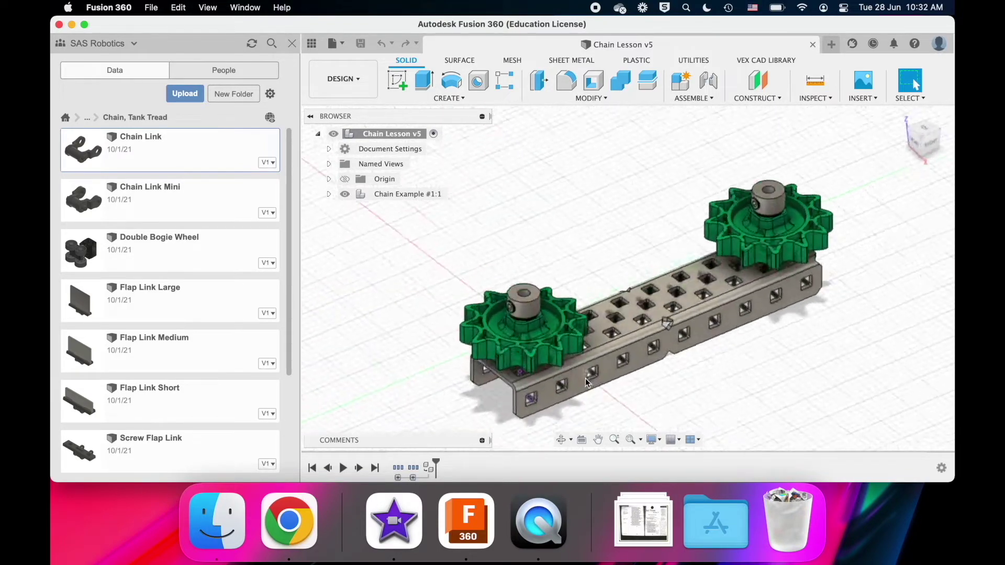
pyautogui.scroll(5, 585, 382)
pyautogui.keyDown('shift'); pyautogui.scroll(3, 585, 382); pyautogui.keyUp('shift')
pyautogui.keyDown('shift'); pyautogui.hscroll(5, 585, 383); pyautogui.keyUp('shift')
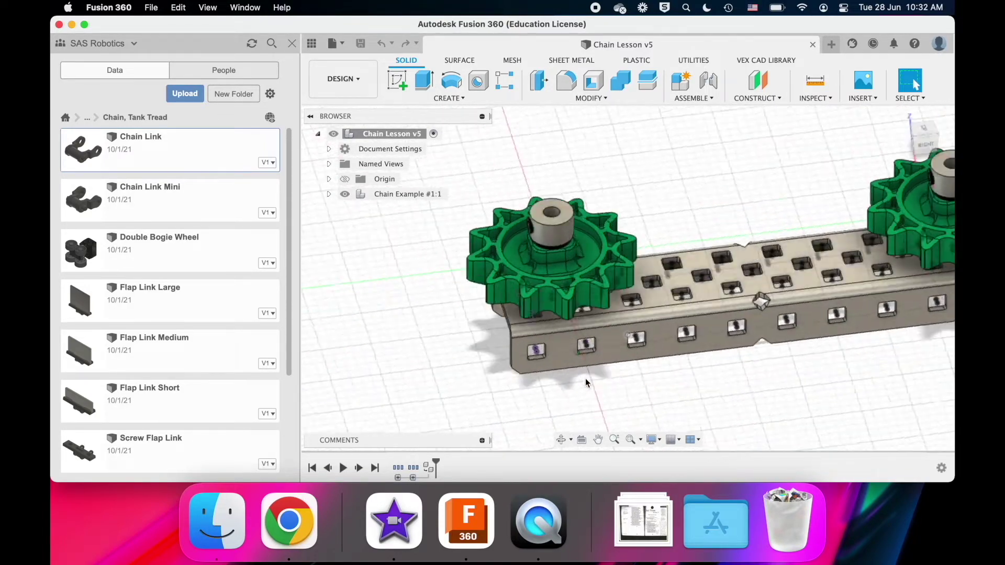
pyautogui.keyDown('shift'); pyautogui.scroll(3, 585, 382); pyautogui.keyUp('shift')
pyautogui.keyDown('shift'); pyautogui.hscroll(-5, 585, 382); pyautogui.keyUp('shift')
pyautogui.keyDown('shift'); pyautogui.scroll(-3, 585, 382); pyautogui.keyUp('shift')
pyautogui.keyDown('shift'); pyautogui.scroll(-3, 585, 383); pyautogui.keyUp('shift')
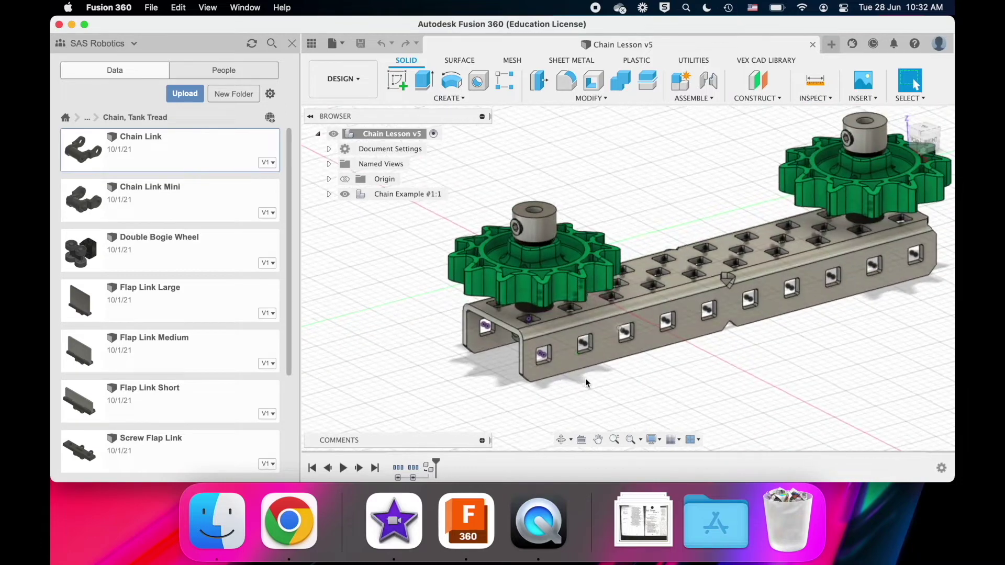
pyautogui.hscroll(3, 585, 382)
pyautogui.scroll(3, 585, 382)
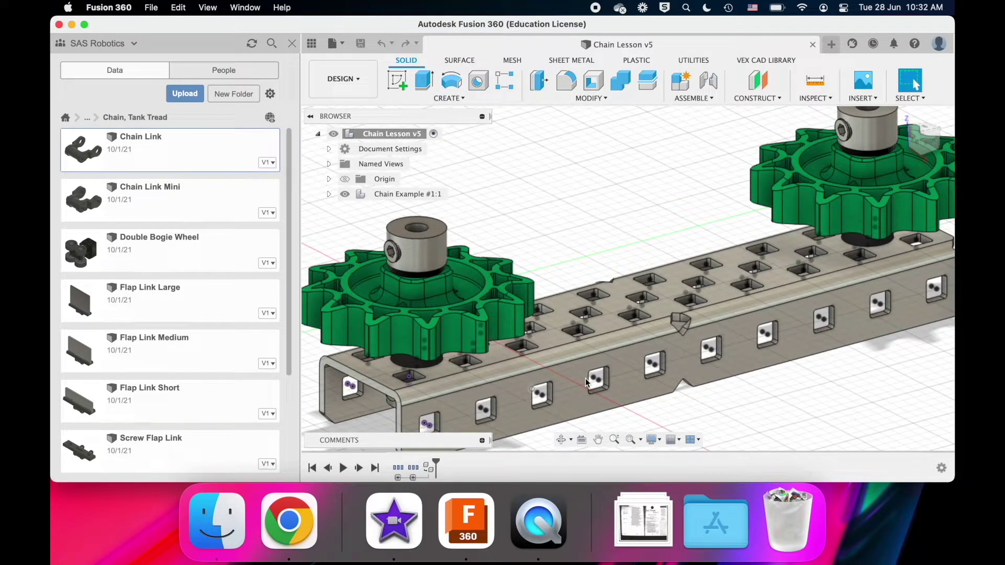
pyautogui.scroll(-5, 585, 383)
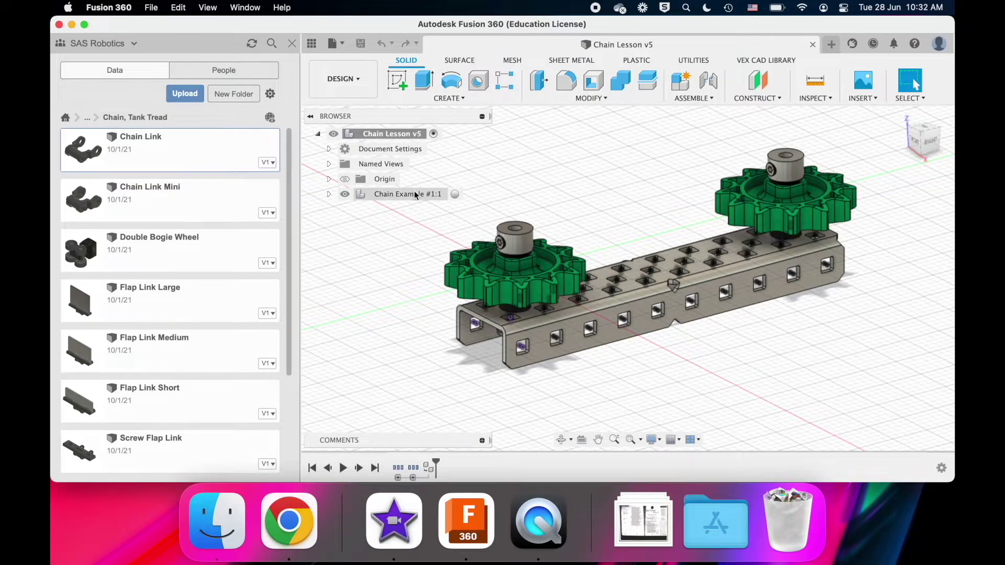
# Step: Activate the Chain Example #1 component and create an internal standard component named Chain inside it
pyautogui.click(457, 194)
pyautogui.click(329, 195)
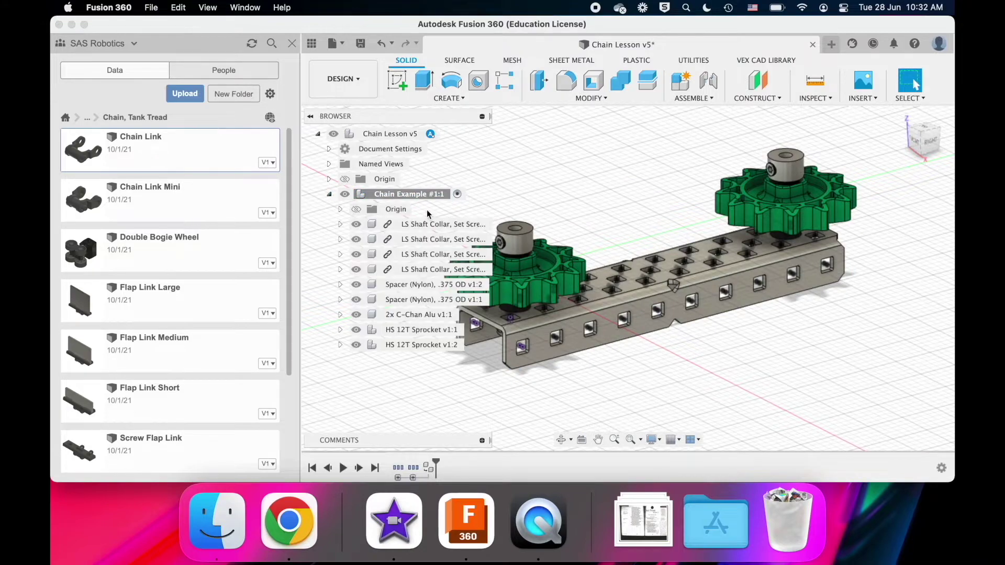
pyautogui.click(449, 98)
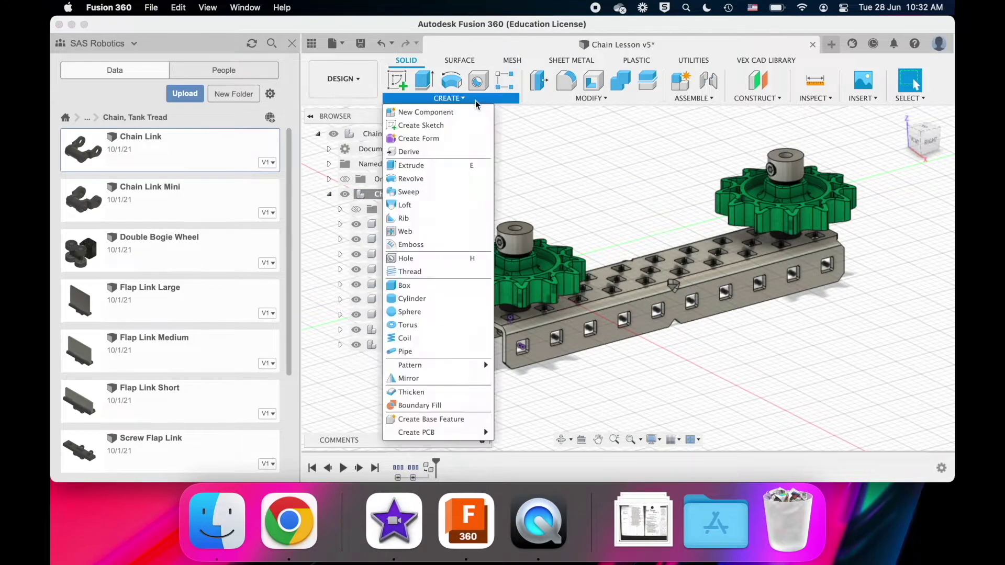
pyautogui.click(417, 113)
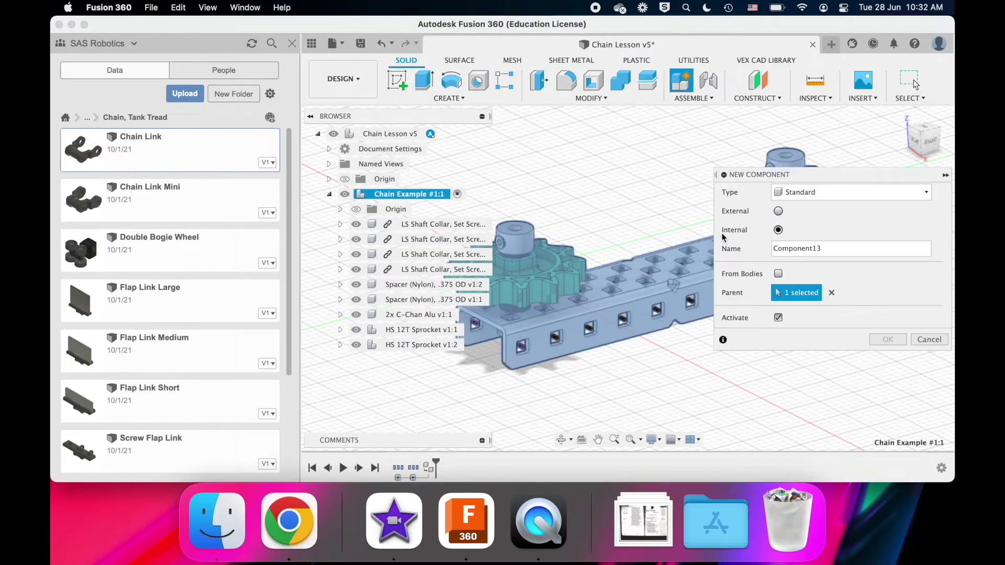
pyautogui.click(861, 256)
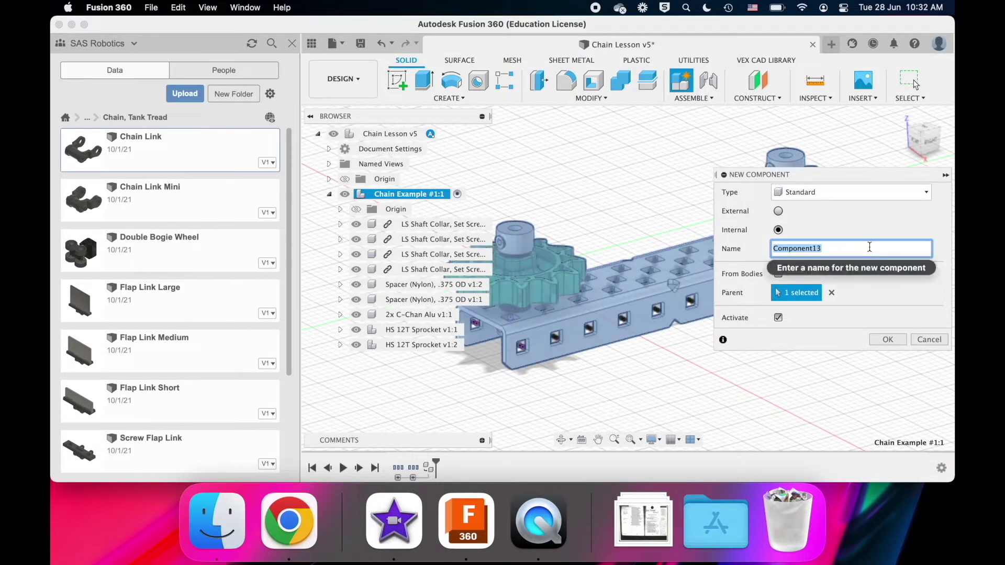
pyautogui.write('Chain')
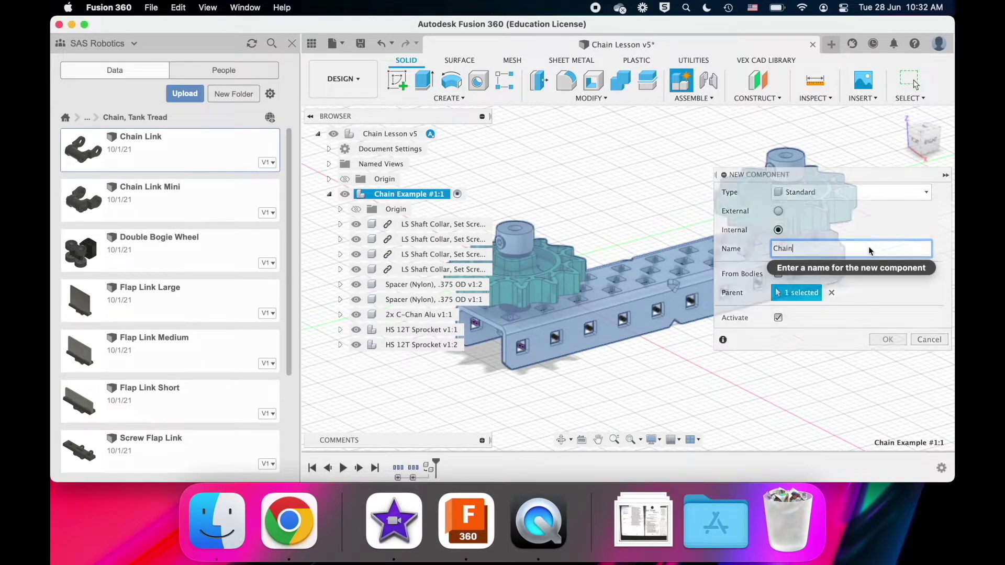
pyautogui.press('Return')
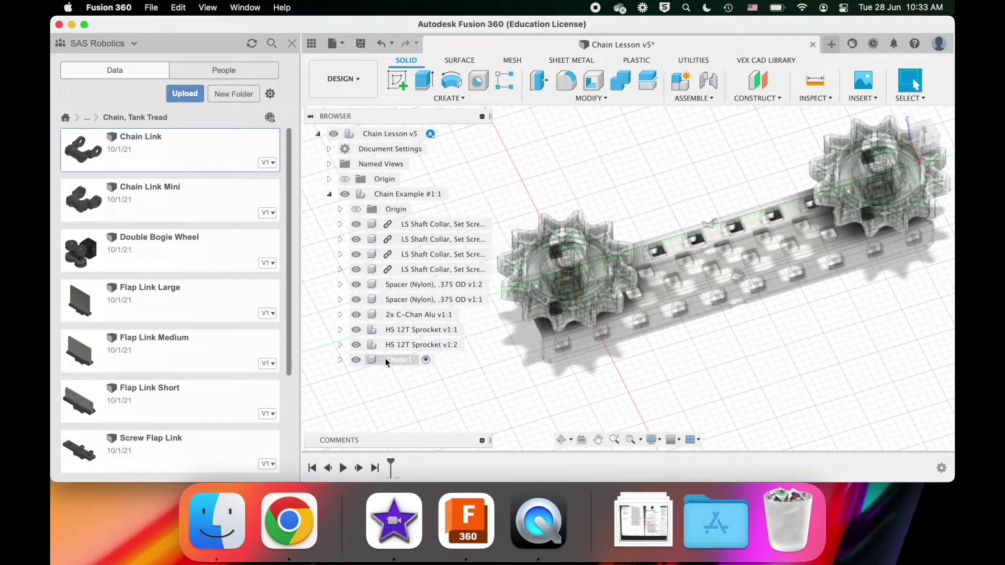
# Step: Start a sketch in the Chain component on the flat inner face of the nearer 12-tooth sprocket
pyautogui.click(399, 360)
pyautogui.keyDown('shift'); pyautogui.scroll(-5, 544, 203); pyautogui.keyUp('shift')
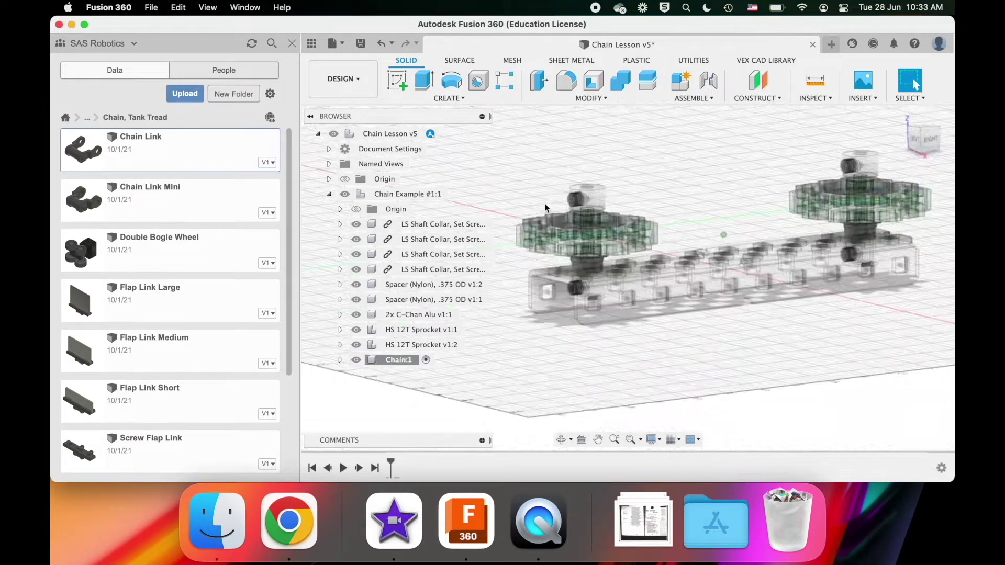
pyautogui.keyDown('shift'); pyautogui.scroll(5, 544, 203); pyautogui.keyUp('shift')
pyautogui.click(449, 98)
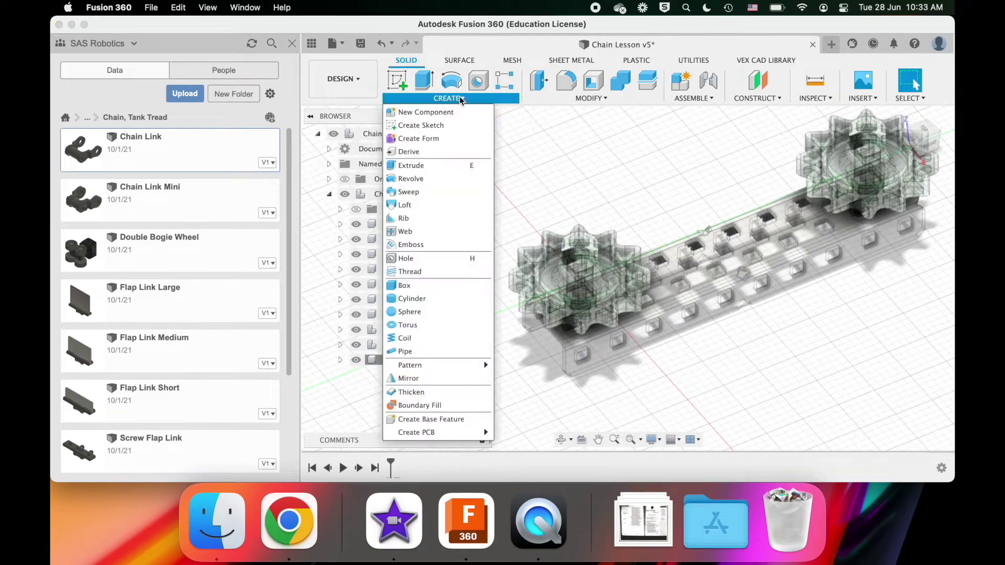
pyautogui.click(419, 124)
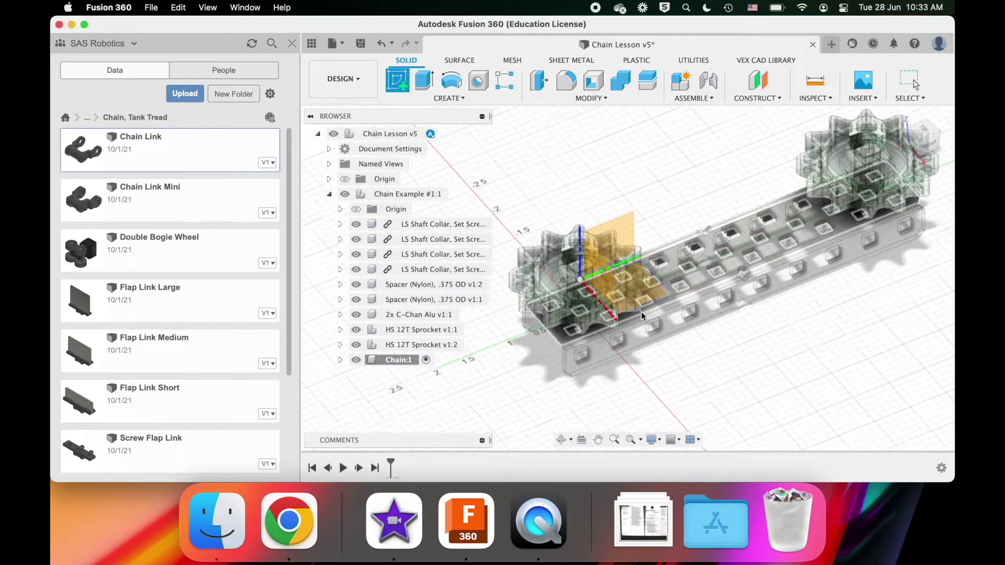
pyautogui.keyDown('shift'); pyautogui.scroll(5, 642, 313); pyautogui.keyUp('shift')
pyautogui.scroll(5, 642, 339)
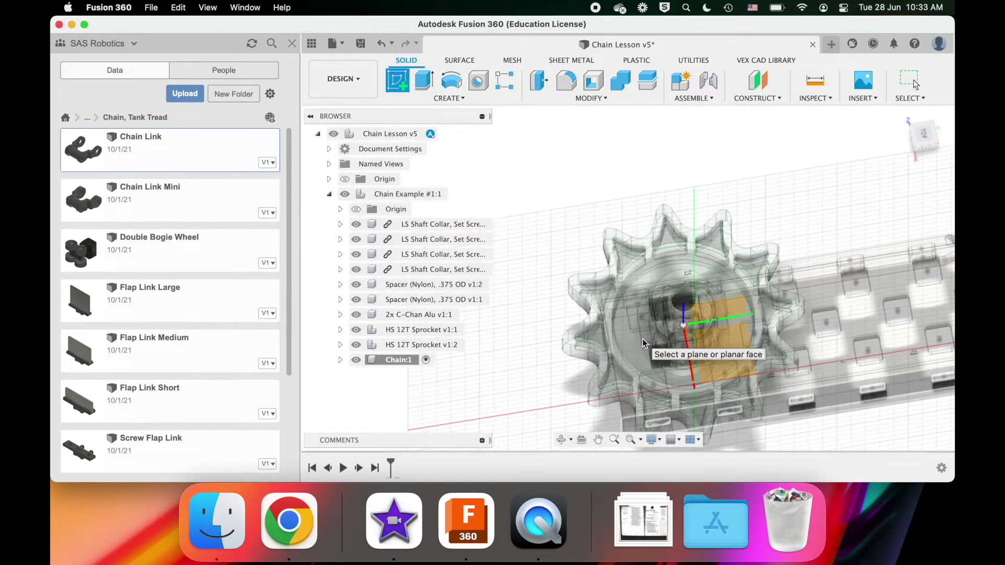
pyautogui.keyDown('shift'); pyautogui.scroll(-5, 642, 329); pyautogui.keyUp('shift')
pyautogui.scroll(5, 639, 332)
pyautogui.keyDown('shift'); pyautogui.moveTo(634, 331); pyautogui.dragTo(586, 353, button='middle'); pyautogui.keyUp('shift')
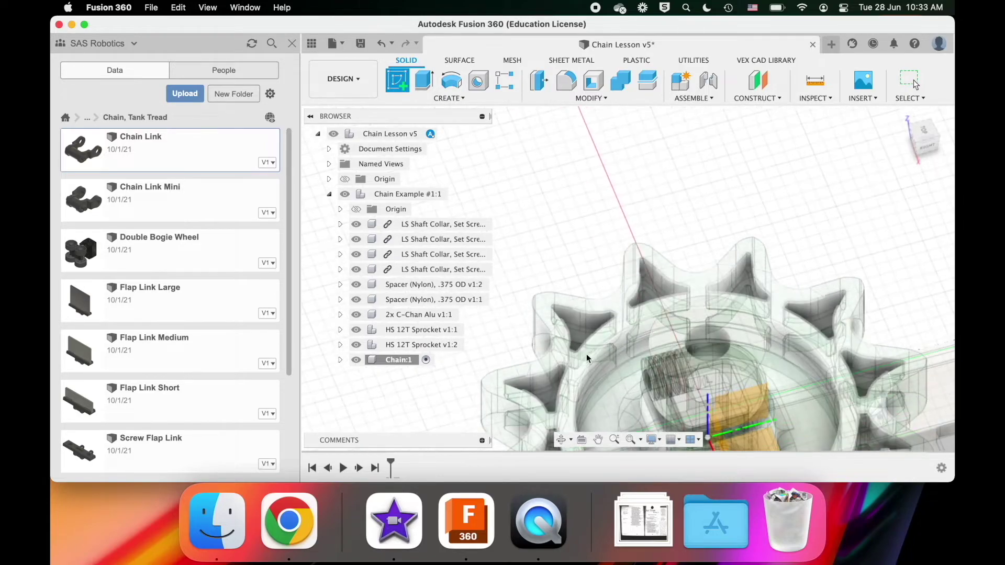
pyautogui.keyDown('shift'); pyautogui.scroll(-5, 565, 354); pyautogui.keyUp('shift')
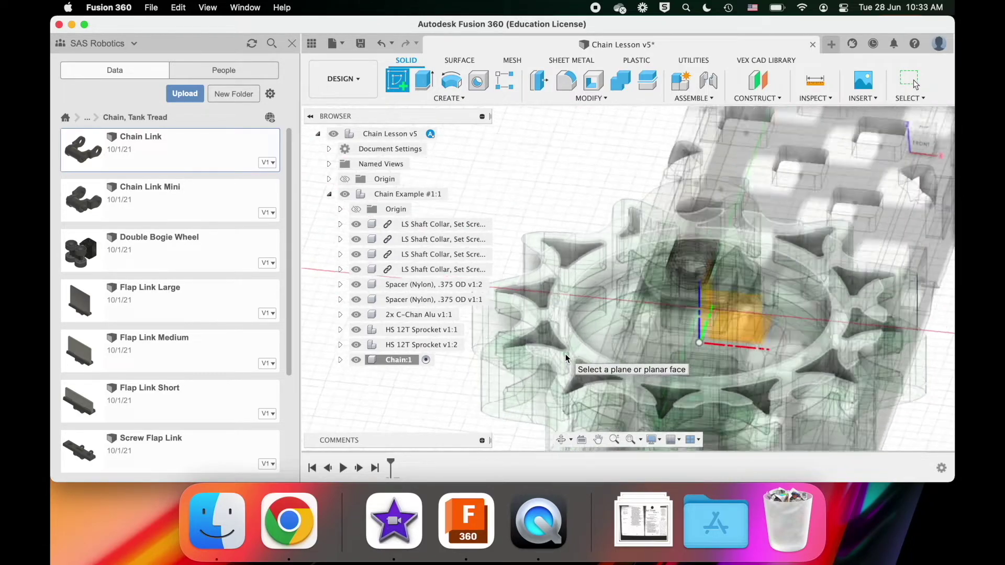
pyautogui.keyDown('shift'); pyautogui.scroll(5, 565, 353); pyautogui.keyUp('shift')
pyautogui.keyDown('shift'); pyautogui.hscroll(5, 565, 353); pyautogui.keyUp('shift')
pyautogui.keyDown('shift'); pyautogui.scroll(-3, 565, 354); pyautogui.keyUp('shift')
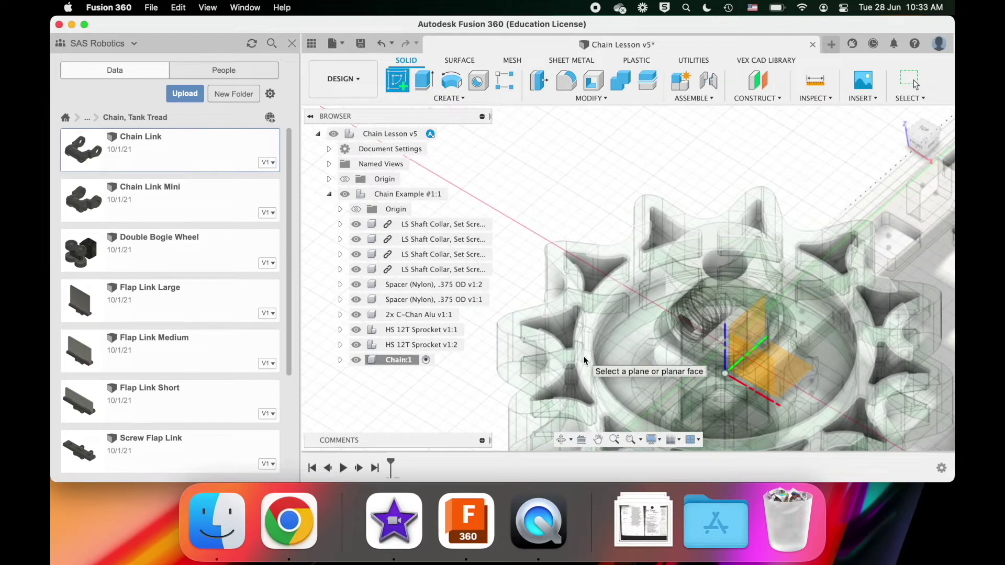
pyautogui.keyDown('shift'); pyautogui.moveTo(583, 356); pyautogui.dragTo(702, 358, button='middle'); pyautogui.keyUp('shift')
pyautogui.click(702, 354)
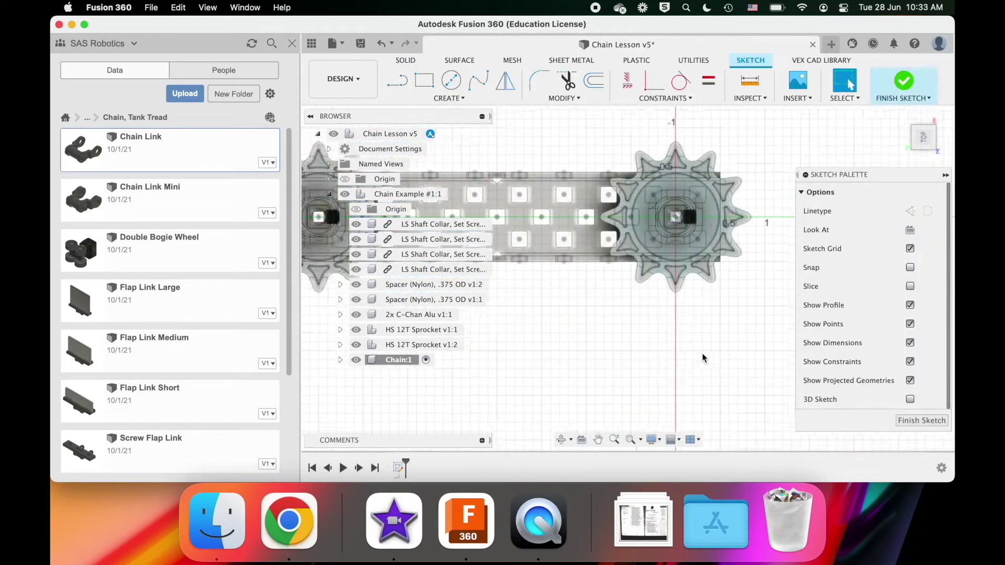
pyautogui.keyDown('shift'); pyautogui.scroll(-5, 702, 358); pyautogui.keyUp('shift')
pyautogui.keyDown('shift'); pyautogui.hscroll(10, 702, 358); pyautogui.keyUp('shift')
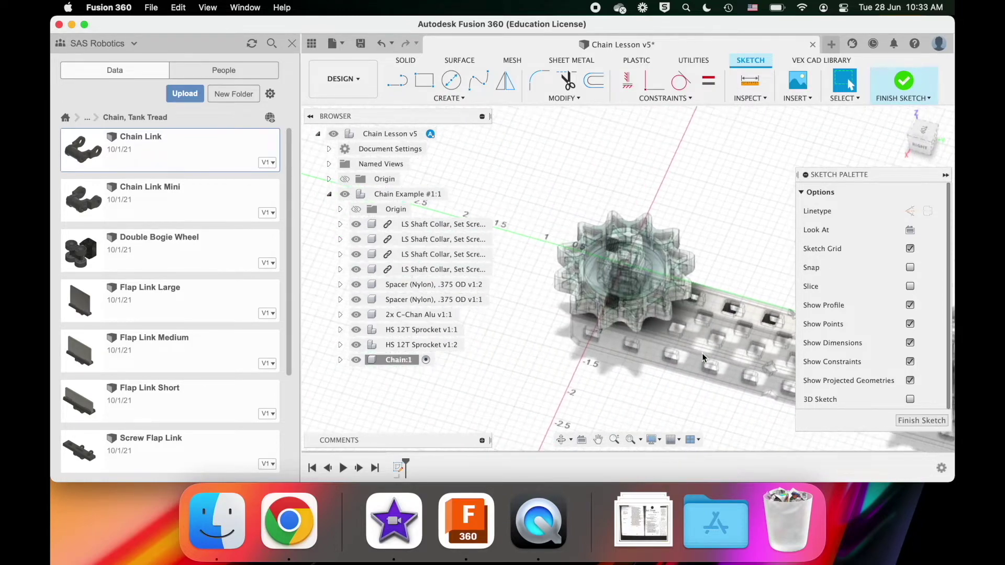
pyautogui.keyDown('shift'); pyautogui.hscroll(-5, 702, 354); pyautogui.keyUp('shift')
pyautogui.scroll(5, 702, 354)
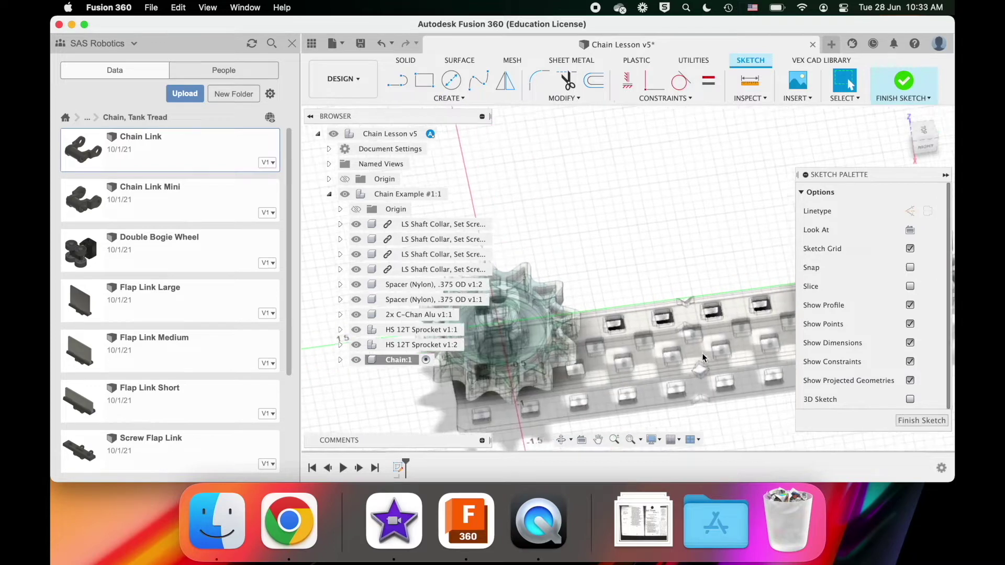
pyautogui.press('p')
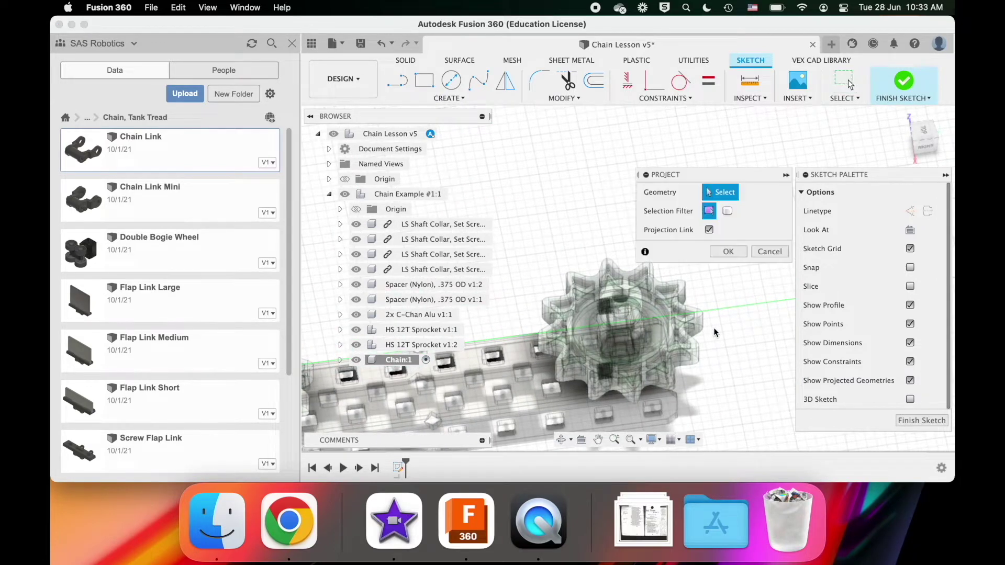
pyautogui.click(779, 253)
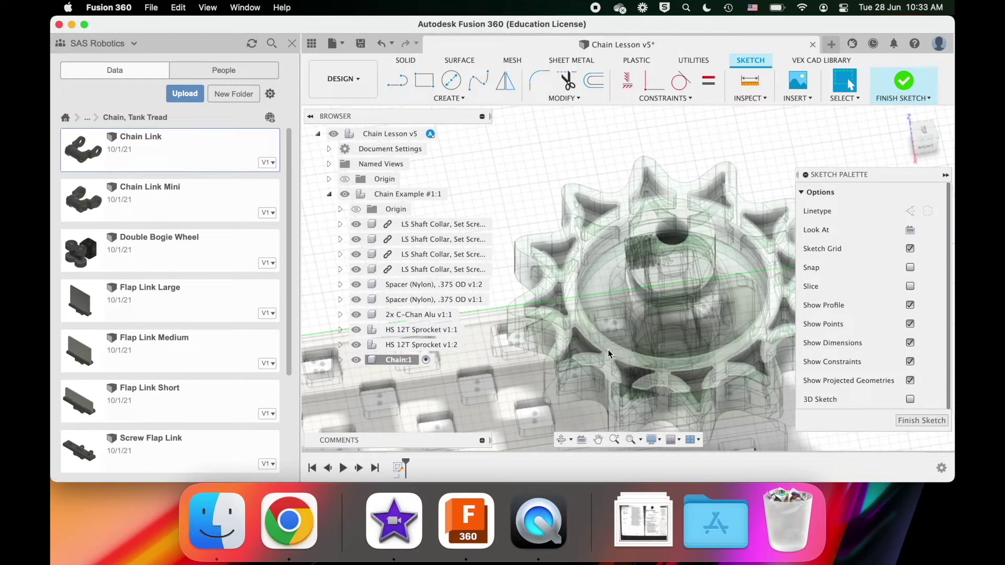
pyautogui.click(607, 343)
pyautogui.scroll(-5, 607, 343)
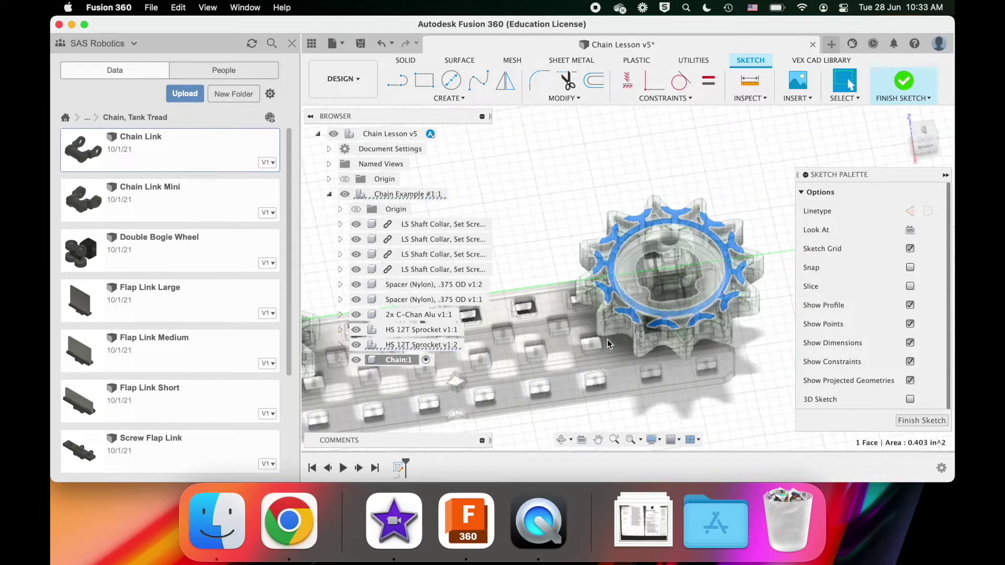
pyautogui.click(740, 177)
# Step: Project the flat toothed face of the far 12-tooth sprocket into the chain sketch
pyautogui.press('p')
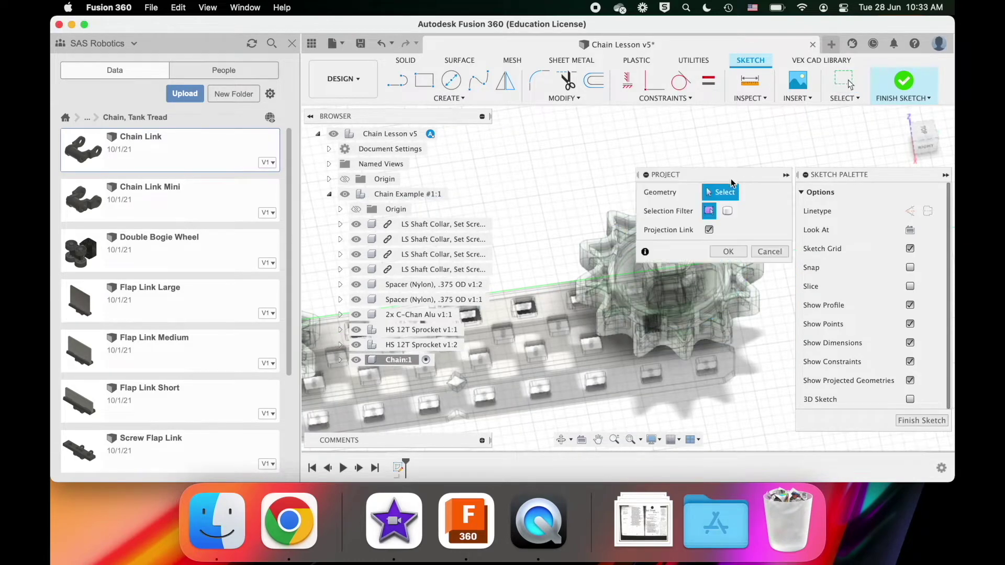
pyautogui.scroll(5, 648, 269)
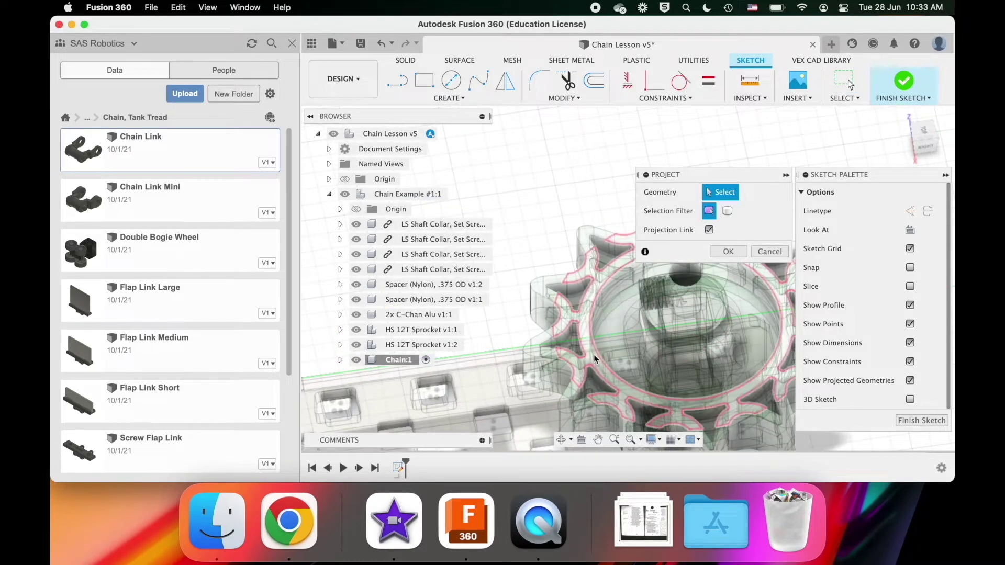
pyautogui.click(595, 366)
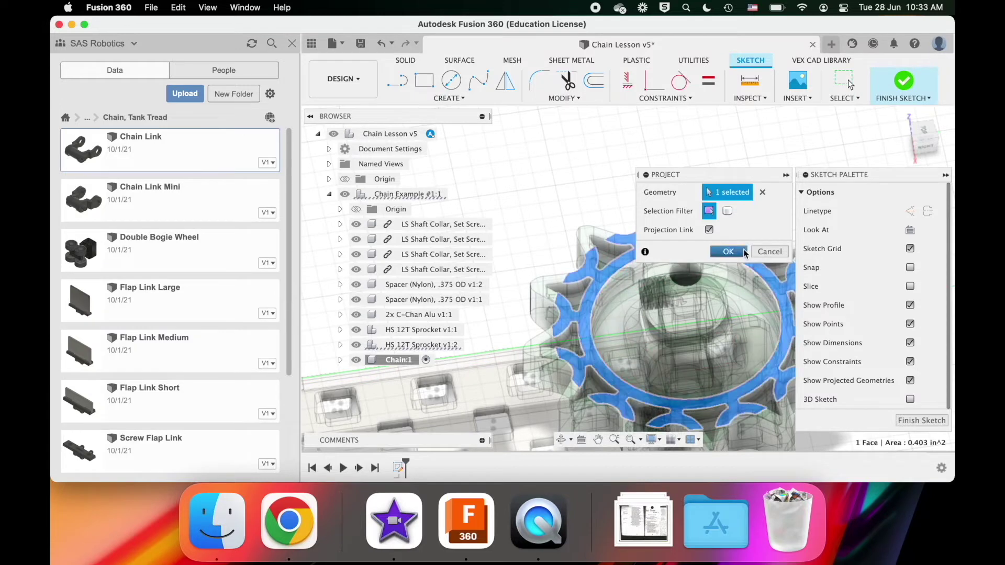
pyautogui.click(727, 252)
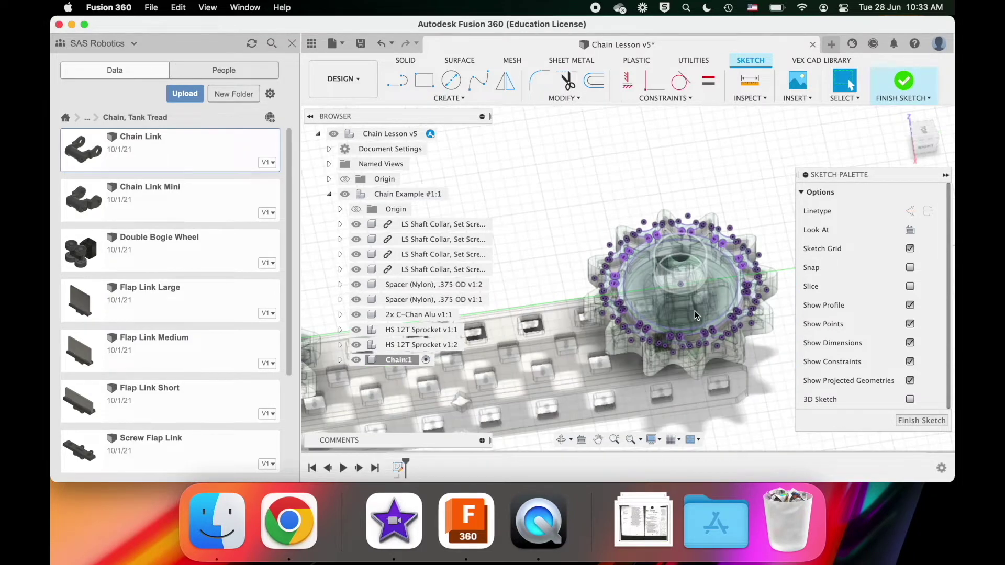
# Step: Examine the projected outline on the far sprocket, then the bare face of the other sprocket, from several angles
pyautogui.scroll(8, 696, 314)
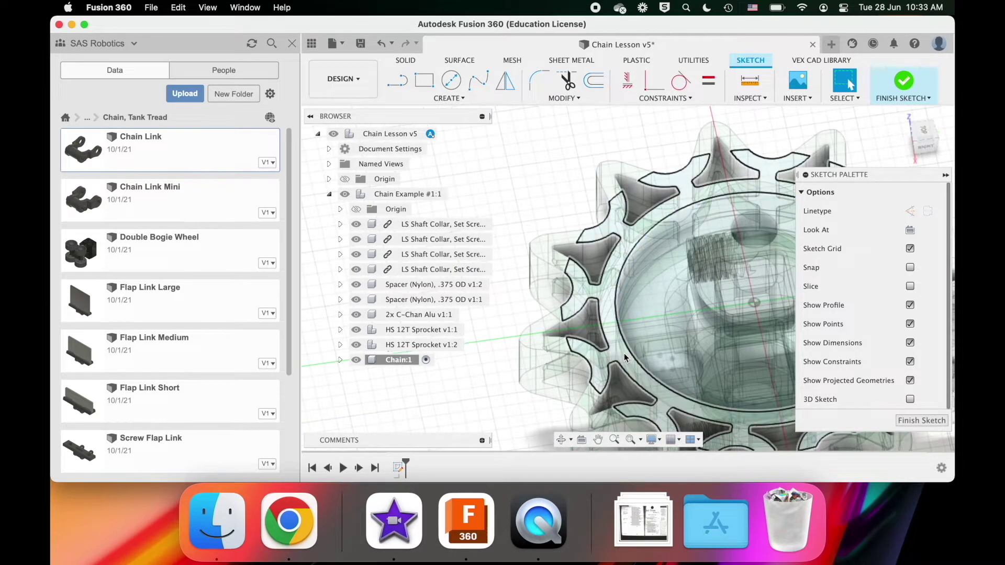
pyautogui.click(624, 353)
pyautogui.scroll(-3, 633, 363)
pyautogui.keyDown('shift'); pyautogui.scroll(-5, 633, 363); pyautogui.keyUp('shift')
pyautogui.keyDown('shift'); pyautogui.scroll(8, 633, 363); pyautogui.keyUp('shift')
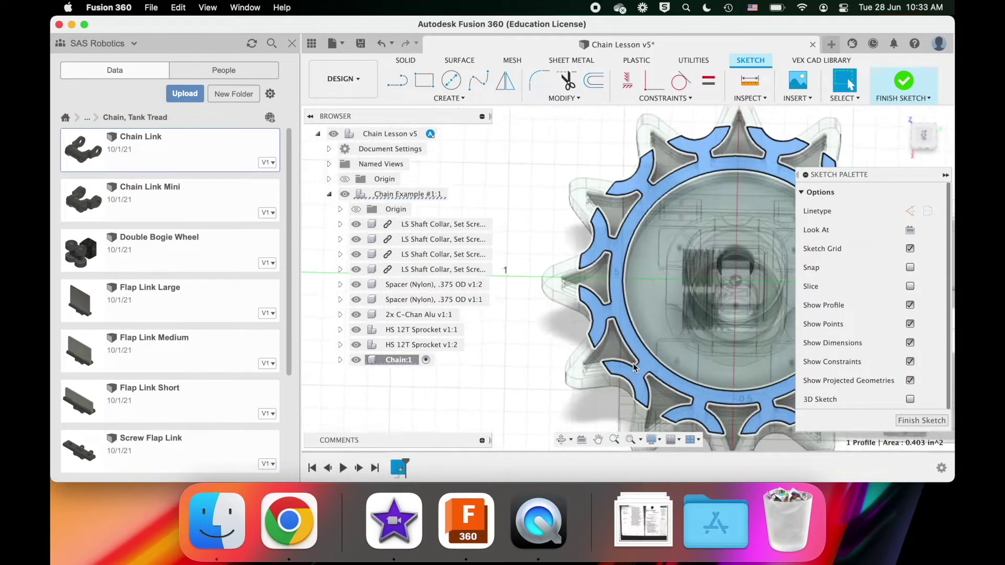
pyautogui.keyDown('shift'); pyautogui.scroll(-6, 633, 363); pyautogui.keyUp('shift')
pyautogui.keyDown('shift'); pyautogui.scroll(-3, 632, 363); pyautogui.keyUp('shift')
pyautogui.keyDown('shift'); pyautogui.scroll(6, 632, 363); pyautogui.keyUp('shift')
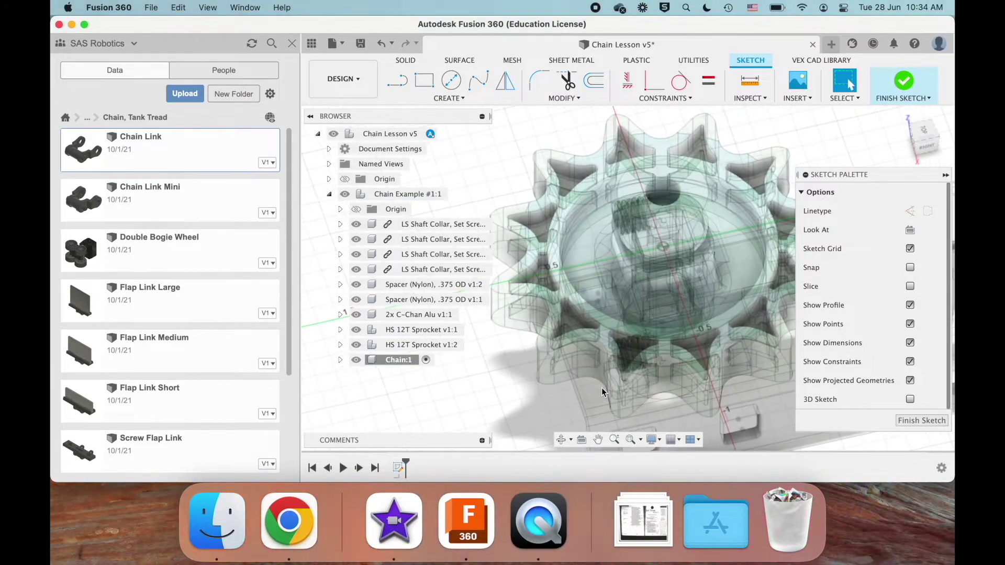
# Step: Project the flat toothed face of the sprocket at the sketch origin into the same sketch
pyautogui.press('p')
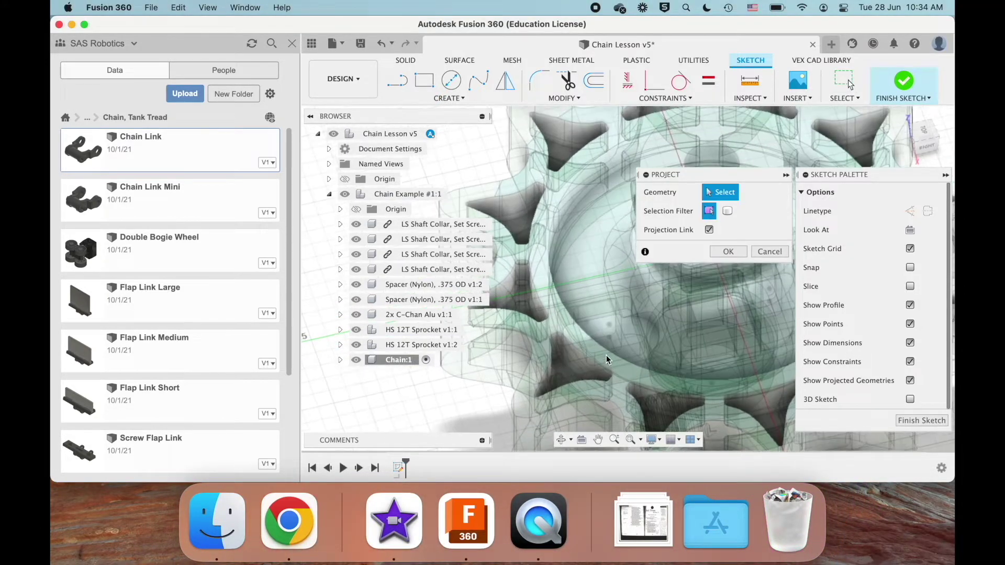
pyautogui.click(741, 373)
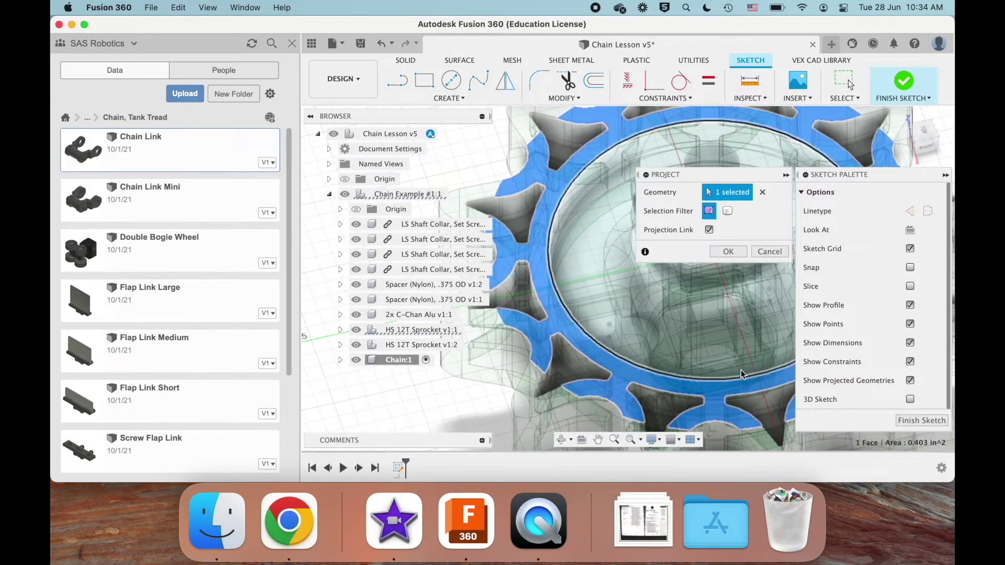
pyautogui.click(727, 252)
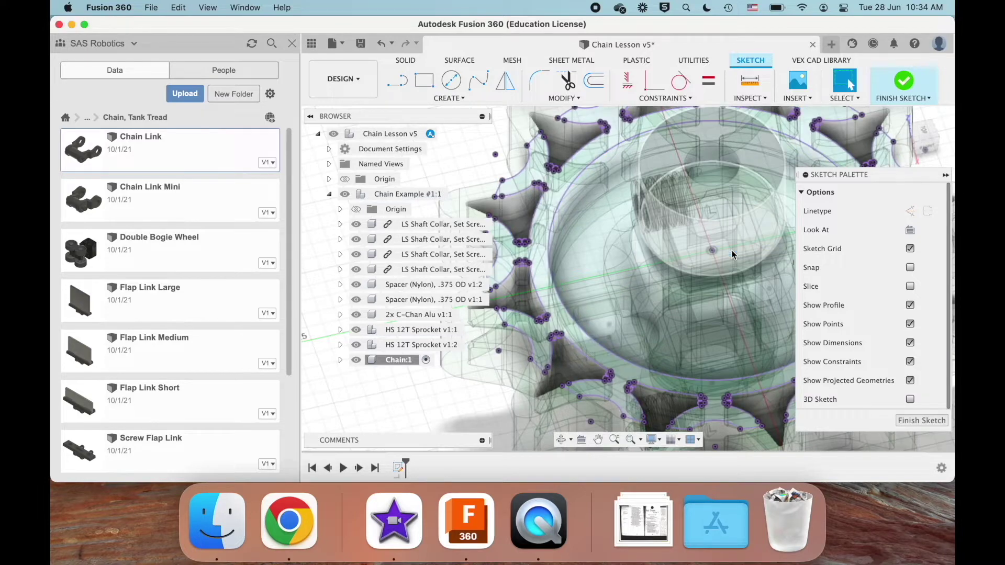
# Step: Draw a circle centred on the origin-side sprocket, passing through the arc centre point of one of its tooth gaps
pyautogui.scroll(-10, 705, 272)
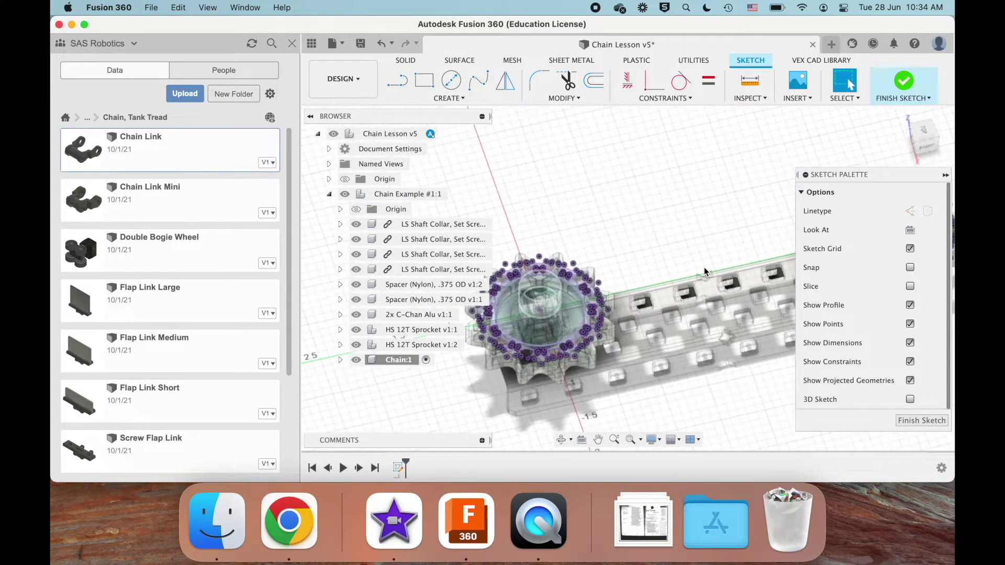
pyautogui.scroll(-8, 705, 272)
pyautogui.scroll(10, 705, 272)
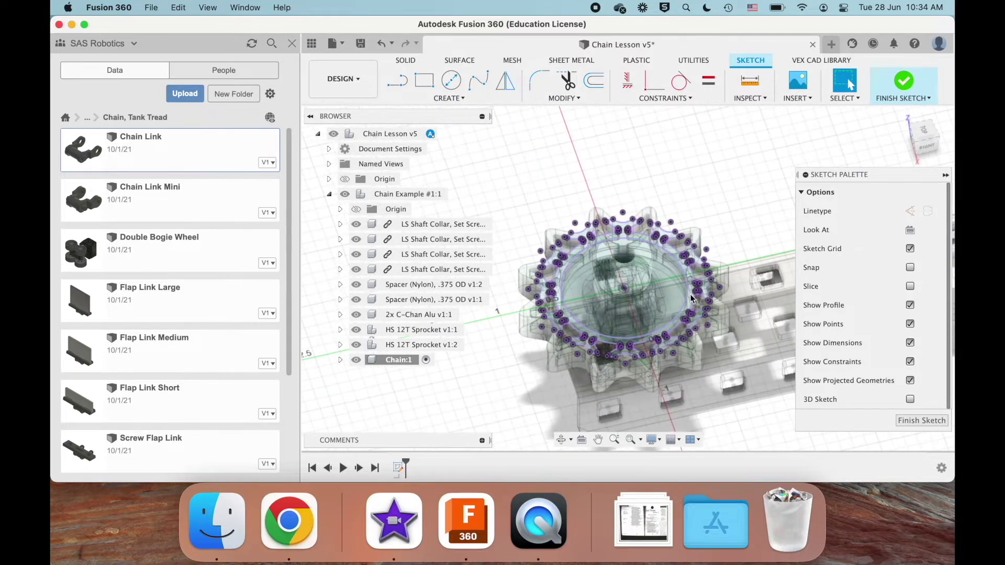
pyautogui.press('c')
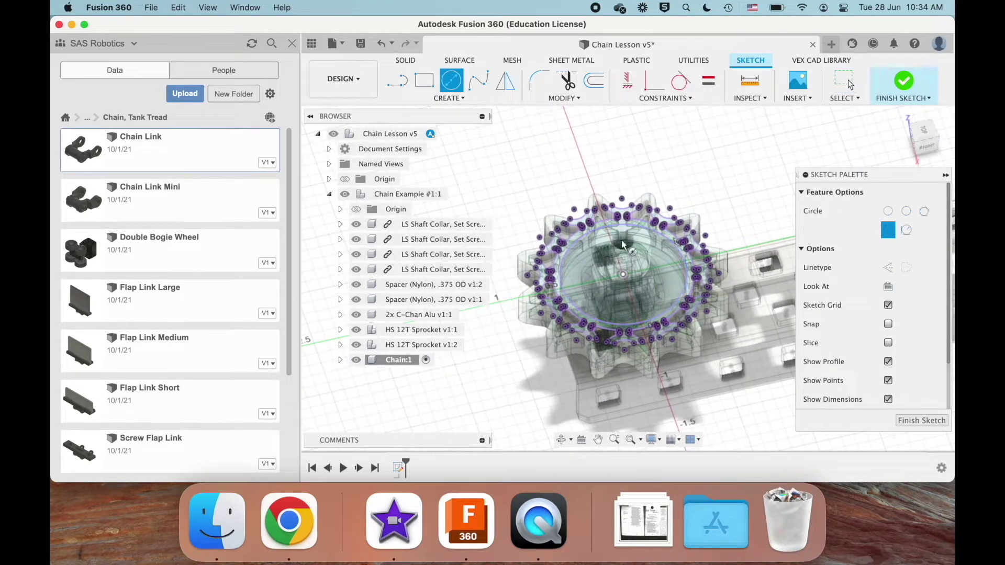
pyautogui.click(625, 277)
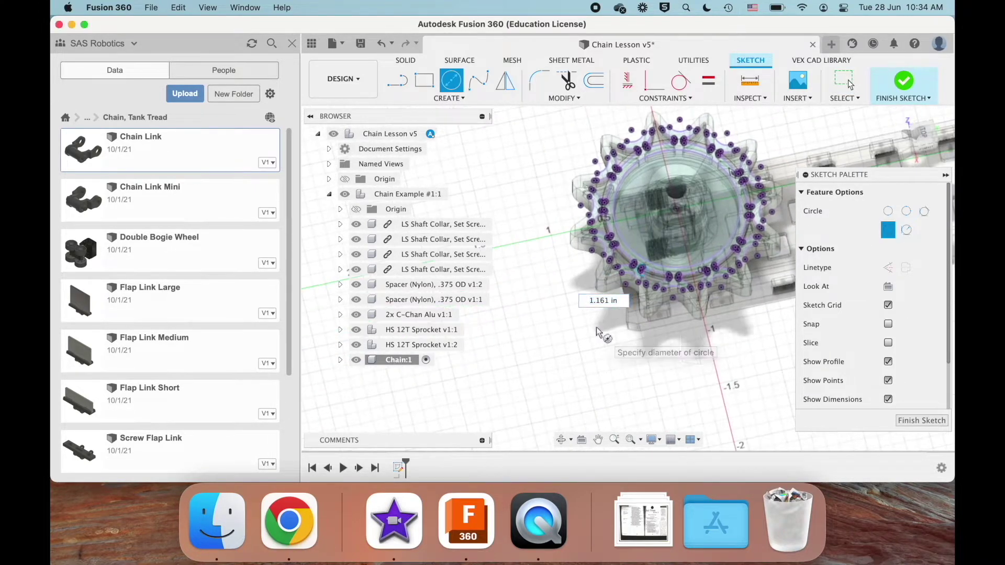
pyautogui.scroll(5, 600, 333)
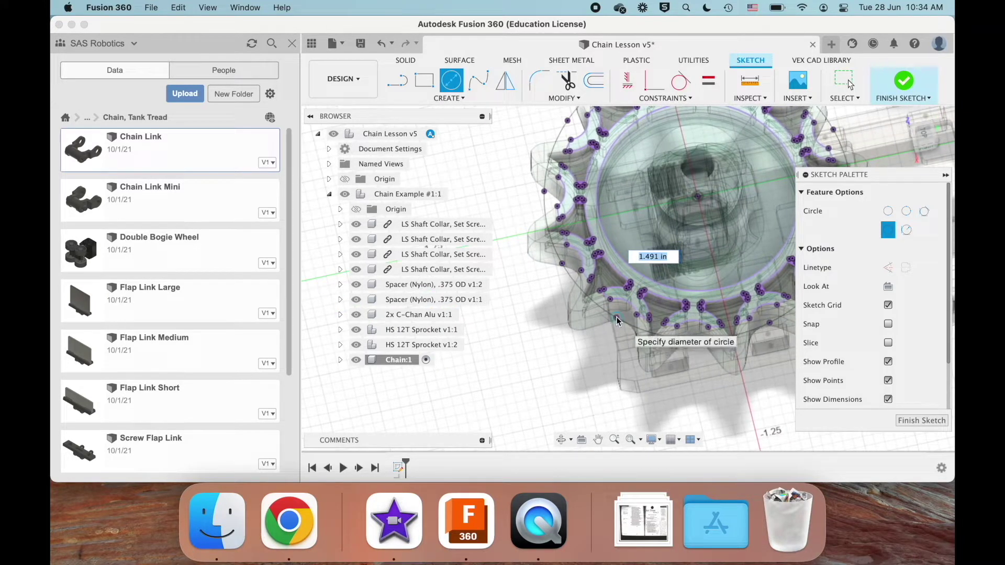
pyautogui.scroll(4, 616, 321)
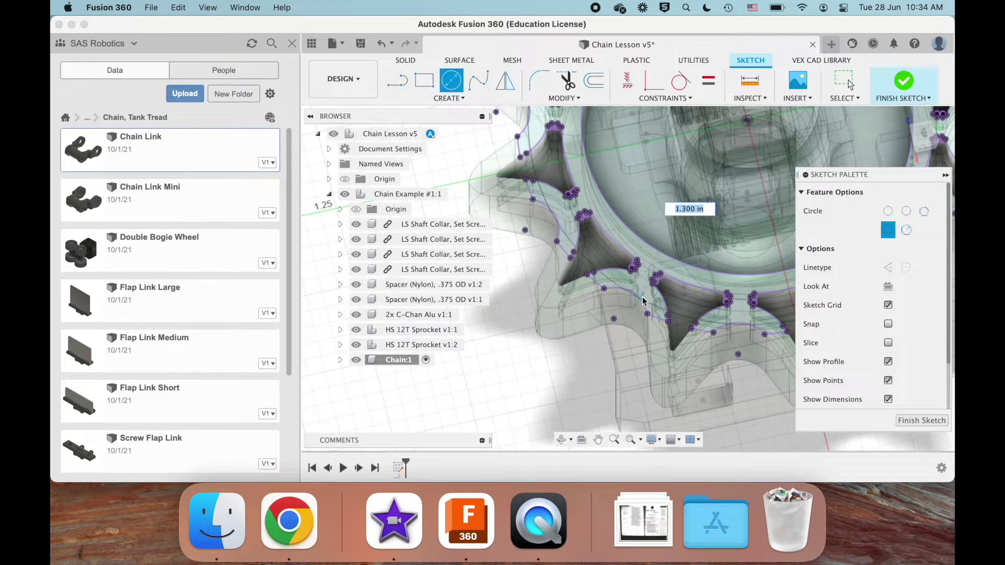
pyautogui.click(615, 322)
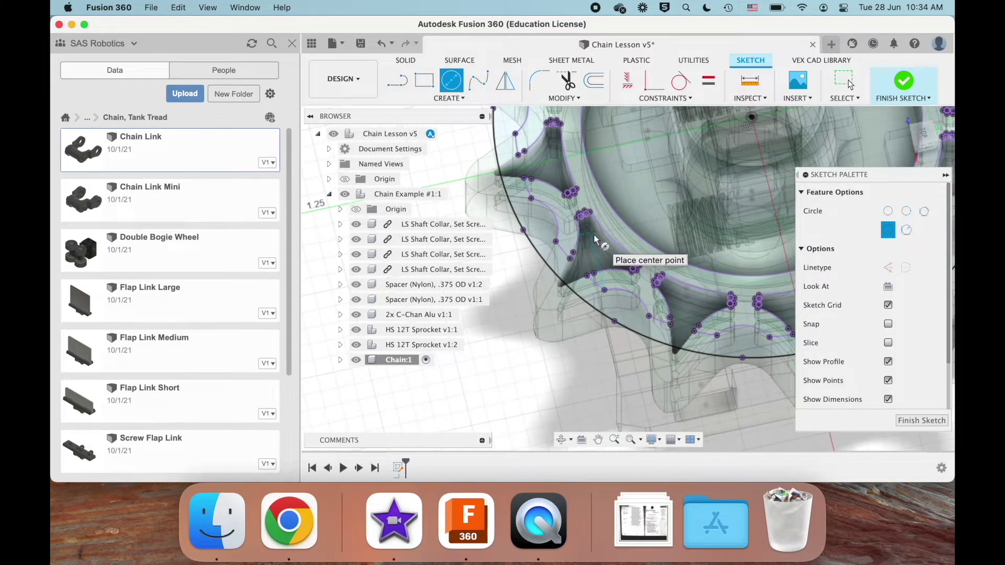
# Step: Draw a matching circle centred on the far sprocket, out to the arc centre point of one of its tooth gaps
pyautogui.scroll(-5, 594, 234)
pyautogui.hscroll(10, 594, 234)
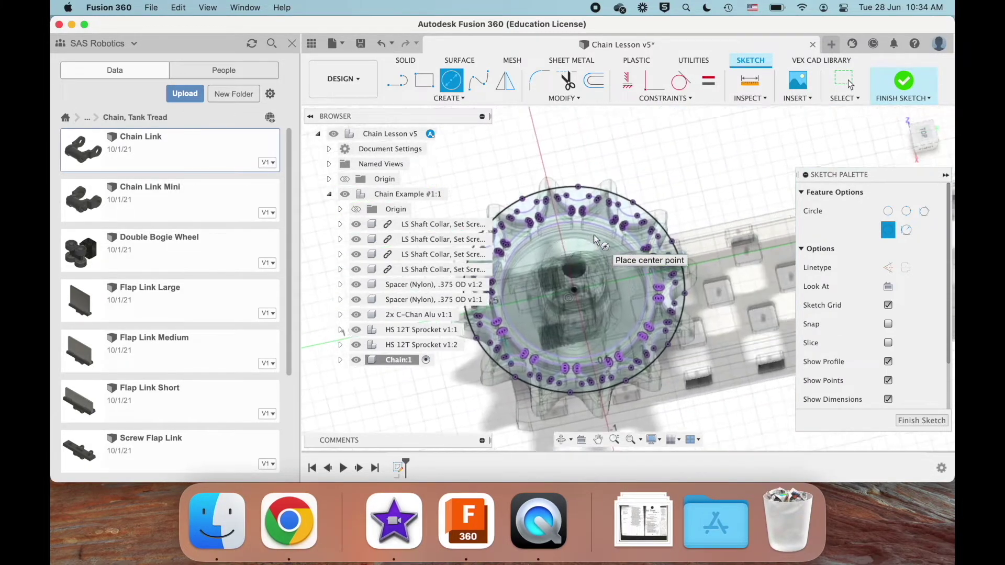
pyautogui.hscroll(5, 593, 235)
pyautogui.scroll(5, 594, 234)
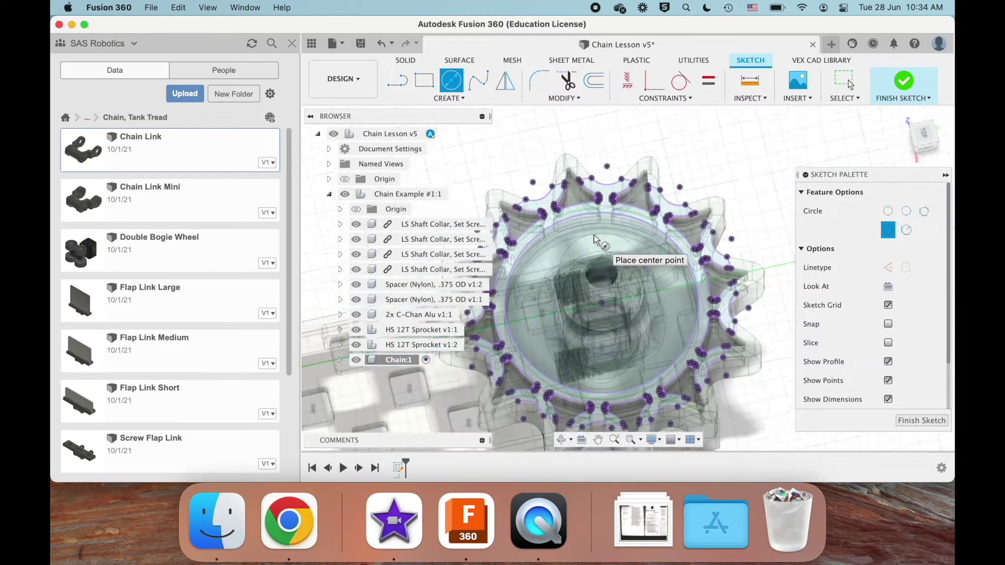
pyautogui.click(600, 304)
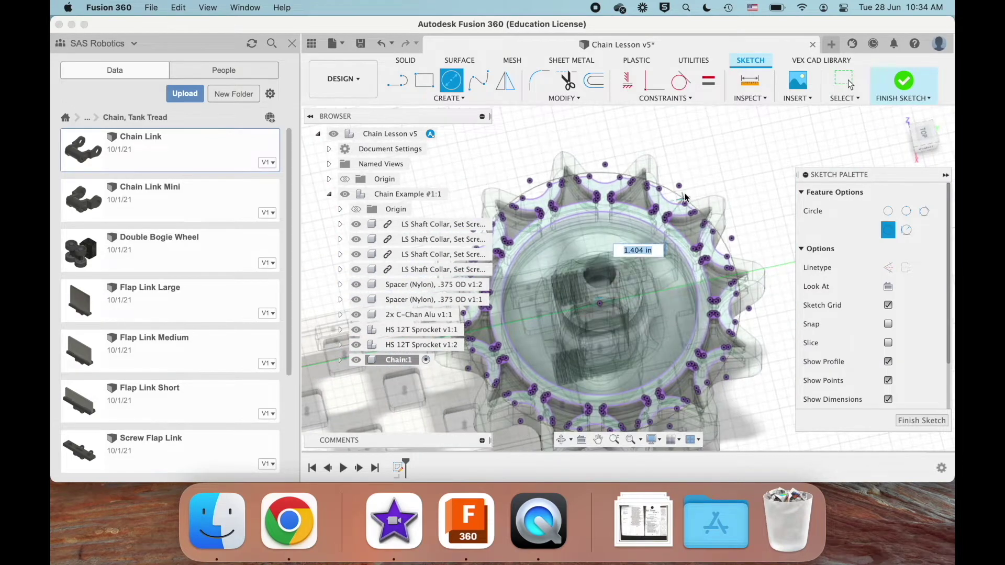
pyautogui.click(706, 187)
pyautogui.scroll(-5, 707, 188)
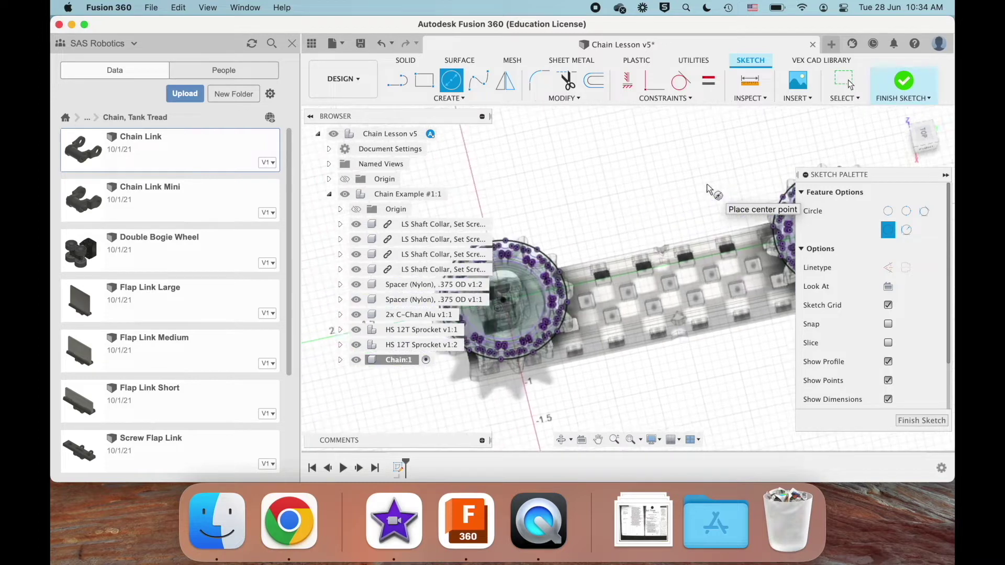
pyautogui.press('Escape')
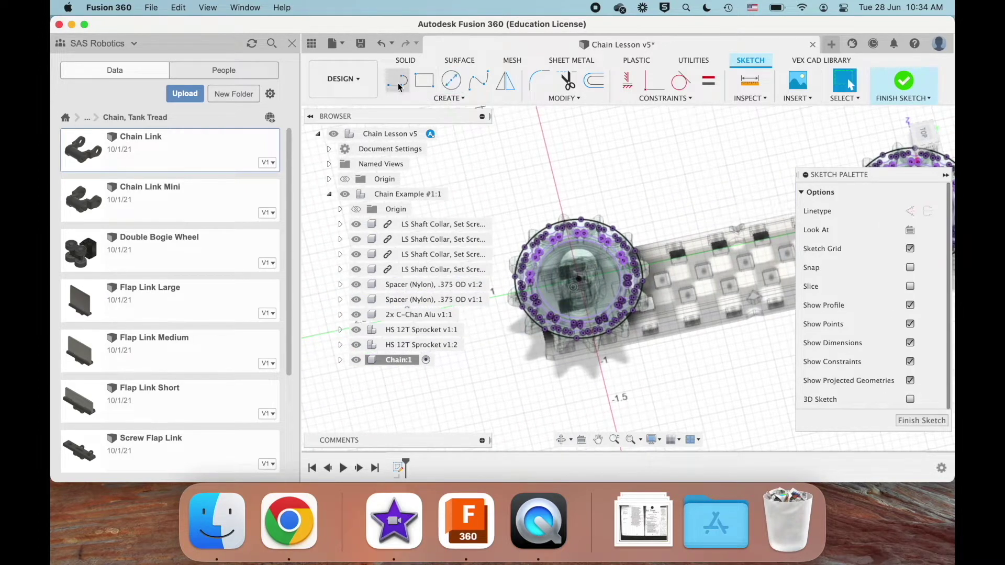
pyautogui.click(448, 98)
pyautogui.moveTo(422, 139)
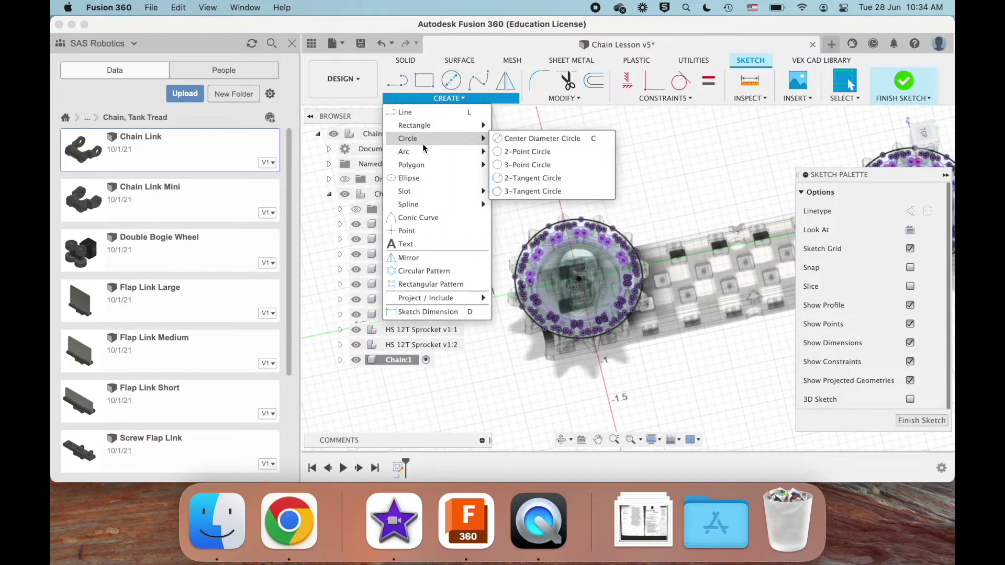
pyautogui.click(585, 131)
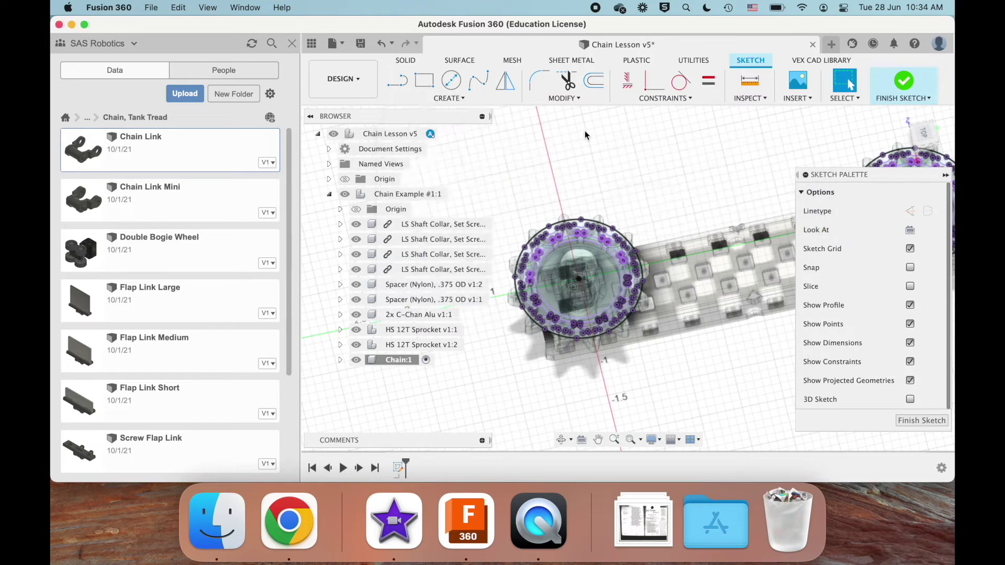
# Step: Draw a line about 3.93 in long along the upper side of the C-channel, joining the tops of the two sprocket circles
pyautogui.press('l')
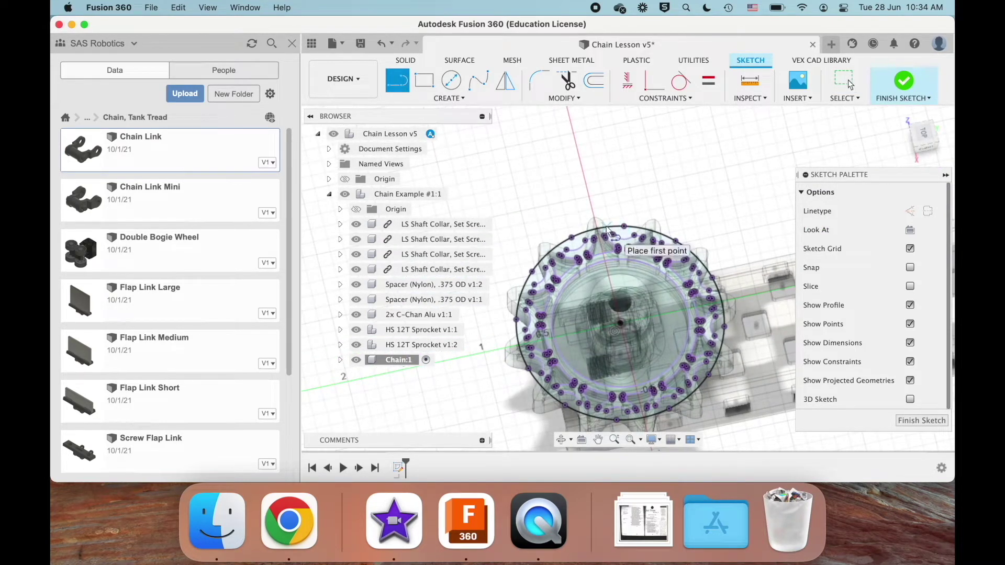
pyautogui.click(607, 229)
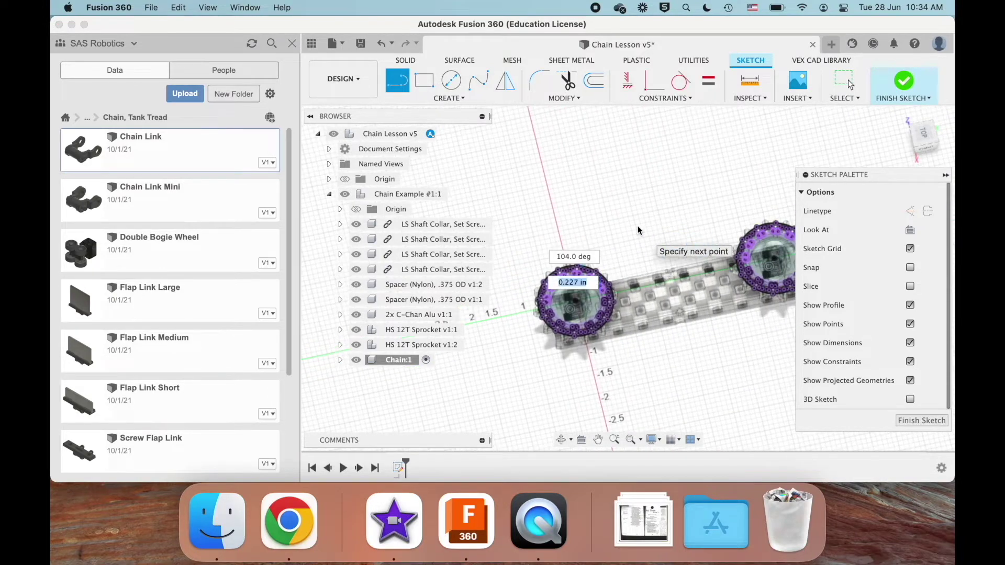
pyautogui.hscroll(-5, 525, 321)
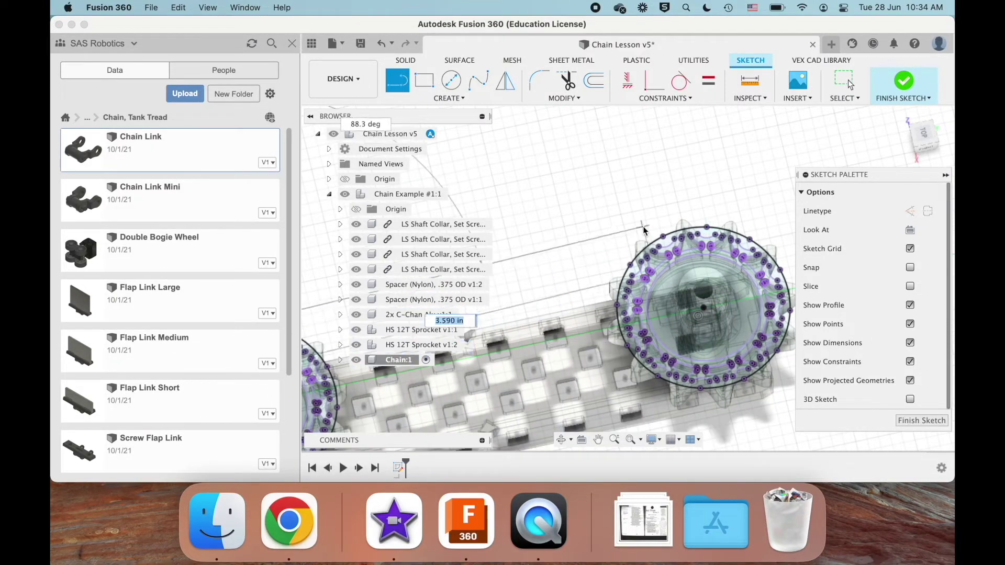
pyautogui.hscroll(1, 642, 227)
pyautogui.scroll(3, 642, 227)
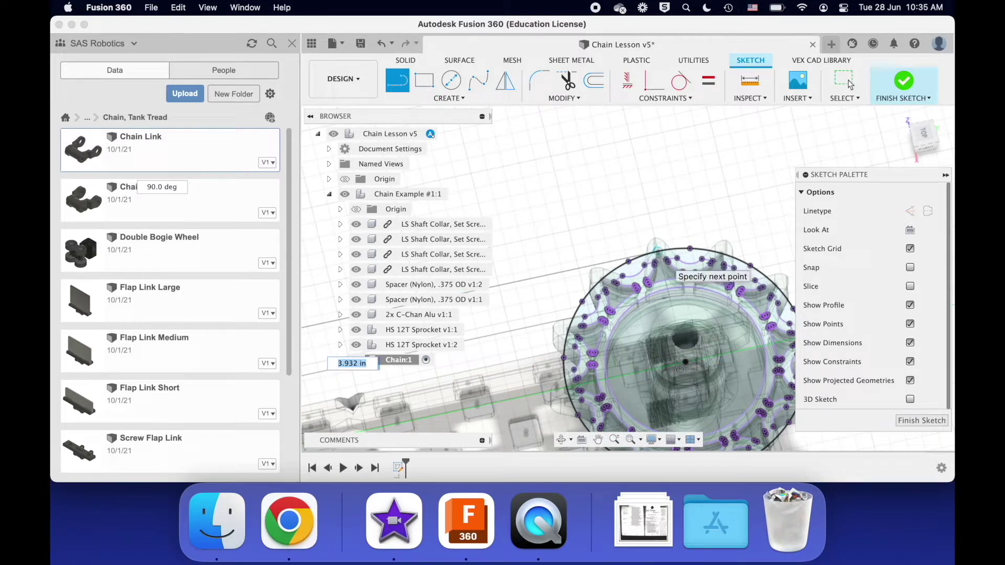
pyautogui.click(657, 251)
# Step: Draw a second line about 3.93 in long along the lower side of the C-channel, joining the bottoms of the two sprocket circles
pyautogui.scroll(-5, 694, 251)
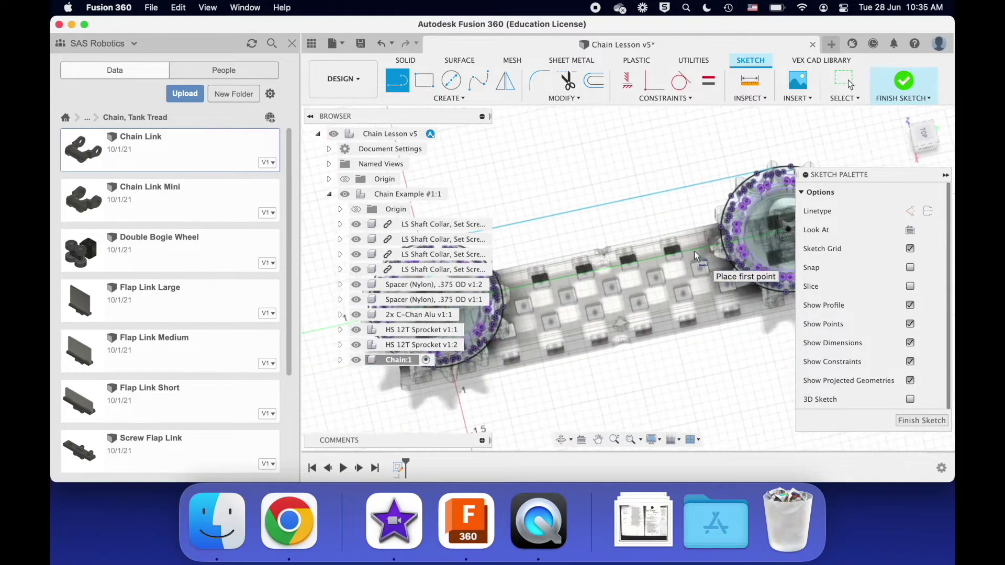
pyautogui.hscroll(-5, 694, 251)
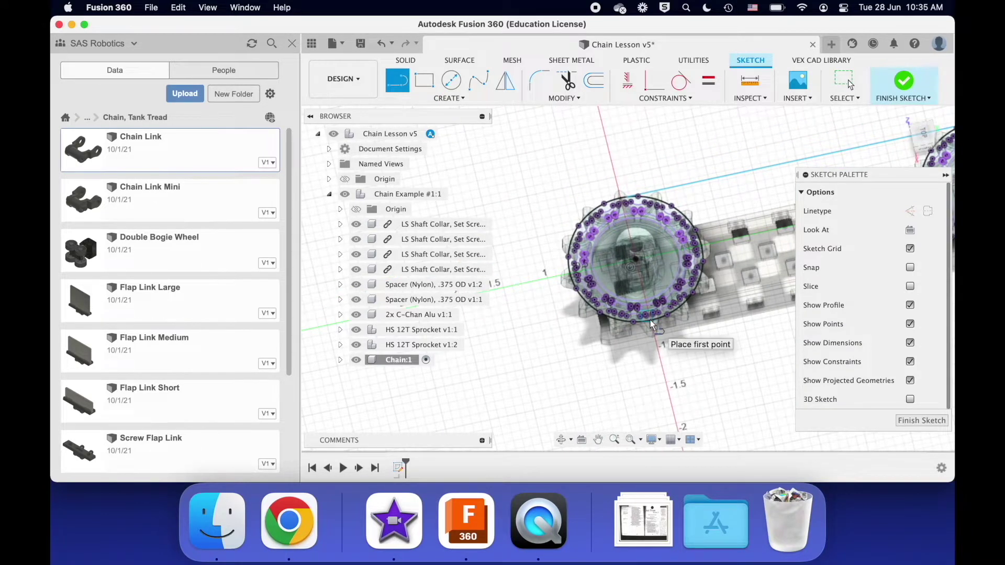
pyautogui.scroll(3, 650, 319)
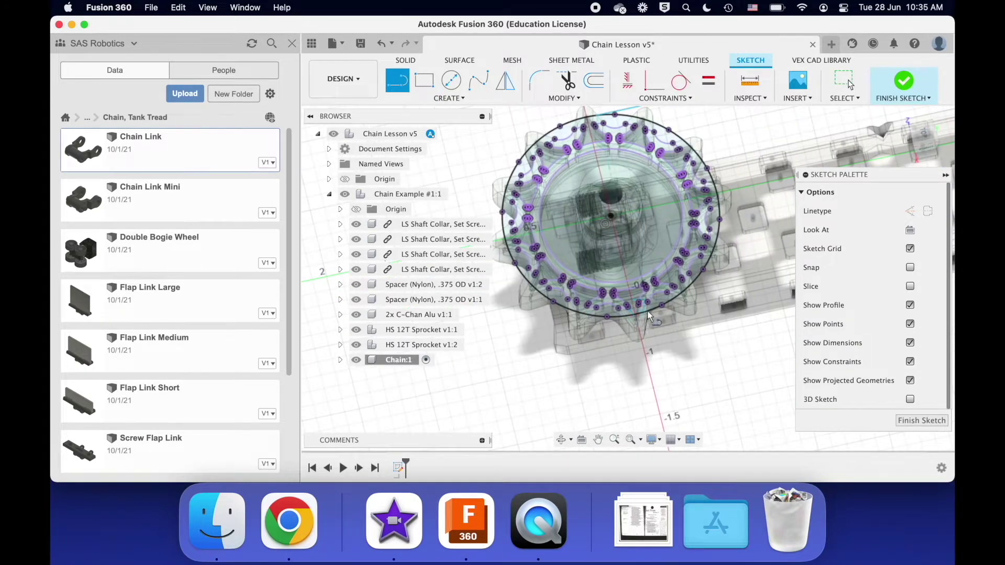
pyautogui.click(647, 311)
pyautogui.scroll(-3, 691, 310)
pyautogui.hscroll(5, 692, 310)
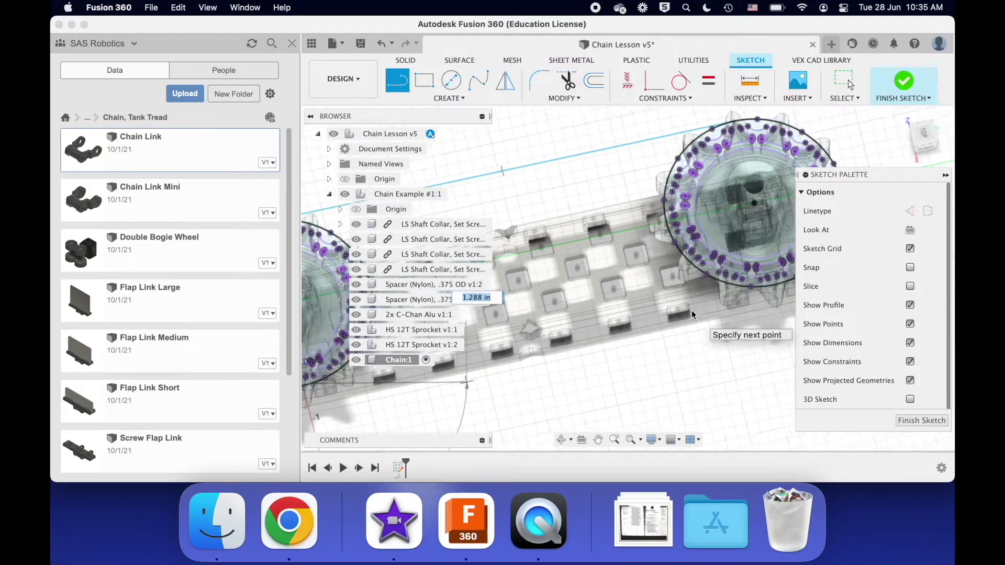
pyautogui.hscroll(5, 692, 310)
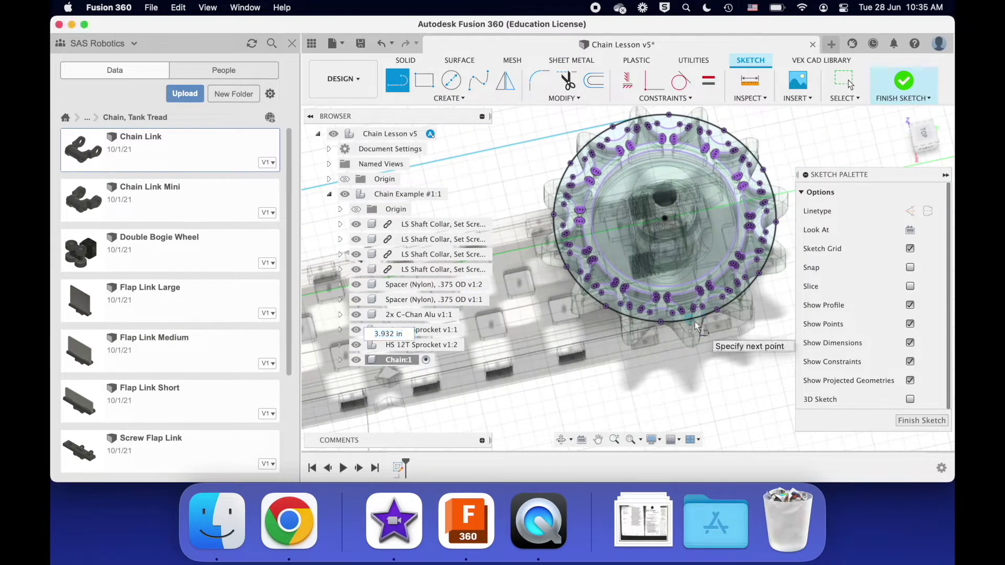
pyautogui.click(695, 322)
pyautogui.scroll(-3, 682, 347)
pyautogui.hscroll(-5, 682, 349)
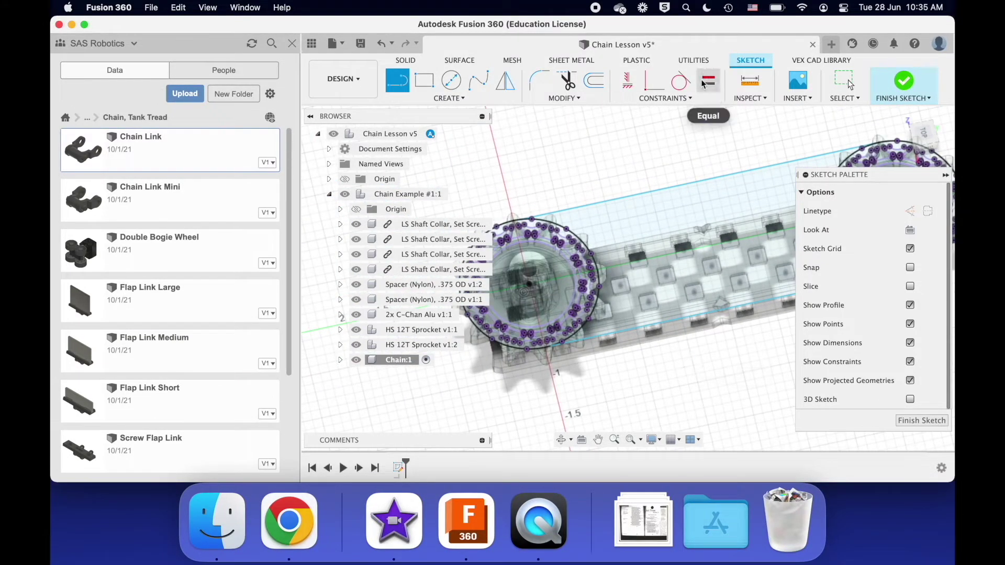
# Step: Make the upper connecting line tangent to the origin-side circle and try the same Tangent constraint on the lower line
pyautogui.click(681, 80)
pyautogui.hscroll(-3, 563, 262)
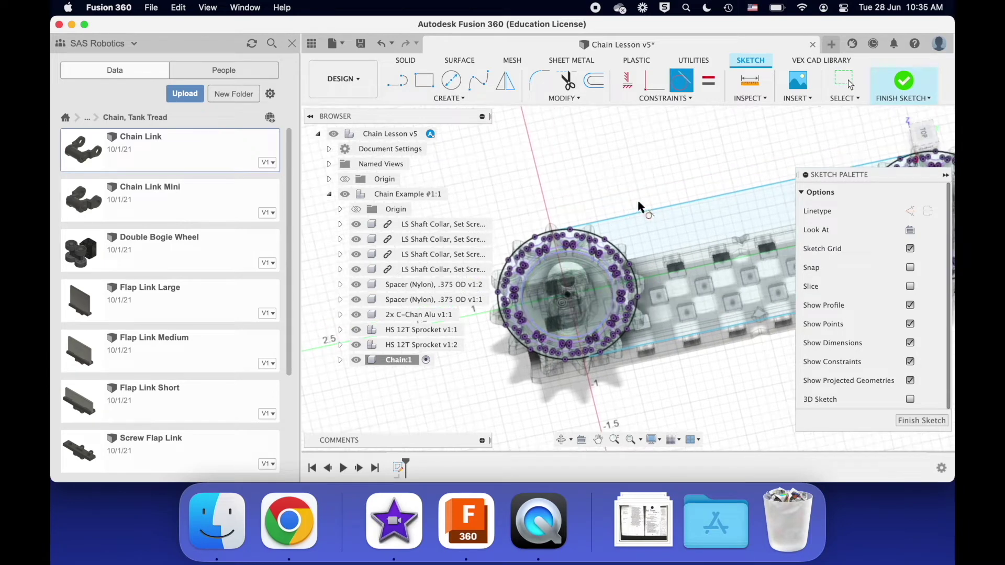
pyautogui.click(589, 223)
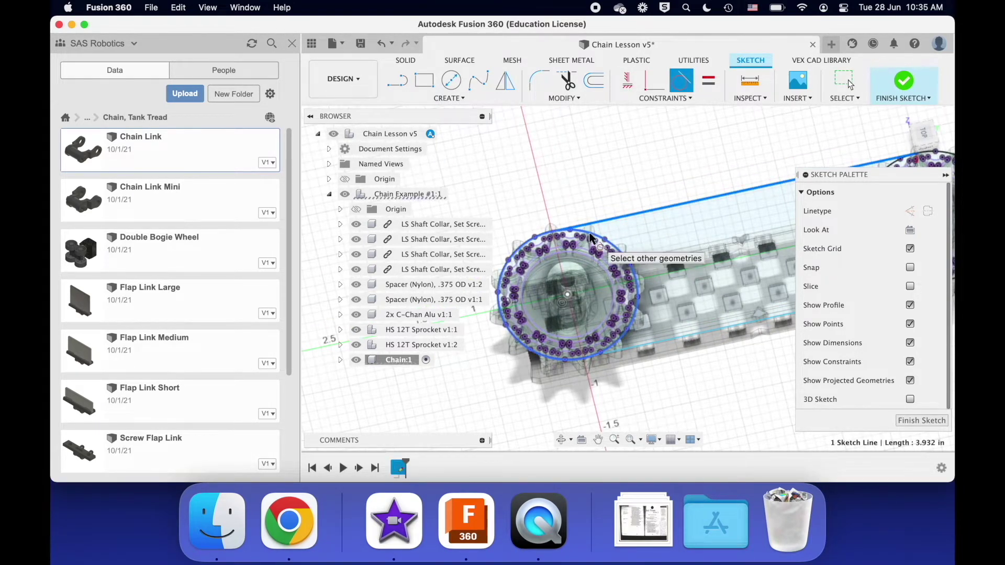
pyautogui.click(589, 237)
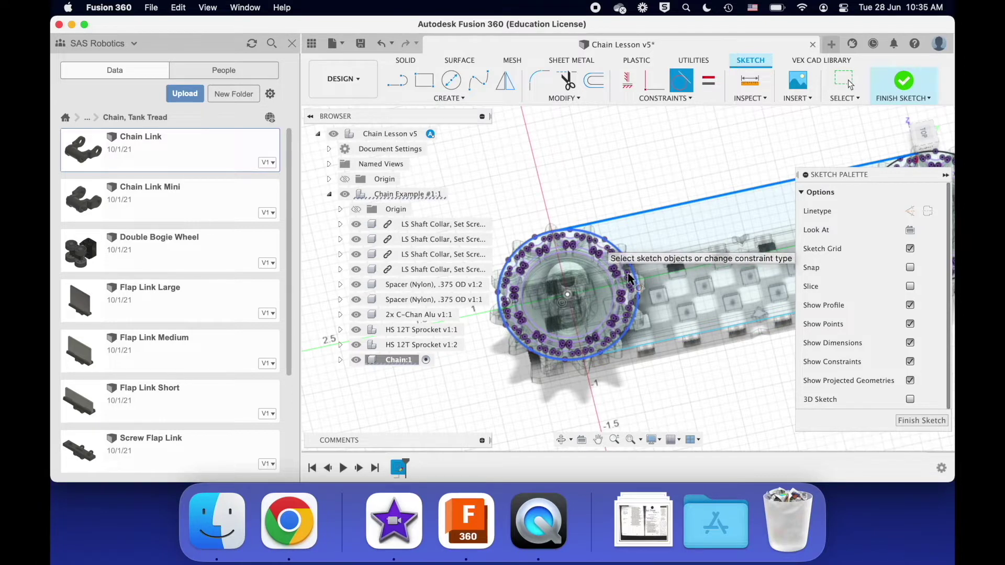
pyautogui.click(654, 346)
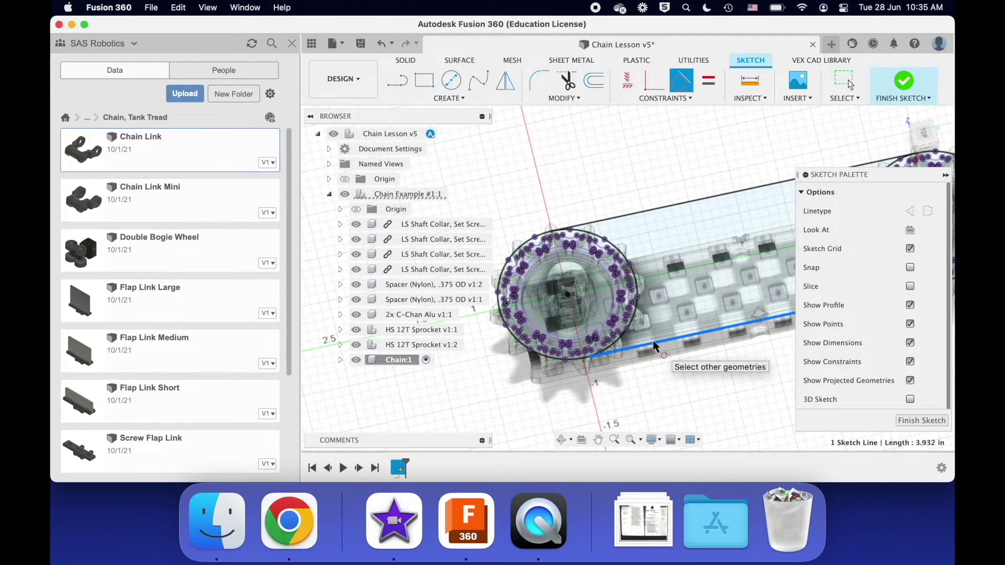
pyautogui.click(582, 360)
pyautogui.press('Escape')
pyautogui.hscroll(4, 688, 393)
pyautogui.scroll(-2, 687, 394)
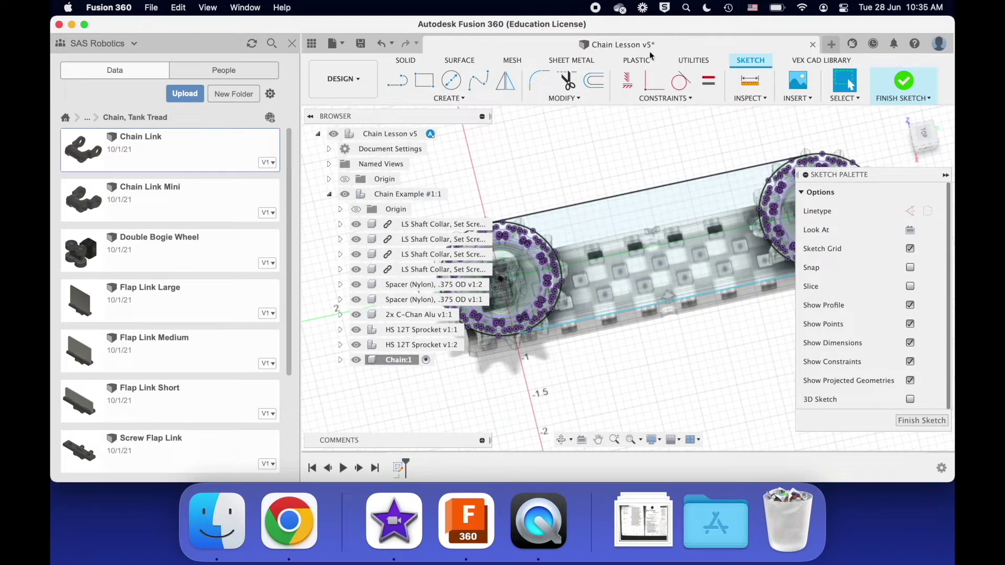
# Step: Try a Horizontal/Vertical constraint on the lower connecting line, and remove that constraint again
pyautogui.click(628, 80)
pyautogui.hscroll(3, 654, 282)
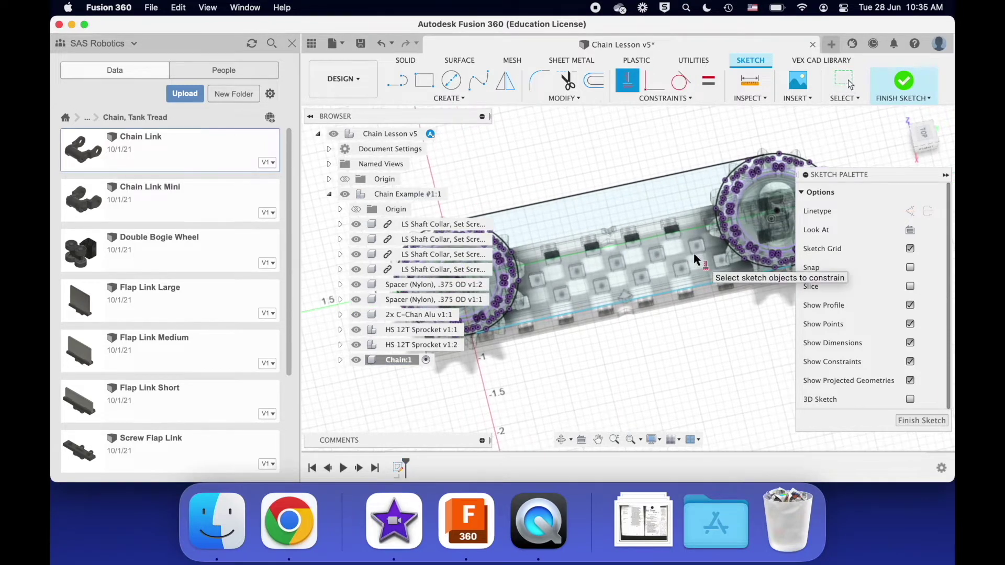
pyautogui.click(637, 298)
pyautogui.scroll(2, 668, 339)
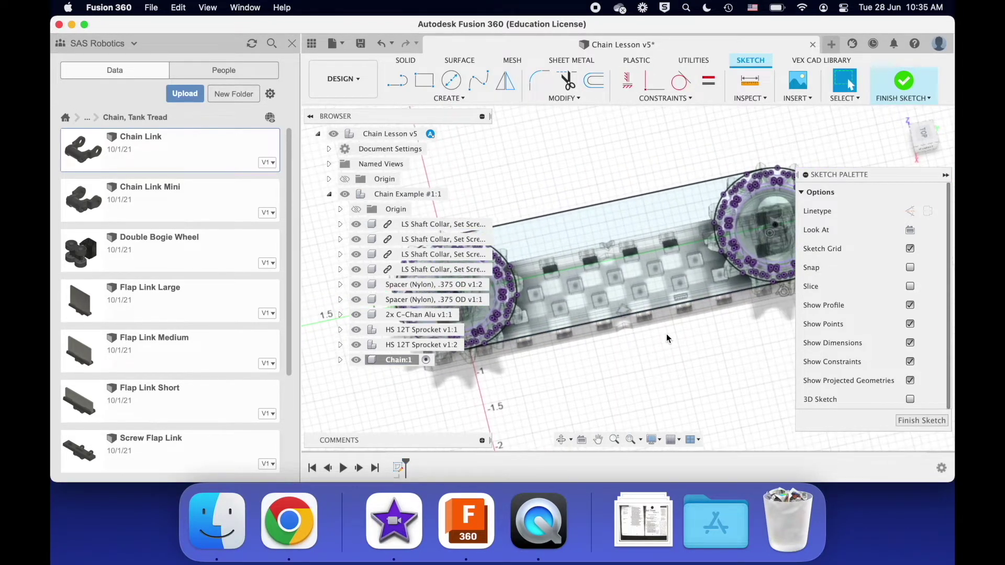
pyautogui.hscroll(3, 667, 334)
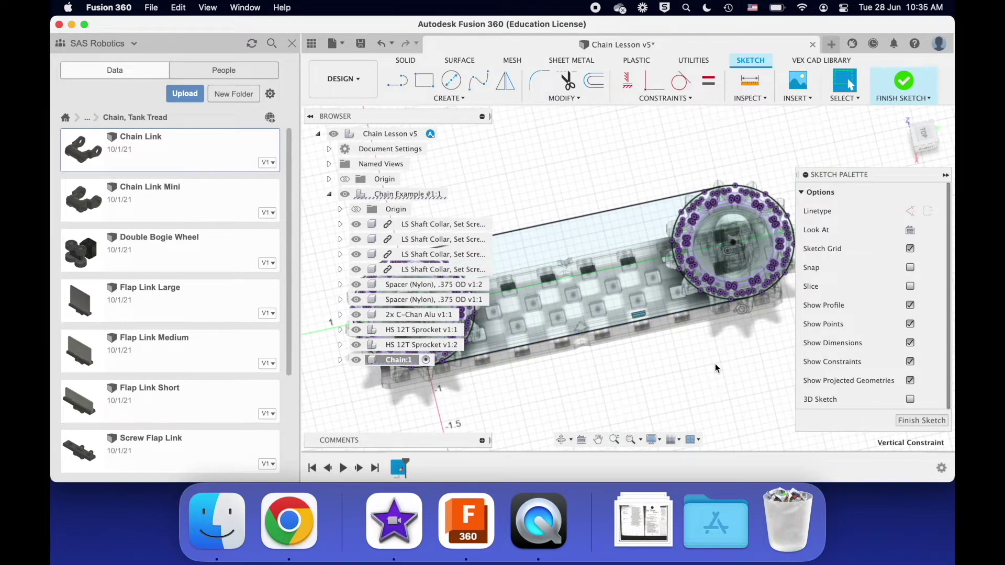
pyautogui.hscroll(-3, 715, 364)
# Step: Apply a Tangent constraint between the lower connecting line and the origin-side sprocket circle
pyautogui.click(678, 99)
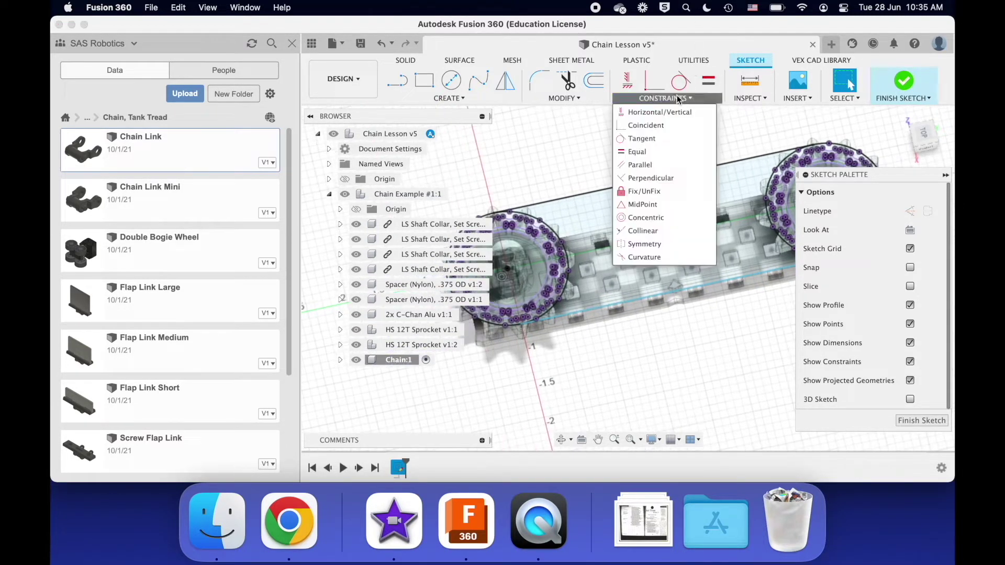
pyautogui.click(642, 138)
pyautogui.click(568, 312)
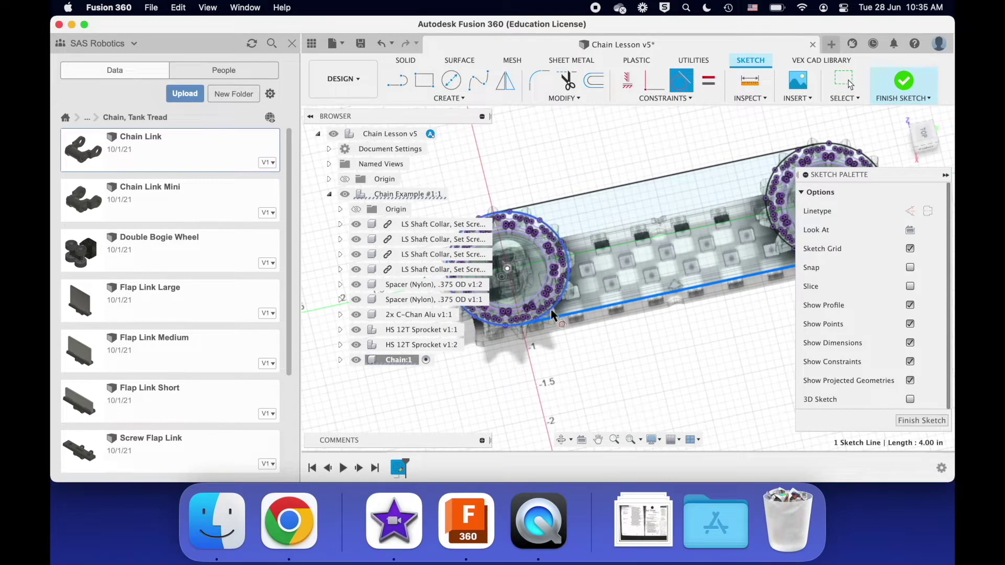
pyautogui.click(550, 309)
pyautogui.press('Escape')
# Step: Examine how both connecting lines meet the far sprocket's circle and which tangent constraints apply there
pyautogui.scroll(4, 648, 337)
pyautogui.hscroll(5, 648, 337)
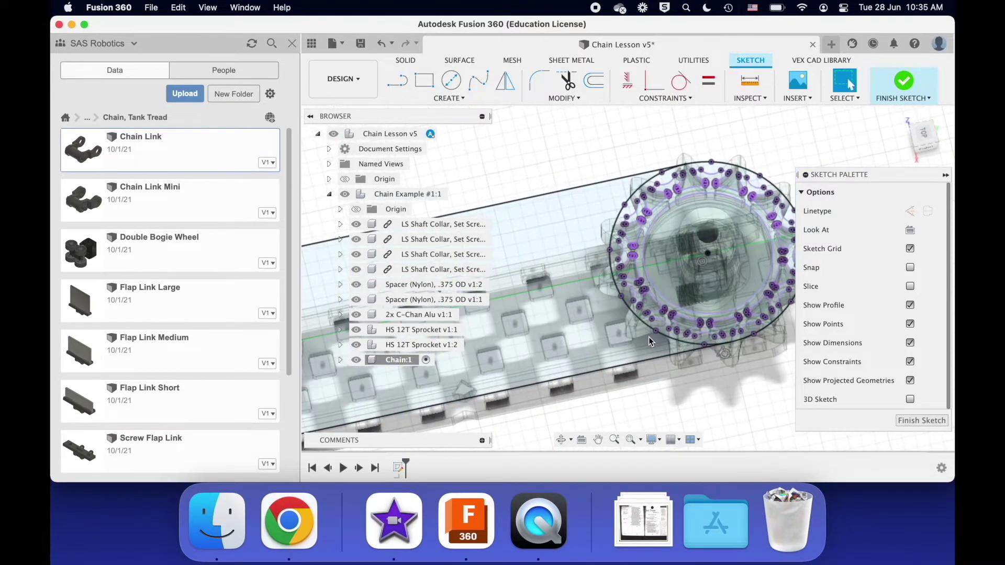
pyautogui.scroll(2, 648, 337)
pyautogui.hscroll(3, 649, 337)
pyautogui.click(684, 381)
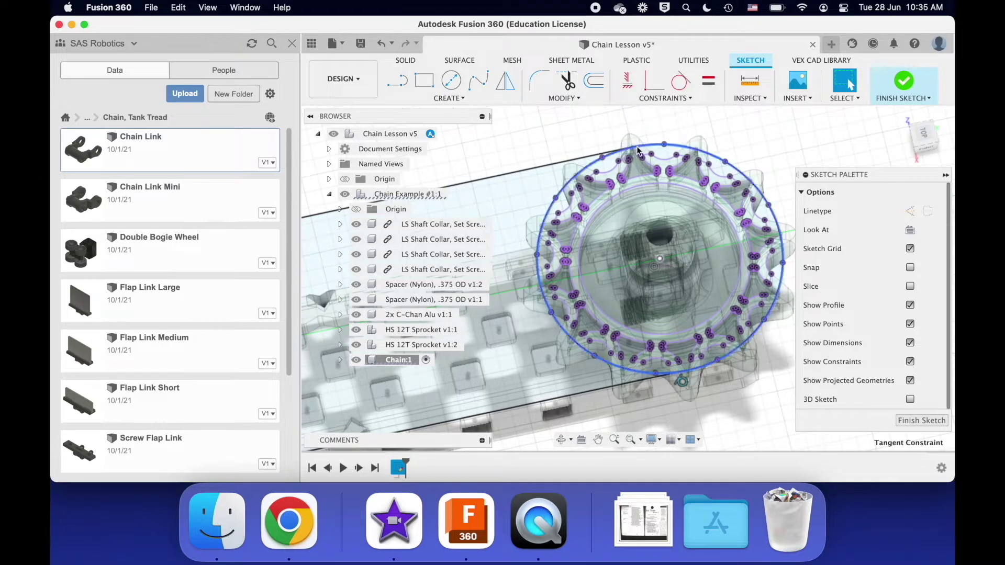
pyautogui.keyDown('shift'); pyautogui.scroll(2, 632, 139); pyautogui.keyUp('shift')
pyautogui.click(568, 165)
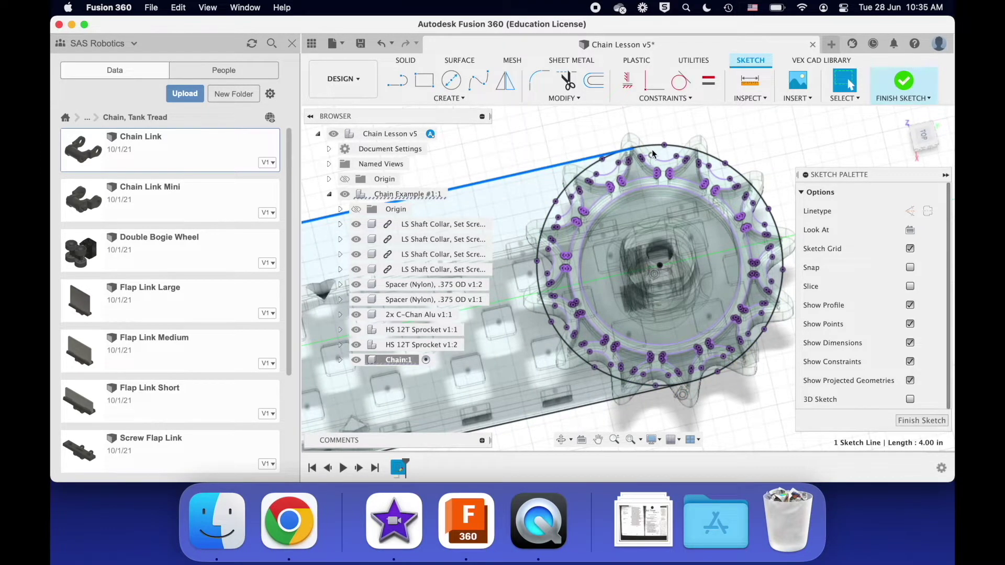
pyautogui.scroll(-2, 652, 150)
pyautogui.hscroll(-3, 652, 150)
pyautogui.scroll(-3, 651, 149)
pyautogui.scroll(-1, 724, 155)
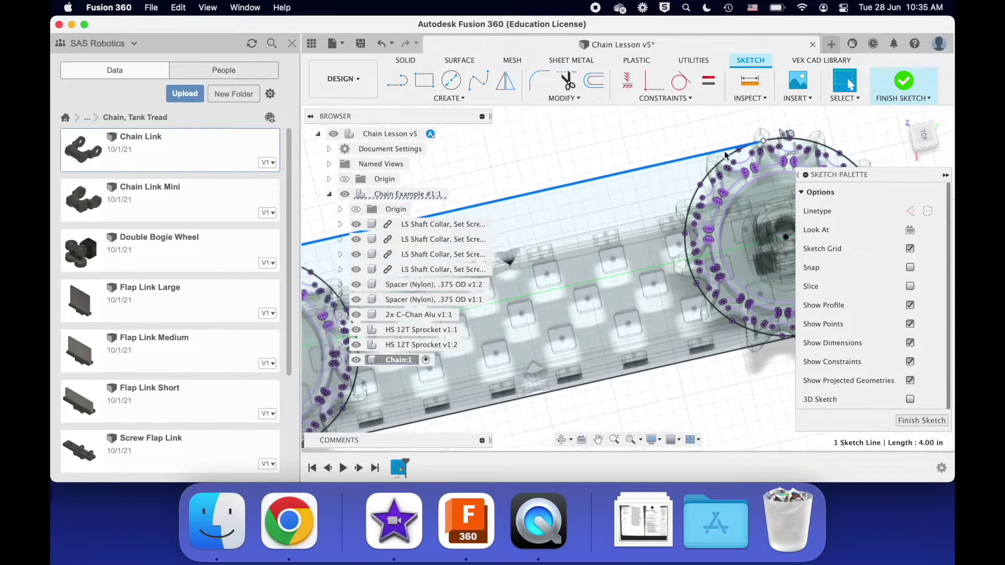
# Step: Check the line endpoints and tangent constraints at the origin-side sprocket, and compare them with those at the far sprocket
pyautogui.scroll(5, 724, 153)
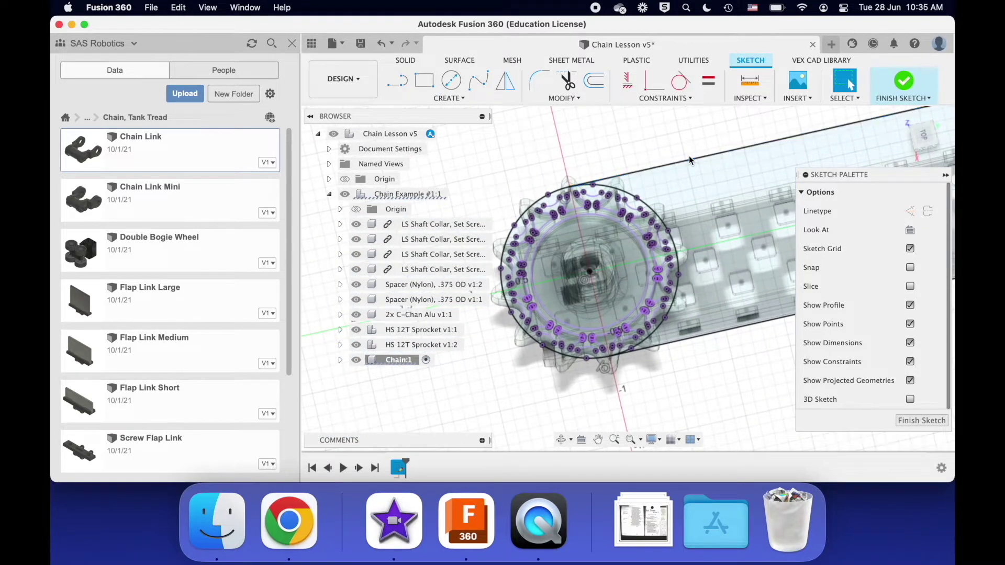
pyautogui.click(645, 170)
pyautogui.click(620, 152)
pyautogui.keyDown('shift'); pyautogui.scroll(3, 620, 152); pyautogui.keyUp('shift')
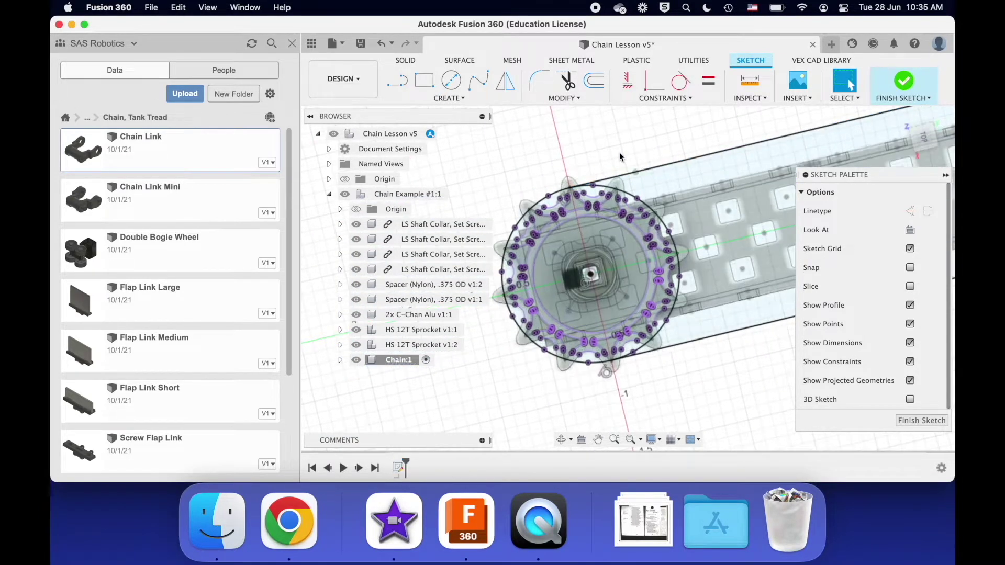
pyautogui.keyDown('shift'); pyautogui.scroll(-5, 620, 153); pyautogui.keyUp('shift')
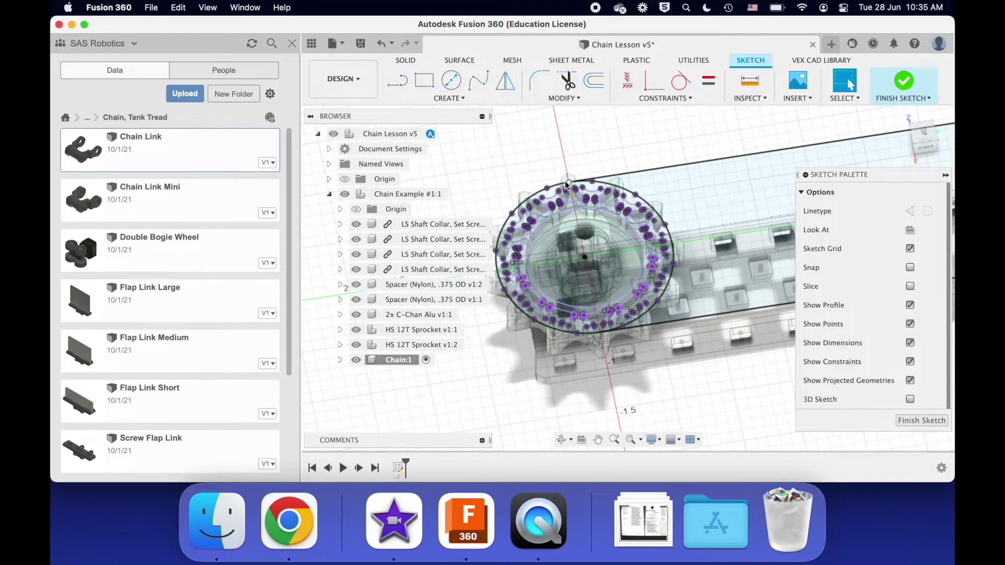
pyautogui.click(569, 181)
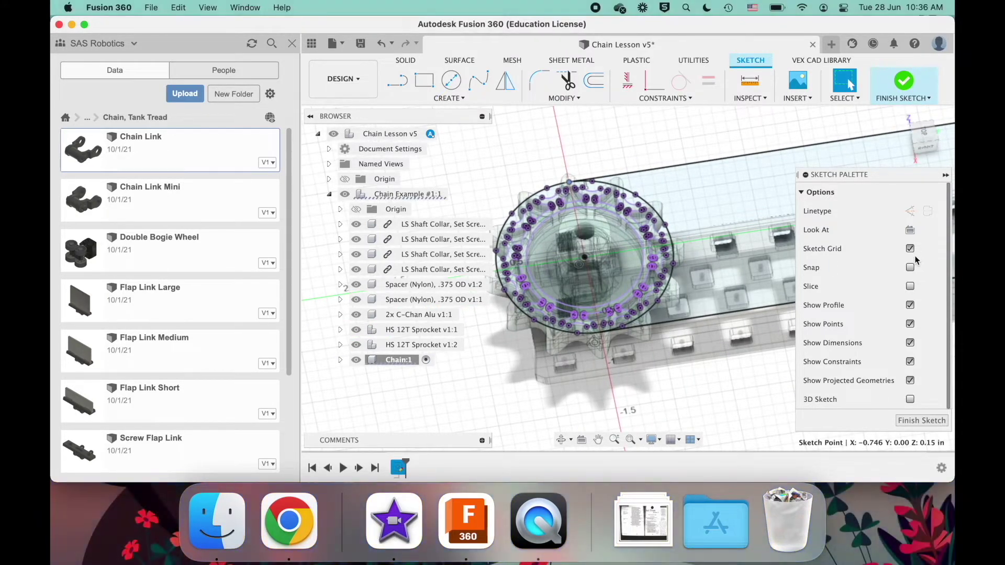
pyautogui.click(910, 344)
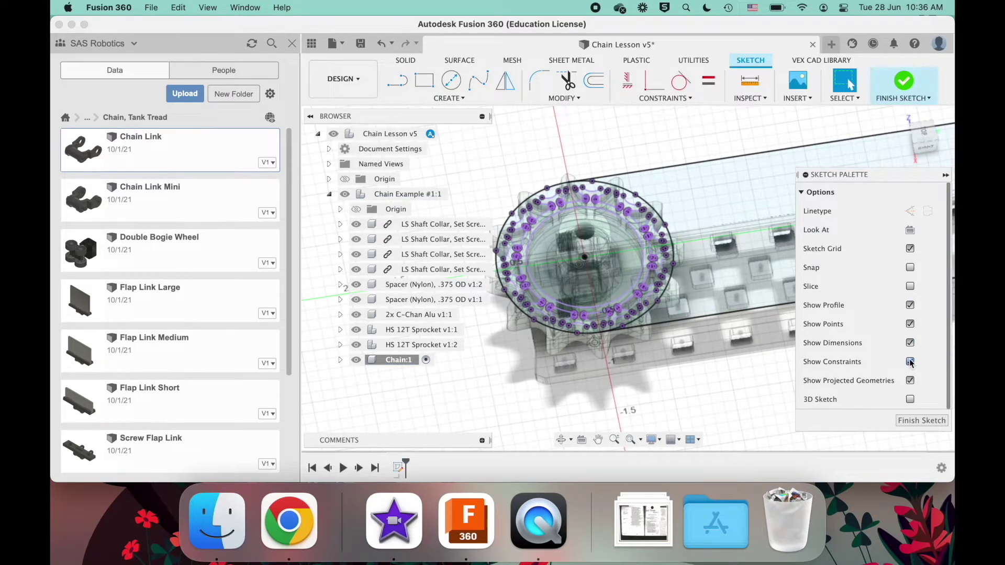
pyautogui.click(910, 362)
pyautogui.scroll(10, 620, 268)
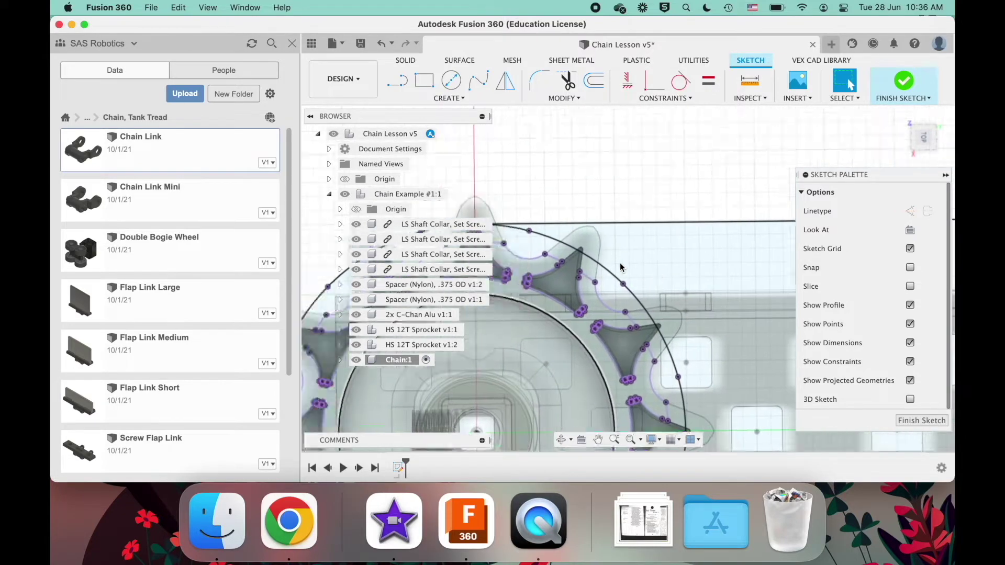
pyautogui.scroll(-8, 621, 267)
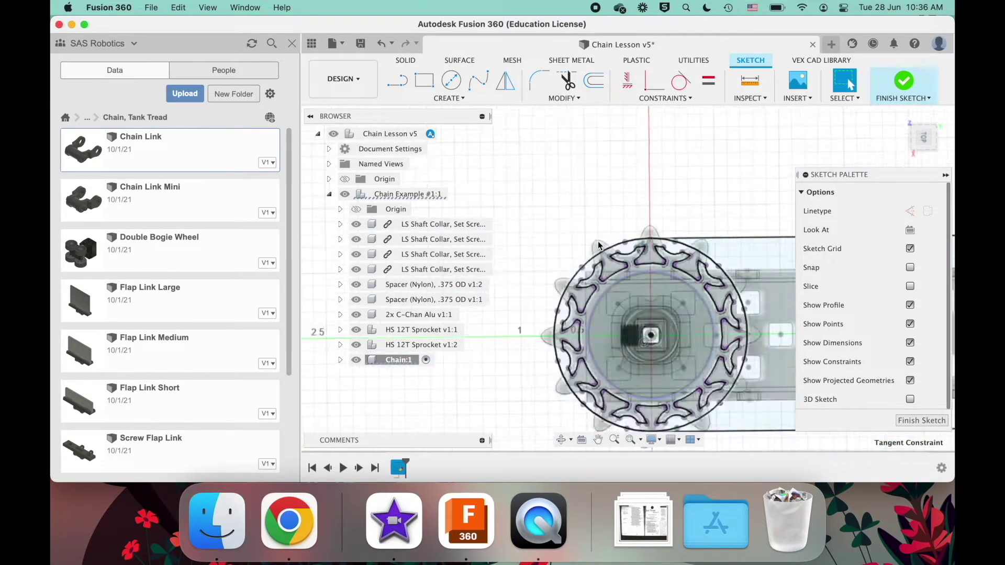
pyautogui.scroll(10, 599, 245)
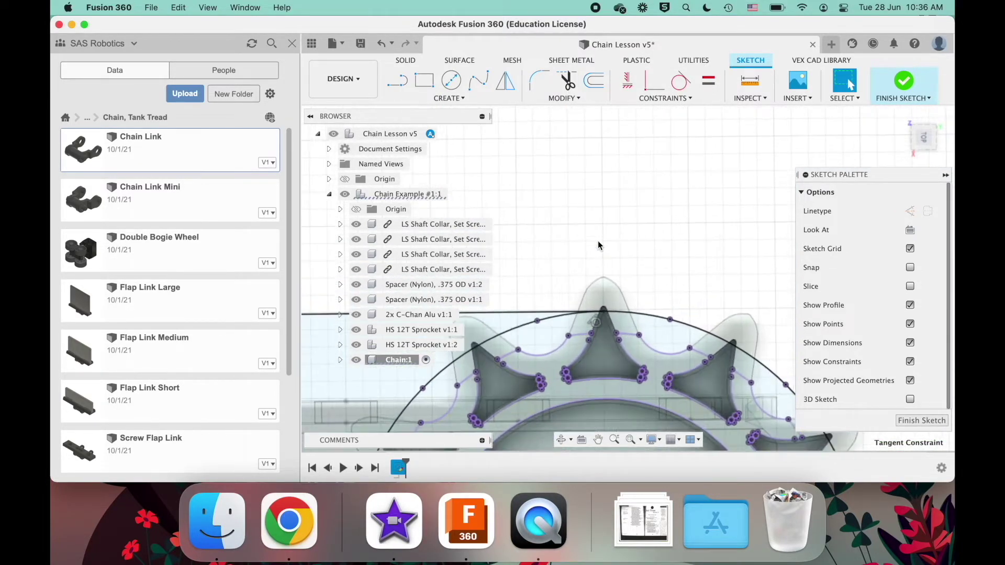
pyautogui.scroll(-10, 627, 335)
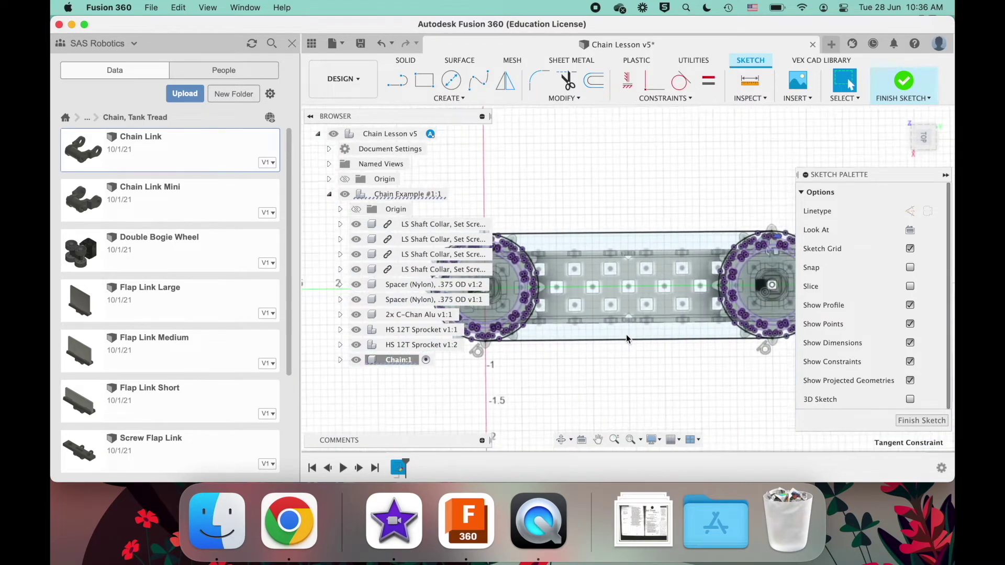
pyautogui.hscroll(-3, 626, 334)
pyautogui.click(630, 204)
pyautogui.keyDown('shift'); pyautogui.scroll(-5, 630, 205); pyautogui.keyUp('shift')
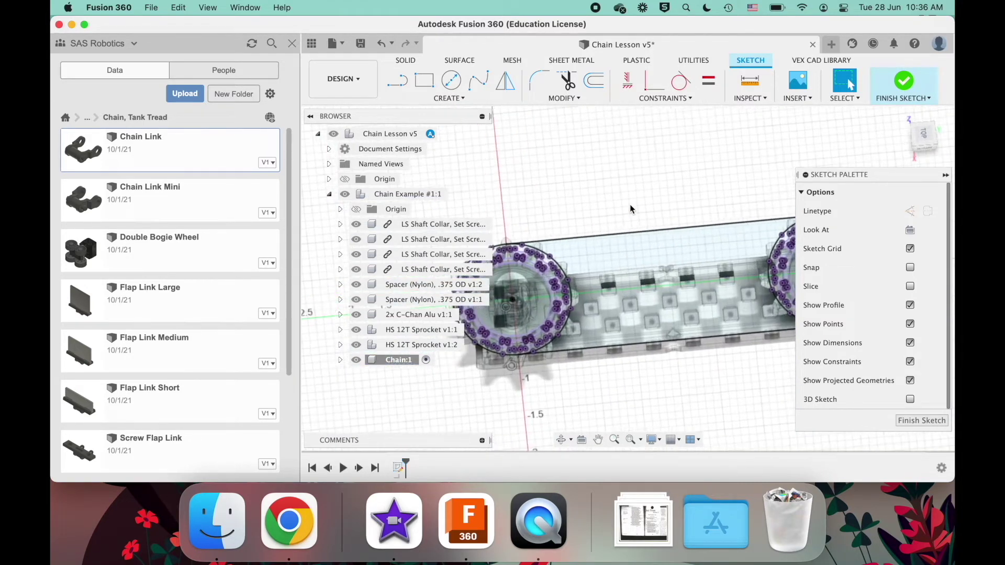
# Step: Trim away the inward-facing arcs of the sprocket circles between the two connecting lines
pyautogui.hscroll(-3, 630, 204)
pyautogui.click(566, 81)
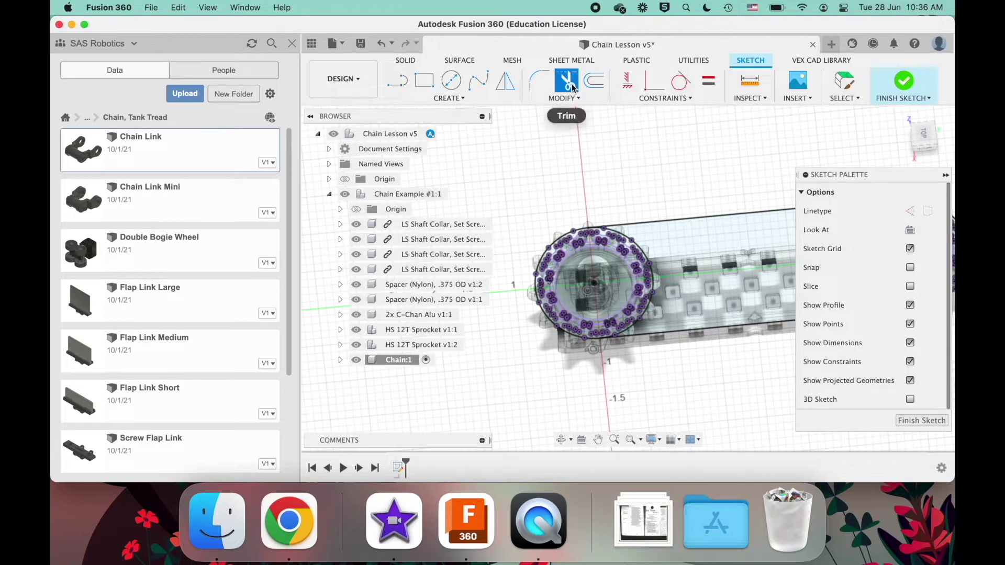
pyautogui.click(564, 83)
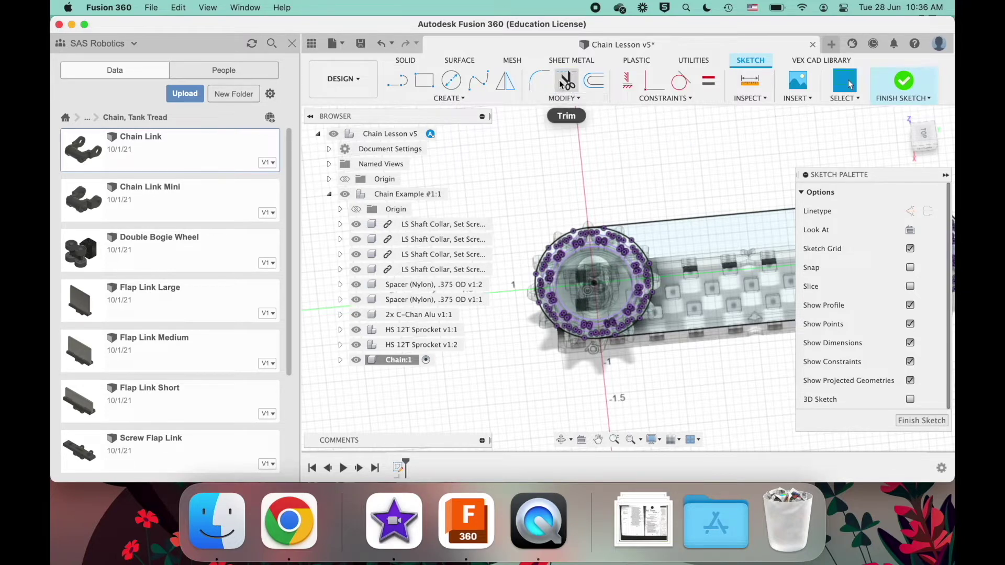
pyautogui.press('t')
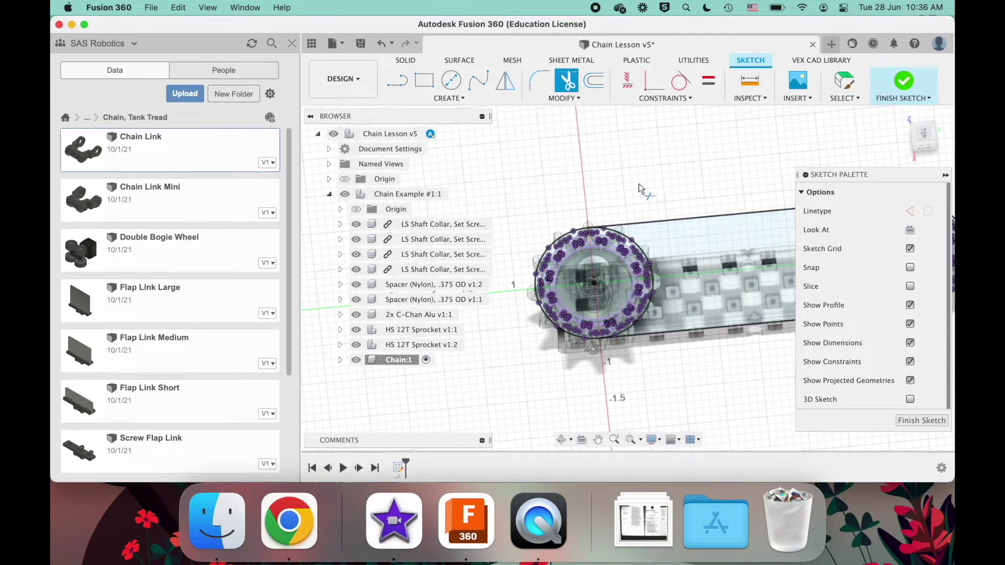
pyautogui.click(642, 250)
pyautogui.hscroll(5, 678, 288)
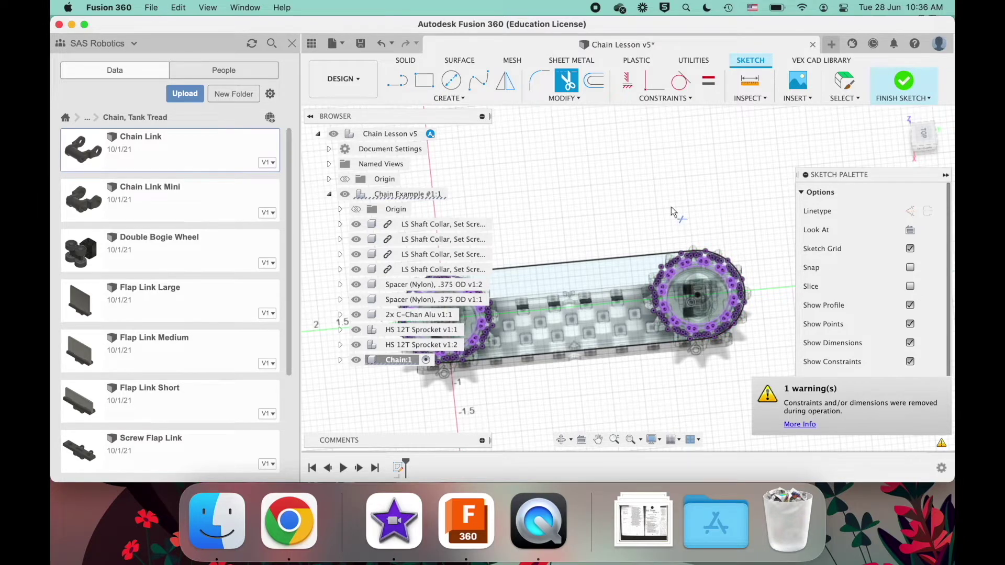
pyautogui.hscroll(-3, 671, 207)
pyautogui.press('Escape')
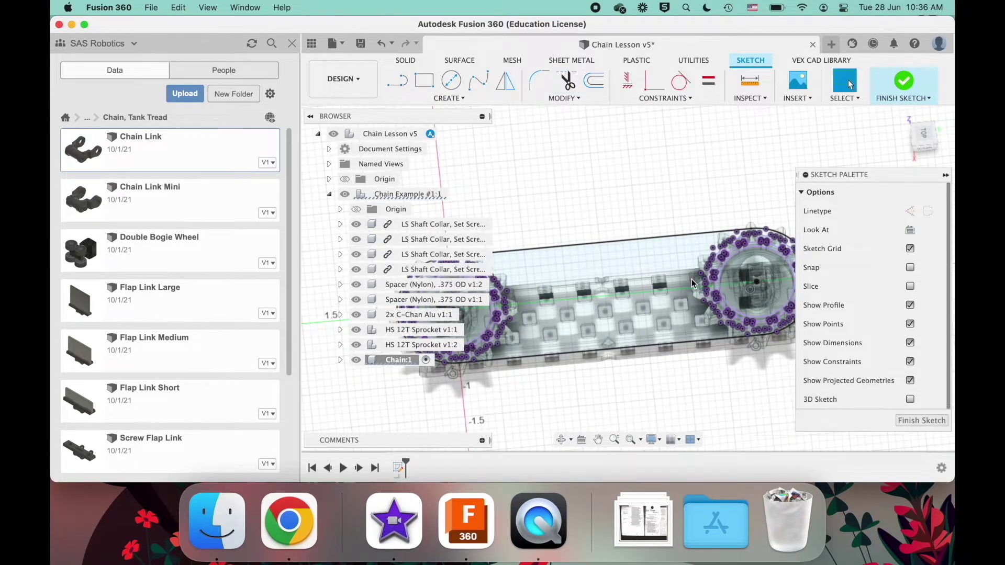
# Step: Finish the sketch of the closed chain path around the two sprockets
pyautogui.hscroll(-5, 692, 279)
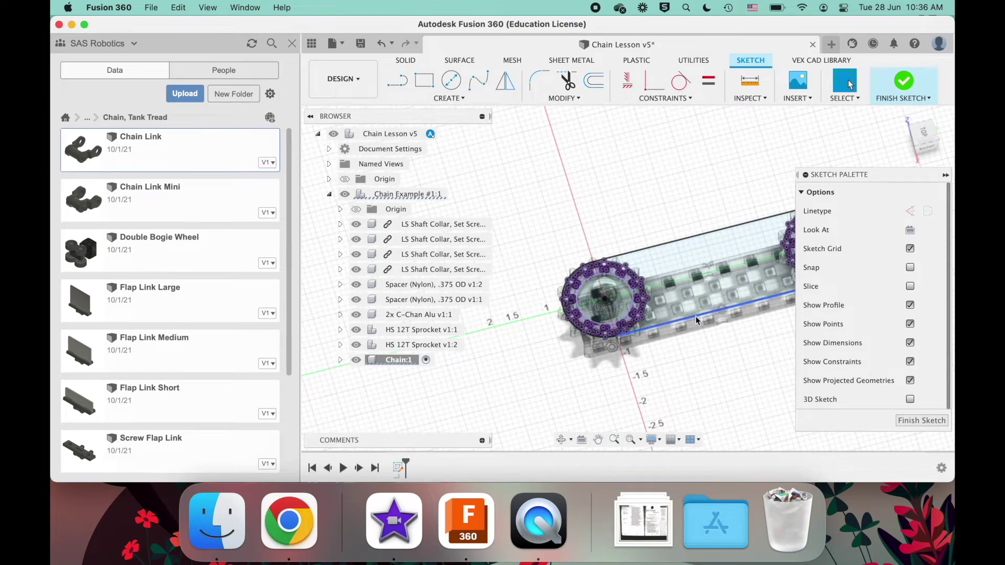
pyautogui.click(915, 420)
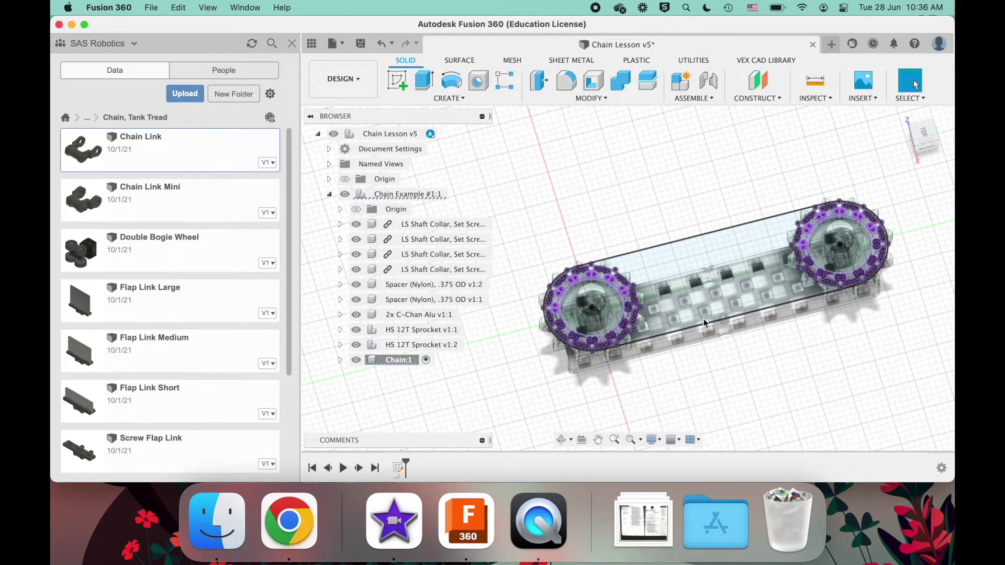
pyautogui.scroll(5, 704, 323)
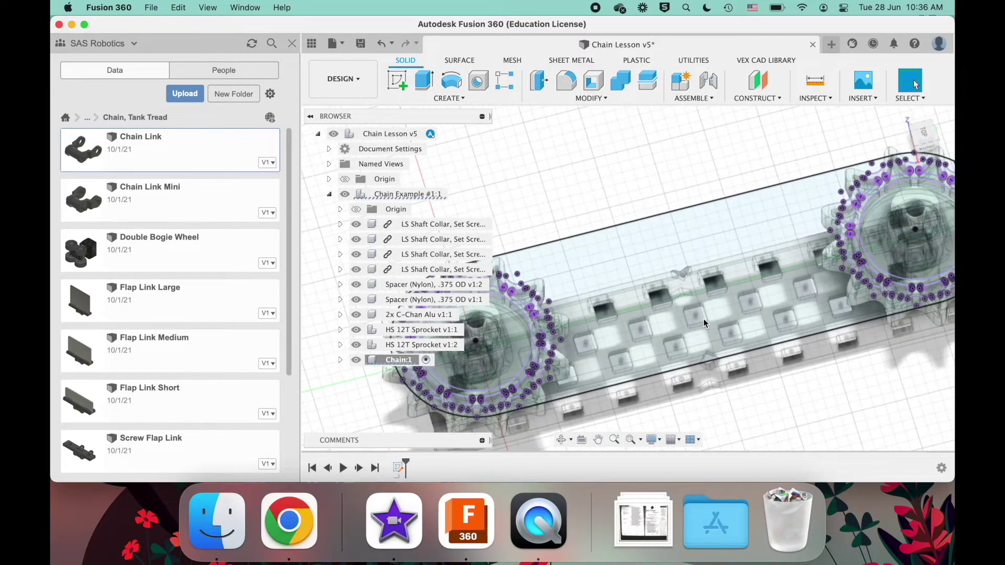
pyautogui.keyDown('shift'); pyautogui.scroll(-5, 703, 323); pyautogui.keyUp('shift')
pyautogui.keyDown('shift'); pyautogui.scroll(5, 703, 319); pyautogui.keyUp('shift')
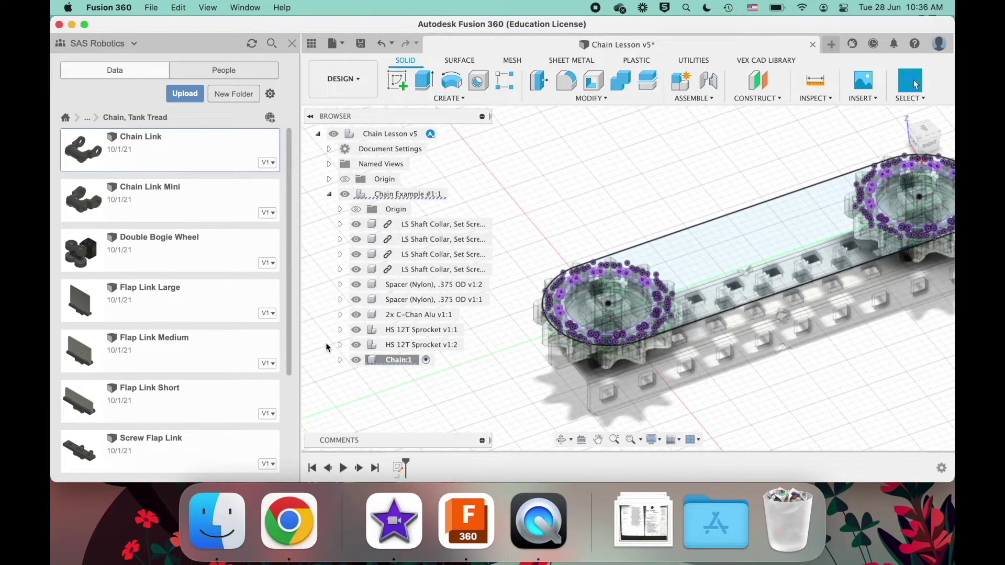
# Step: Insert the Chain Link part into the Chain component and move it 1.30 in along X, clear of the origin-side sprocket
pyautogui.rightClick(152, 136)
pyautogui.click(201, 152)
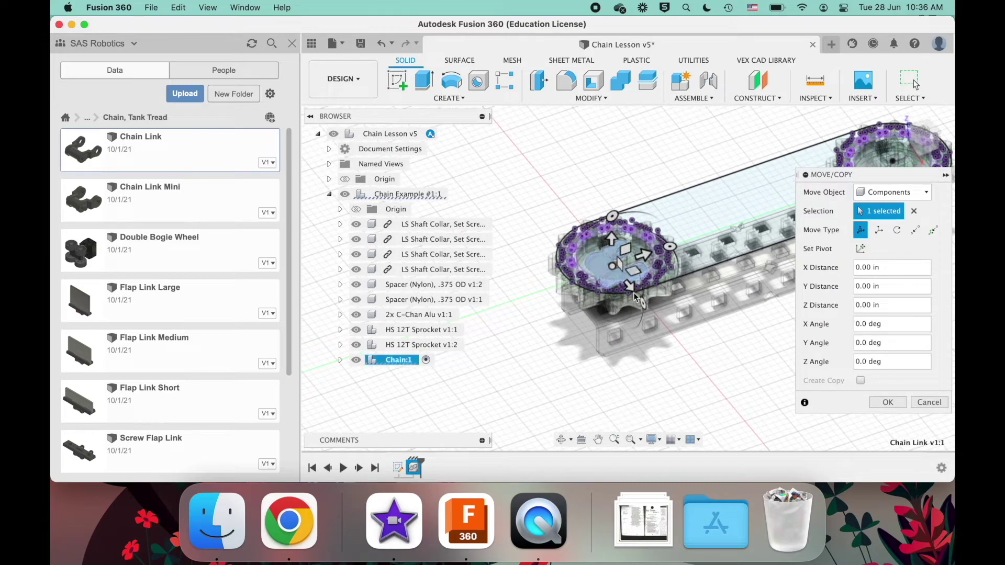
pyautogui.moveTo(622, 289); pyautogui.dragTo(679, 348)
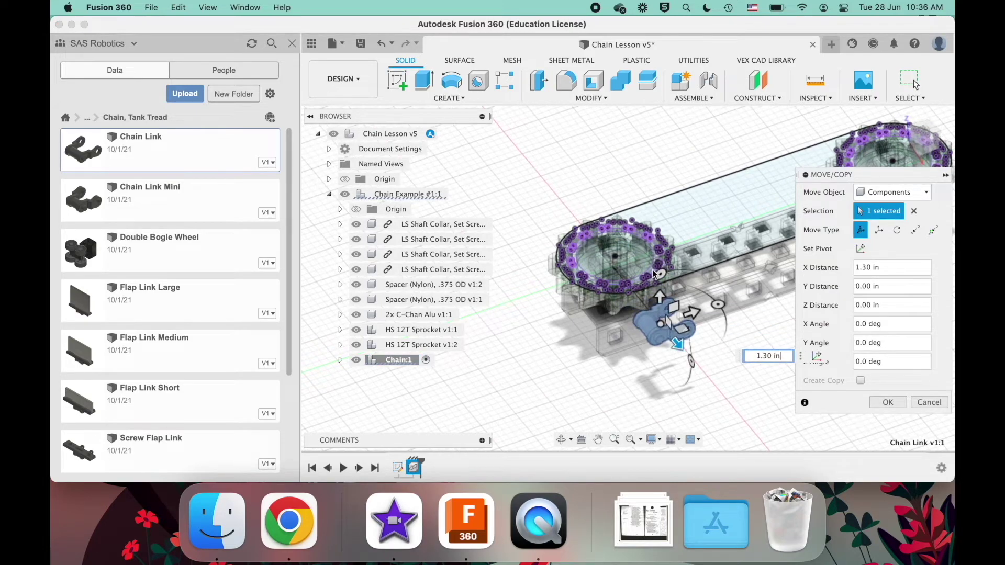
# Step: Rotate the chain link about Y by 95 degrees and correct it by -5 degrees so its roller stands upright
pyautogui.keyDown('shift'); pyautogui.moveTo(653, 274); pyautogui.dragTo(701, 240, button='middle'); pyautogui.keyUp('shift')
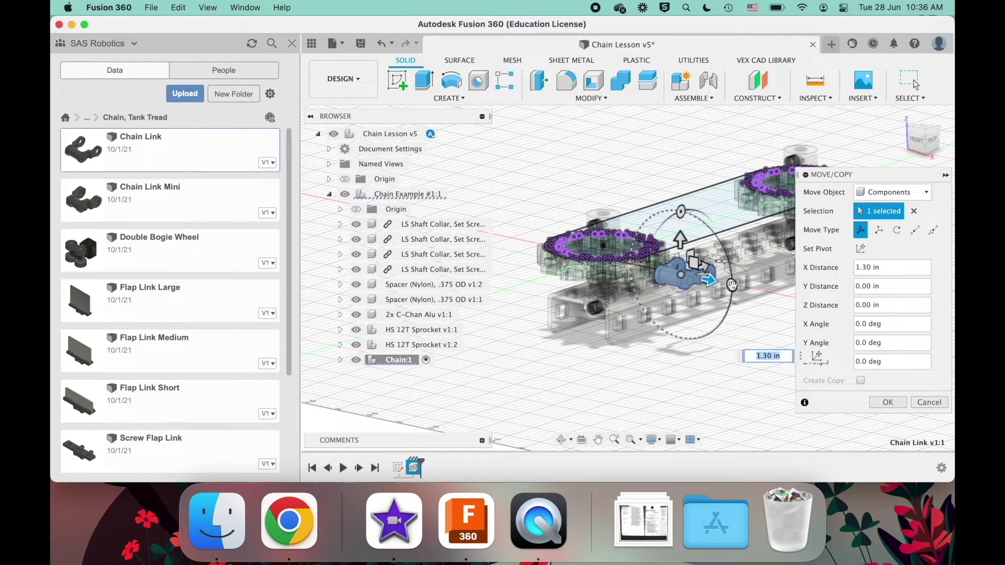
pyautogui.moveTo(731, 285); pyautogui.dragTo(679, 349)
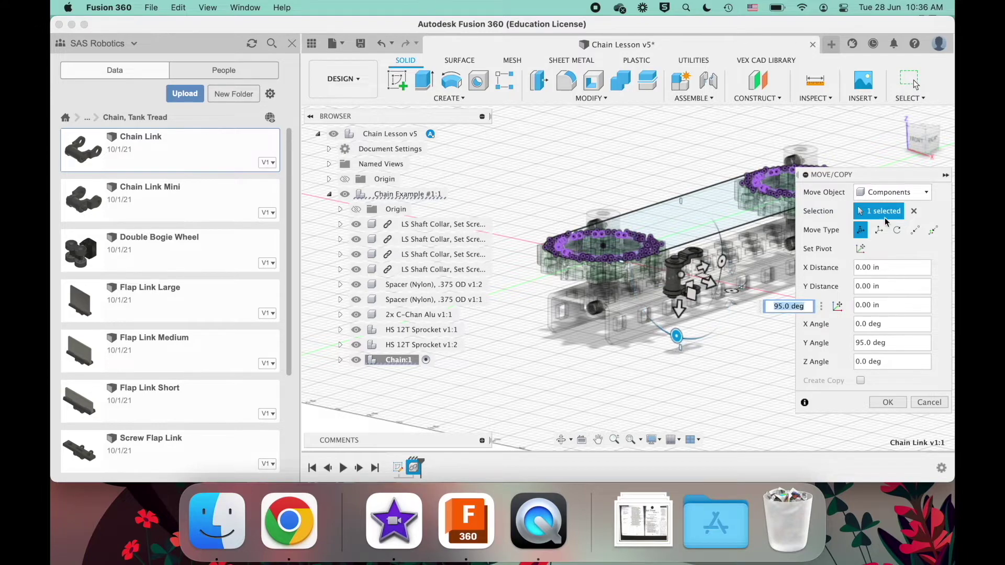
pyautogui.click(914, 229)
pyautogui.scroll(4, 658, 384)
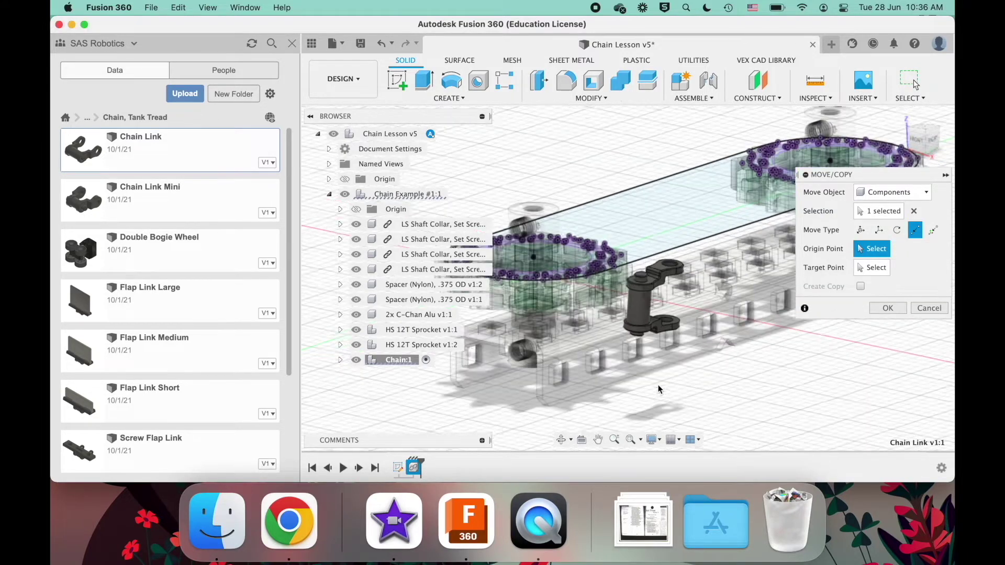
pyautogui.keyDown('shift'); pyautogui.hscroll(-8, 657, 384); pyautogui.keyUp('shift')
pyautogui.keyDown('shift'); pyautogui.scroll(5, 657, 385); pyautogui.keyUp('shift')
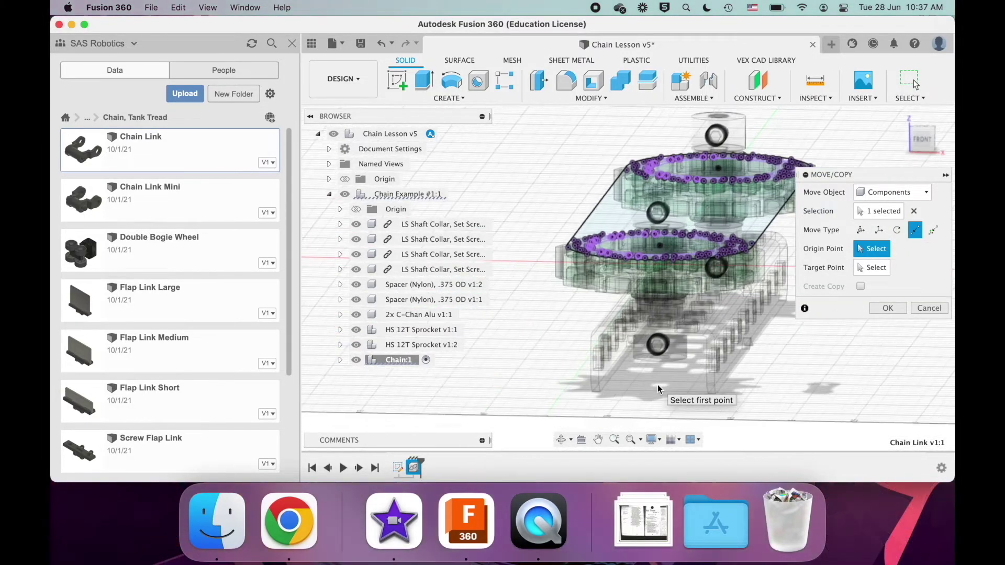
pyautogui.click(861, 230)
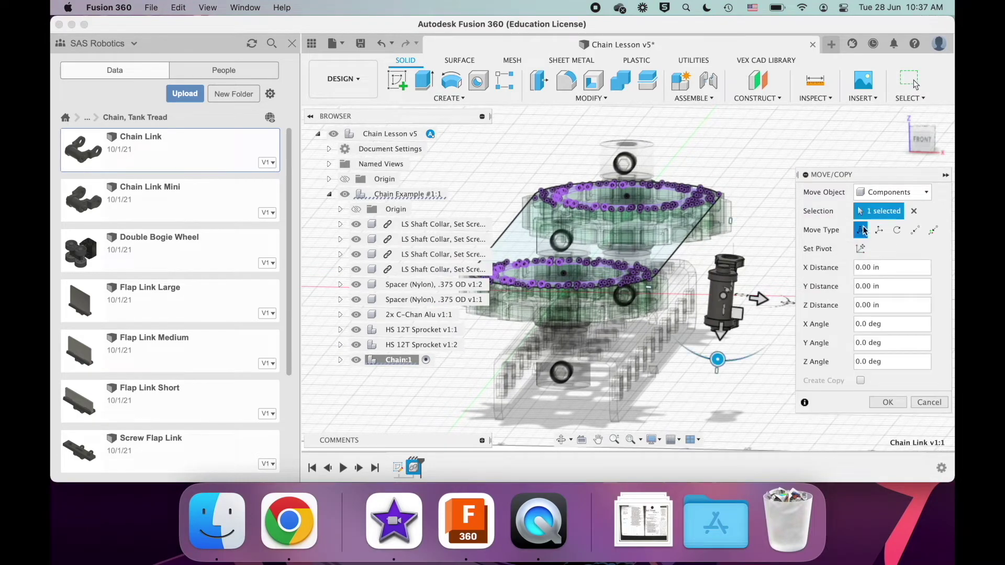
pyautogui.moveTo(719, 359); pyautogui.dragTo(724, 359)
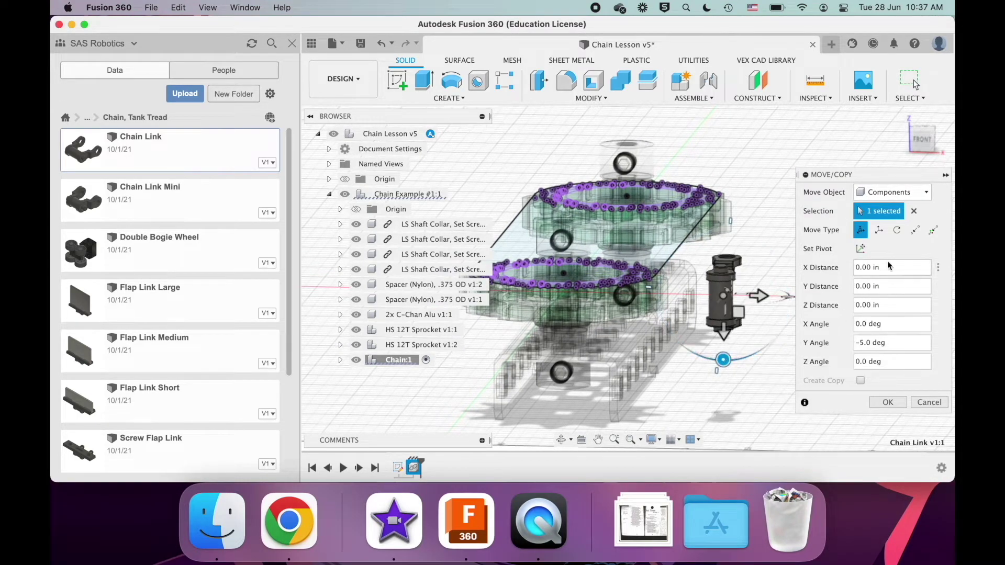
# Step: Set up a point-to-point move of the chain link with the centre of its roller as the origin point
pyautogui.click(915, 230)
pyautogui.scroll(10, 754, 338)
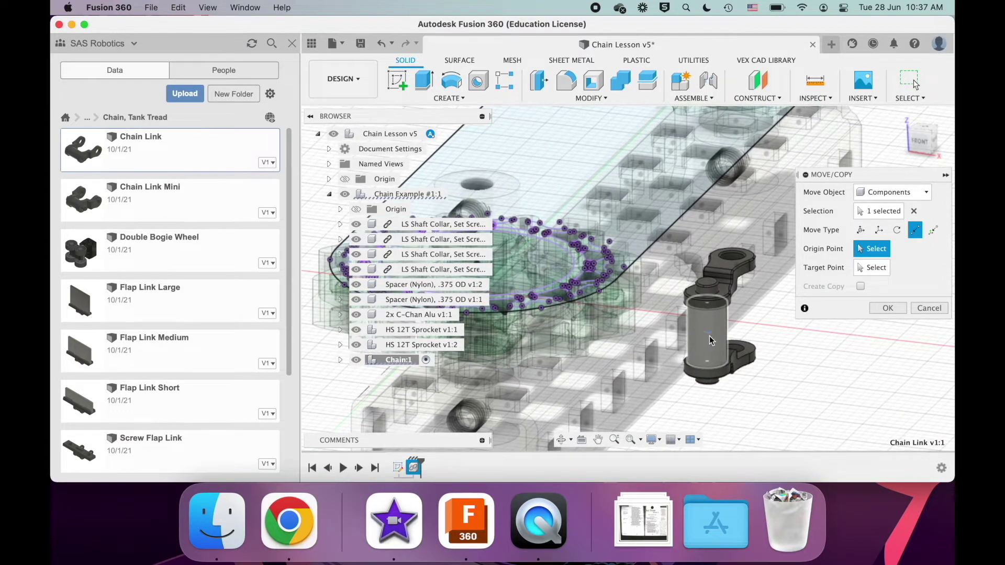
pyautogui.keyDown('shift'); pyautogui.scroll(5, 709, 336); pyautogui.keyUp('shift')
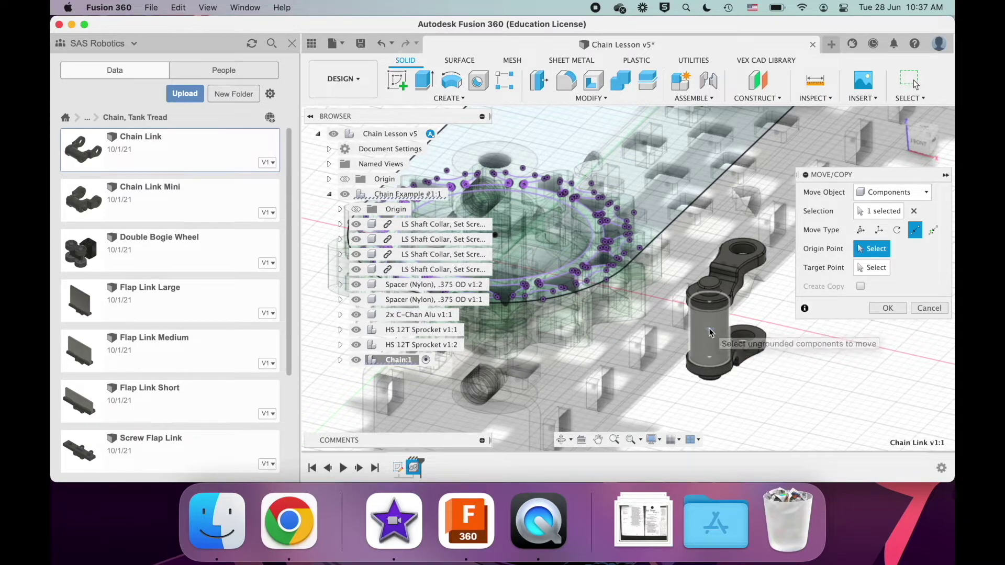
pyautogui.click(710, 332)
# Step: Place the roller's centre on the mid-height centre of a tooth gap on the origin-side sprocket, check the fit from several angles, and accept the move
pyautogui.hscroll(-5, 709, 331)
pyautogui.keyDown('shift'); pyautogui.hscroll(5, 607, 306); pyautogui.keyUp('shift')
pyautogui.keyDown('shift'); pyautogui.scroll(5, 607, 306); pyautogui.keyUp('shift')
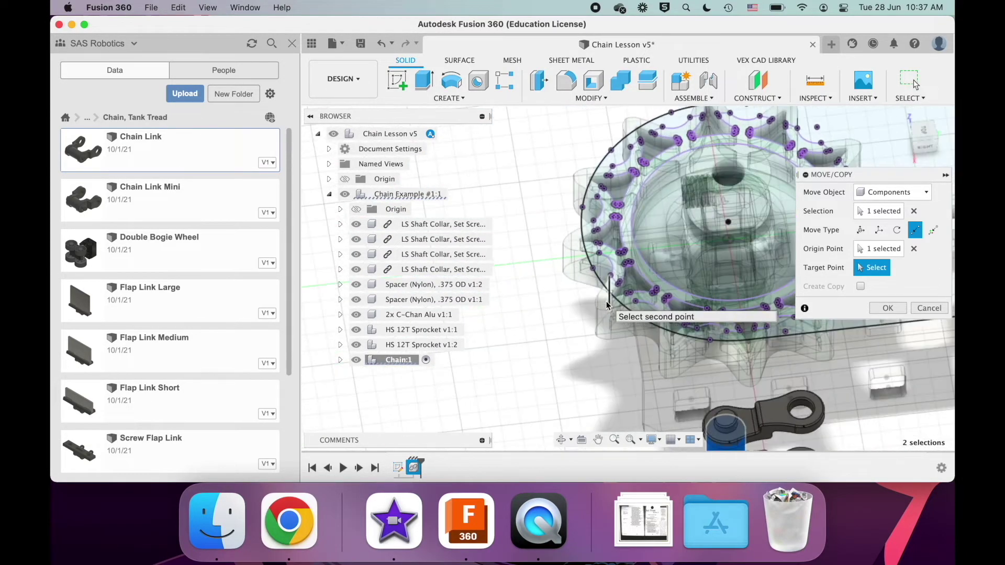
pyautogui.scroll(3, 607, 305)
pyautogui.keyDown('shift'); pyautogui.scroll(-5, 607, 305); pyautogui.keyUp('shift')
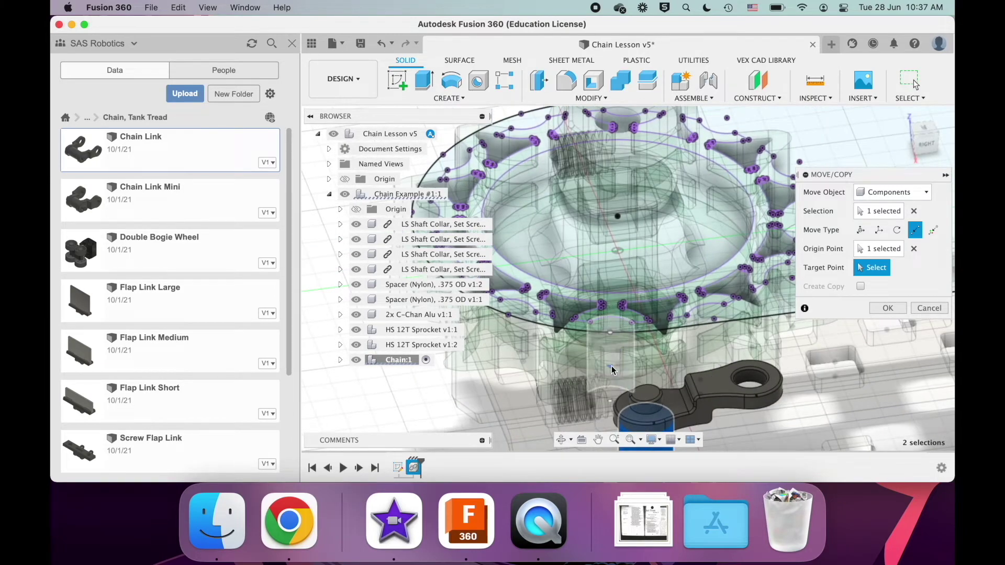
pyautogui.scroll(3, 610, 365)
pyautogui.keyDown('shift'); pyautogui.hscroll(-5, 610, 365); pyautogui.keyUp('shift')
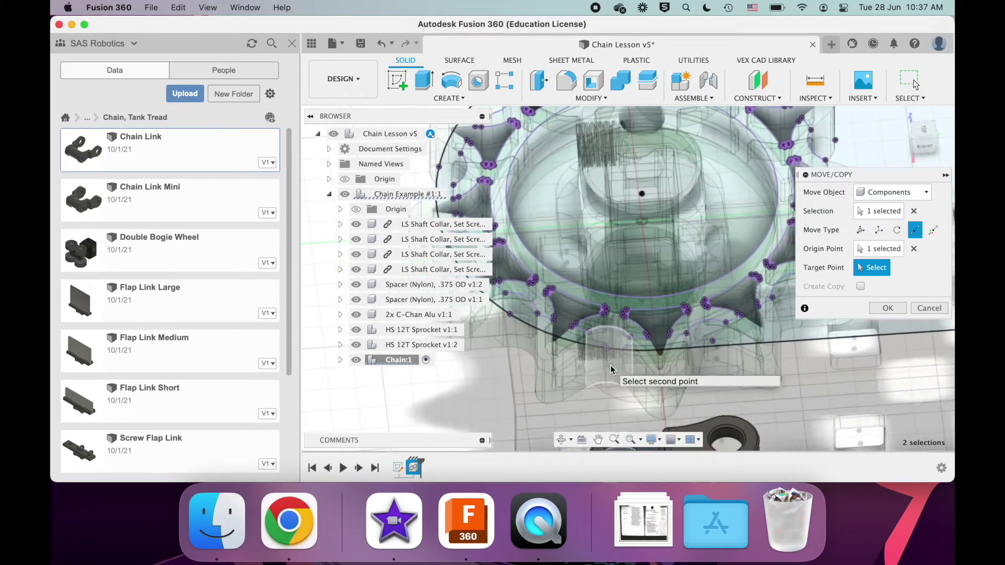
pyautogui.scroll(4, 610, 365)
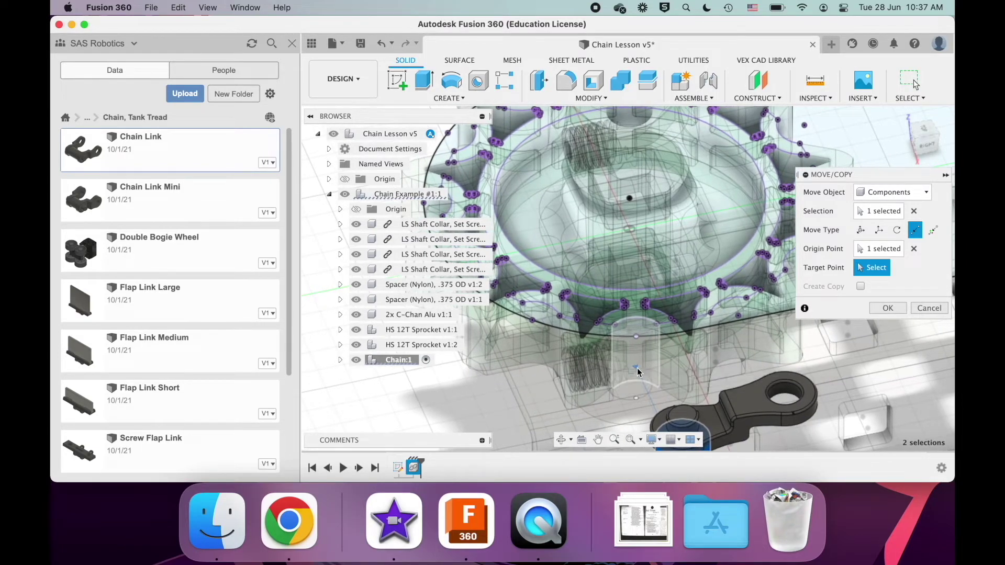
pyautogui.click(634, 368)
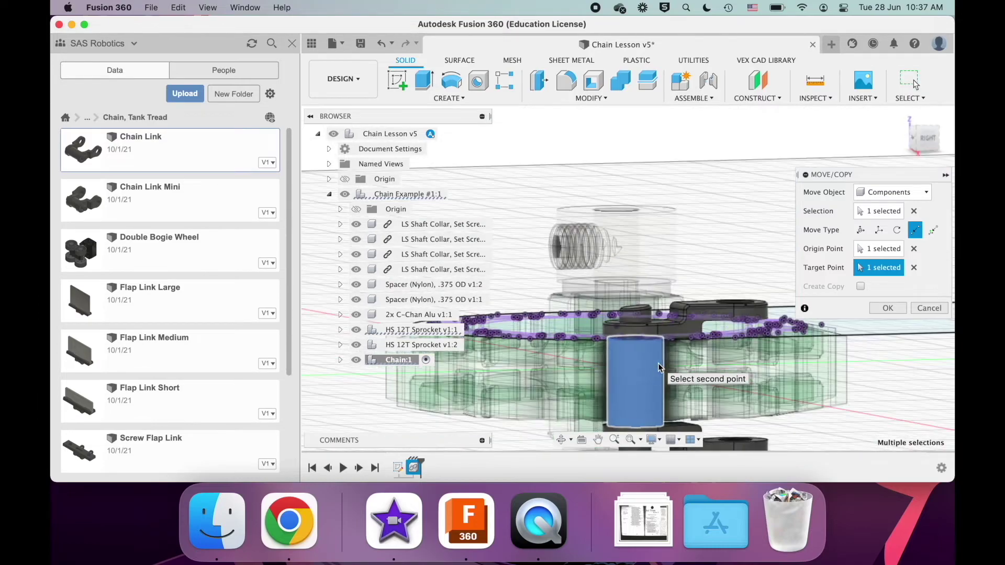
pyautogui.keyDown('shift'); pyautogui.scroll(-3, 658, 367); pyautogui.keyUp('shift')
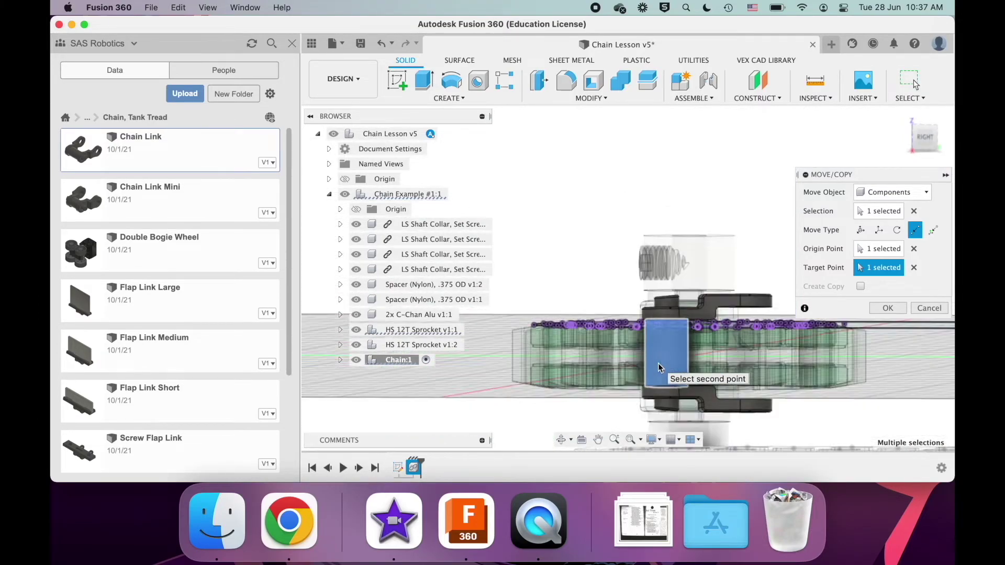
pyautogui.keyDown('shift'); pyautogui.scroll(10, 658, 367); pyautogui.keyUp('shift')
pyautogui.keyDown('shift'); pyautogui.scroll(5, 658, 367); pyautogui.keyUp('shift')
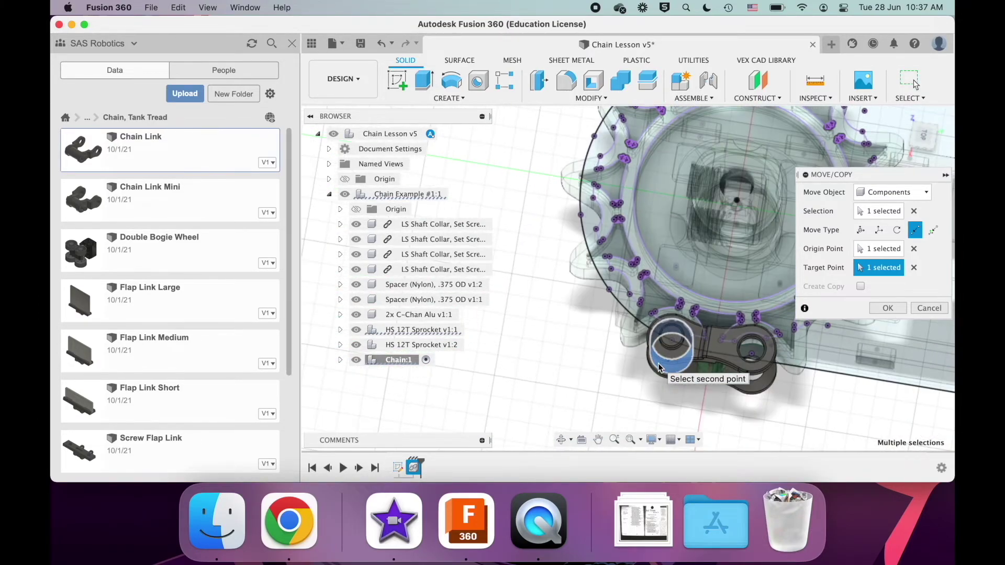
pyautogui.keyDown('shift'); pyautogui.scroll(-10, 658, 367); pyautogui.keyUp('shift')
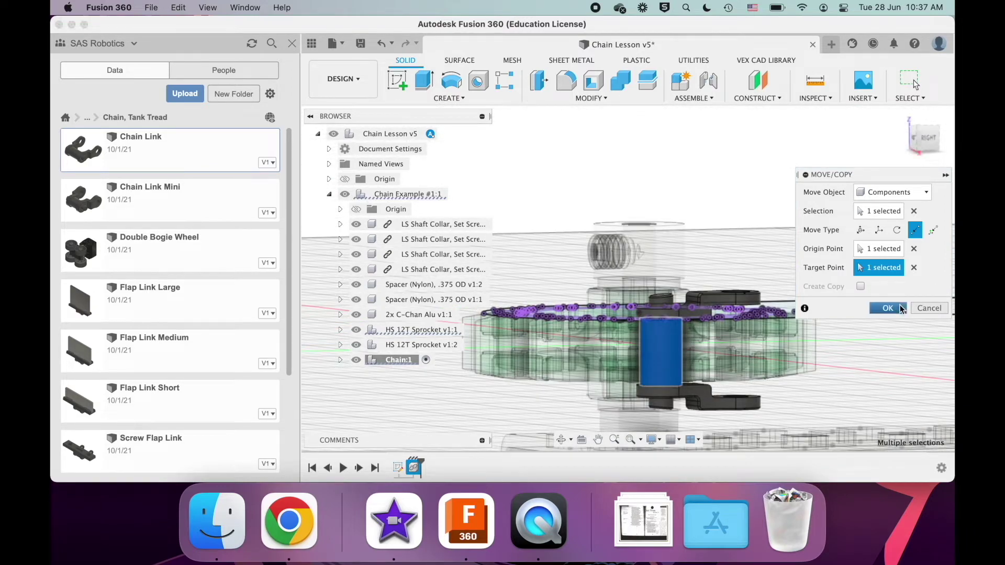
pyautogui.click(901, 308)
pyautogui.keyDown('shift'); pyautogui.scroll(10, 690, 274); pyautogui.keyUp('shift')
pyautogui.scroll(-3, 691, 274)
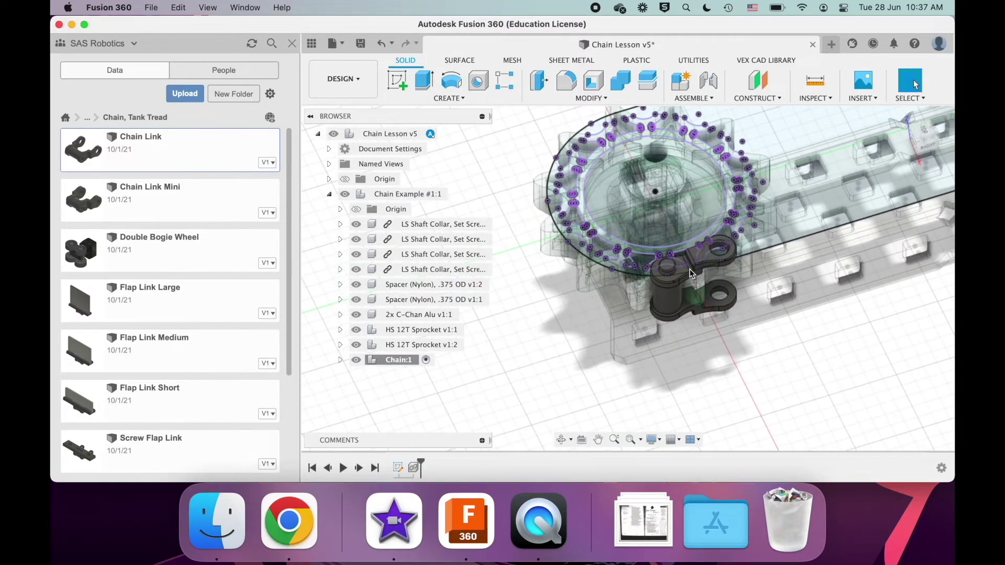
pyautogui.keyDown('shift'); pyautogui.scroll(-2, 689, 269); pyautogui.keyUp('shift')
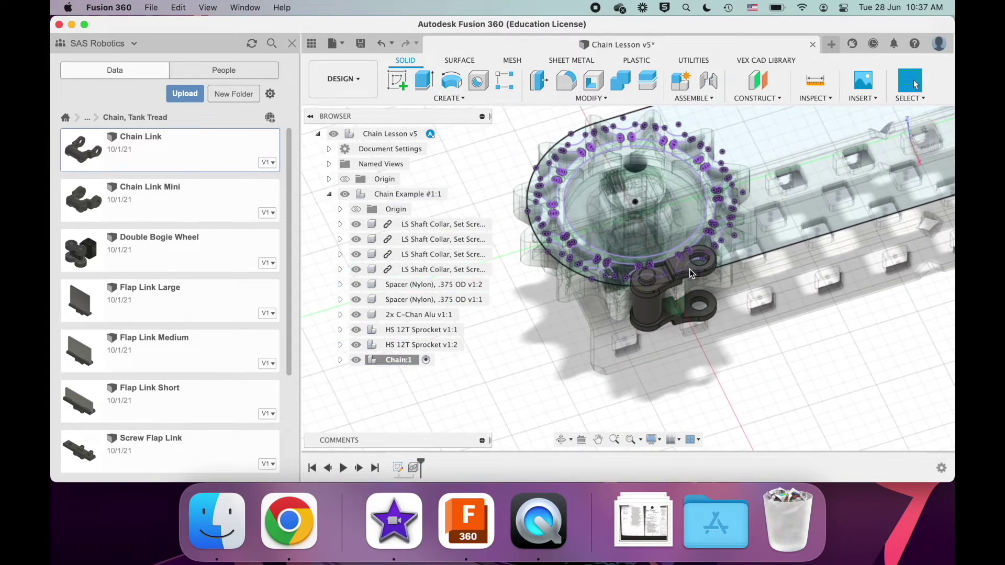
pyautogui.click(340, 360)
pyautogui.click(340, 360)
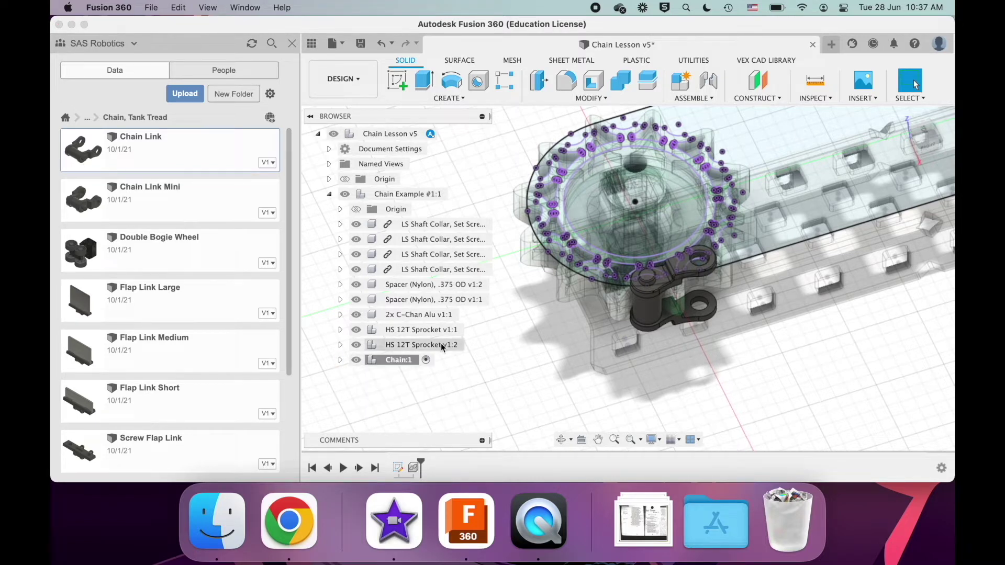
# Step: Set up a Pattern on Path of type Components with the chain link as object and the closed sketch loop as path
pyautogui.click(446, 98)
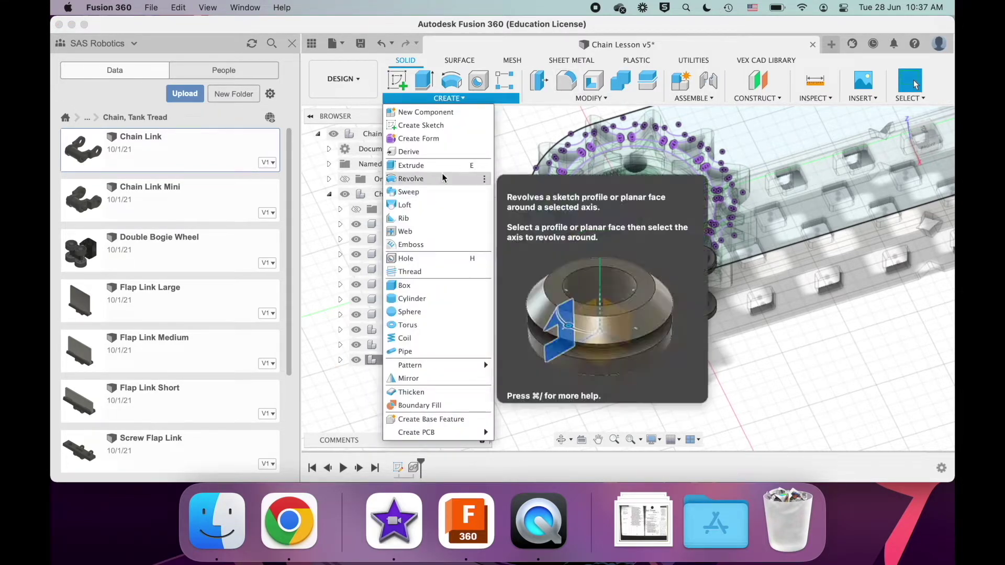
pyautogui.moveTo(441, 365)
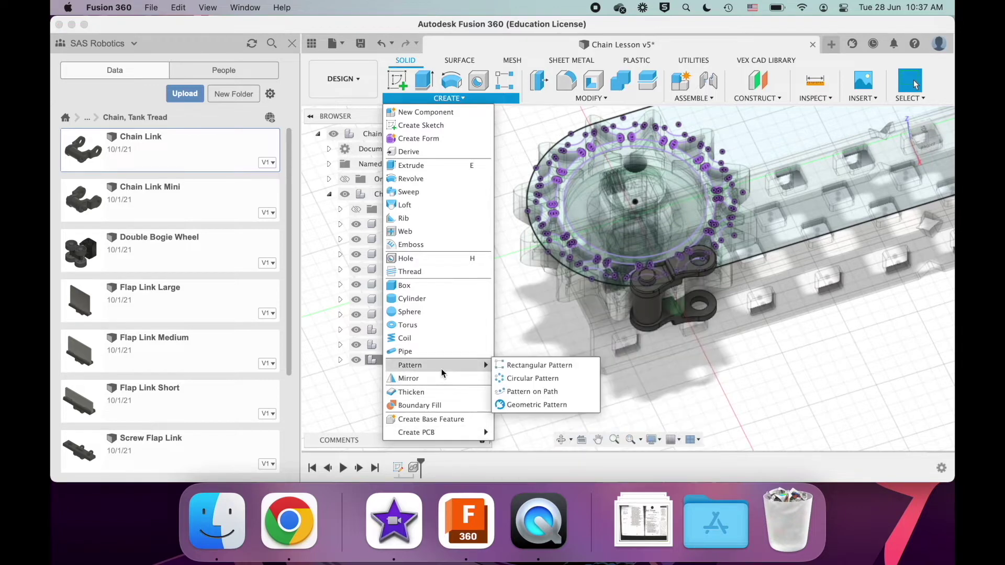
pyautogui.click(530, 391)
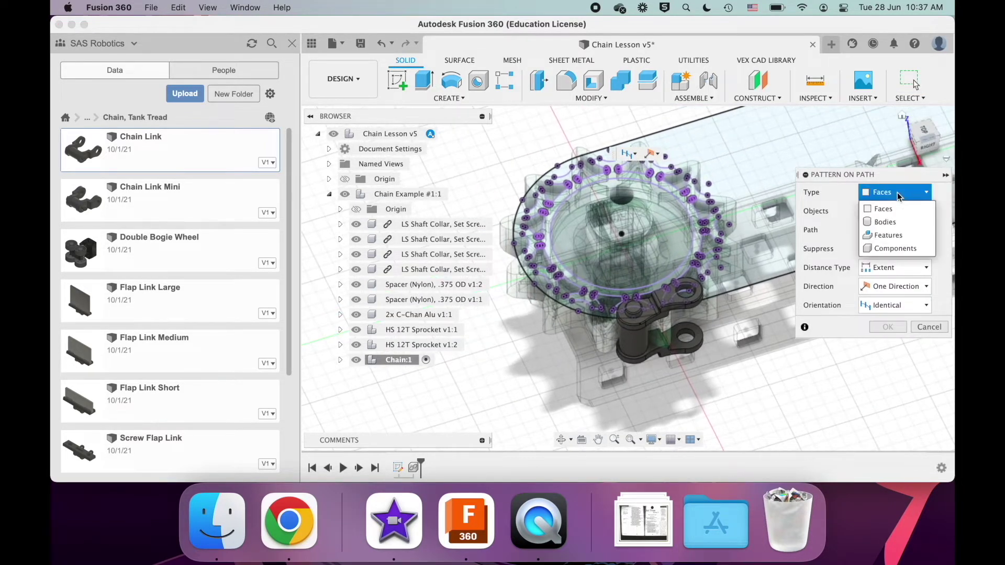
pyautogui.click(883, 250)
pyautogui.click(654, 325)
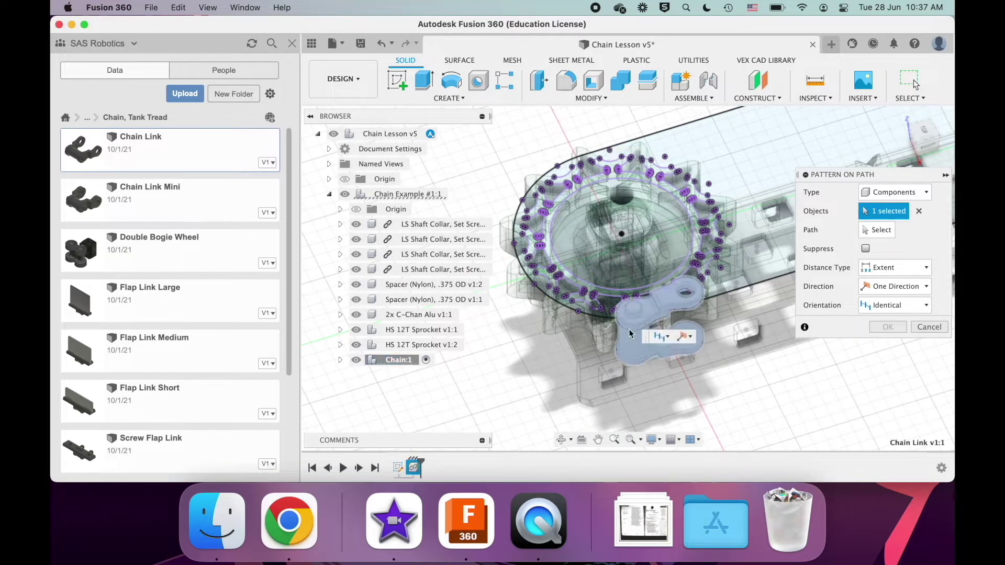
pyautogui.click(745, 287)
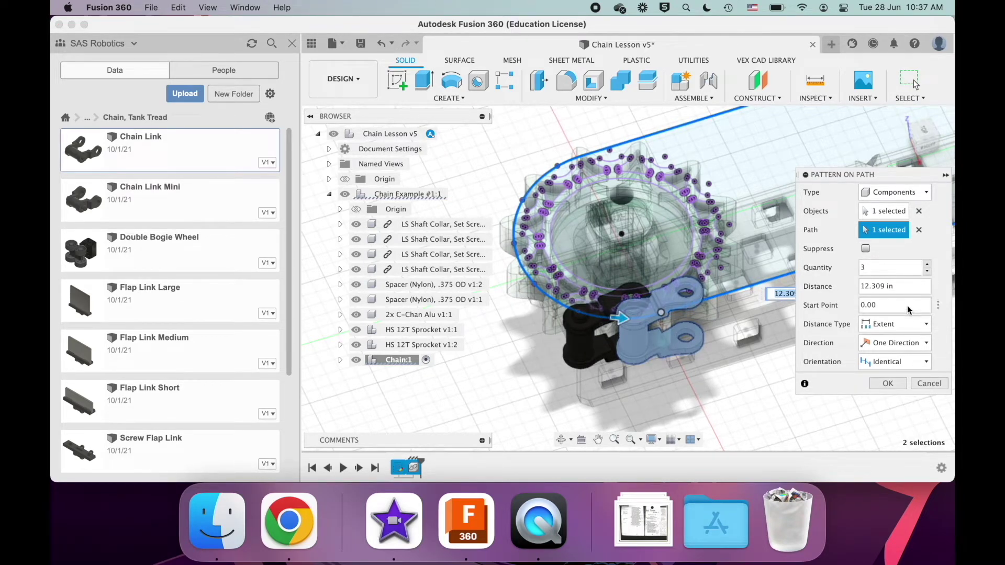
# Step: Set the path pattern's orientation to Path Direction, keep it in one direction, and set the quantity to 32
pyautogui.click(886, 343)
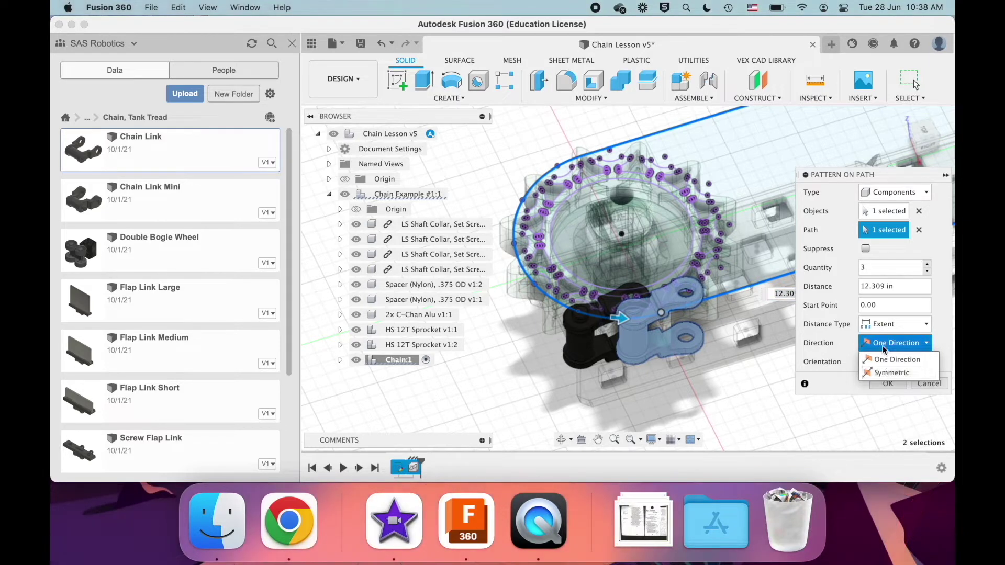
pyautogui.click(882, 348)
pyautogui.click(881, 363)
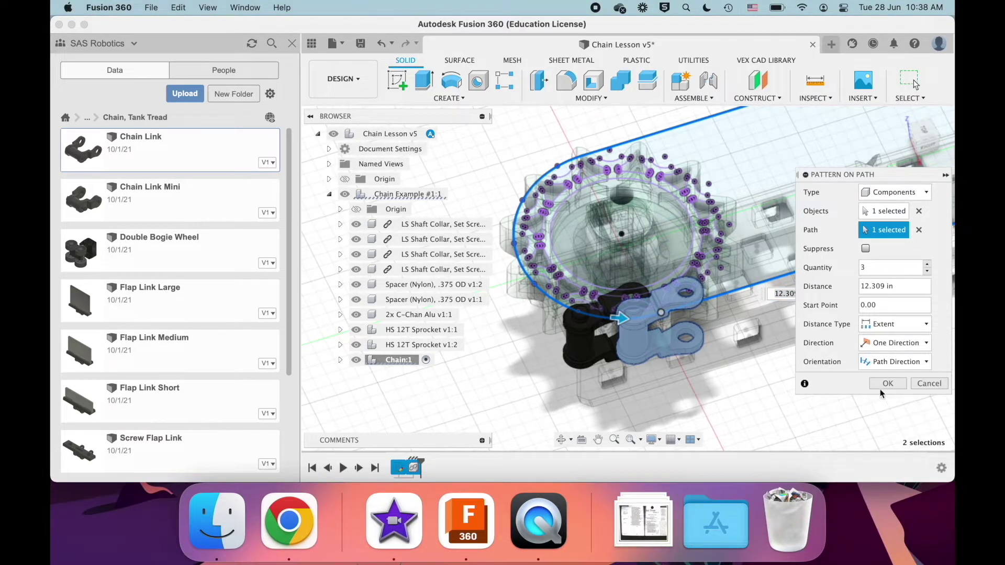
pyautogui.hscroll(2, 662, 285)
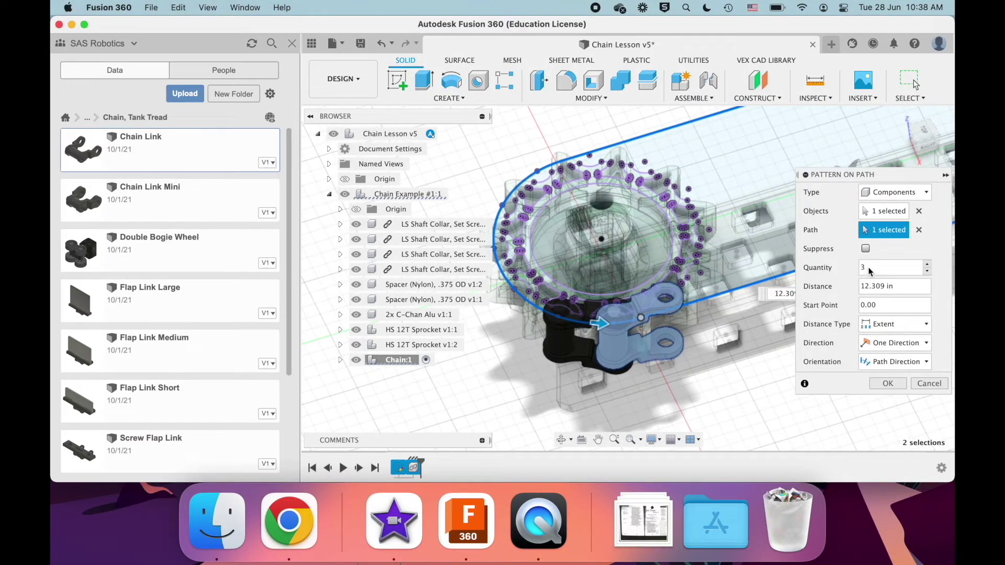
pyautogui.scroll(-5, 637, 317)
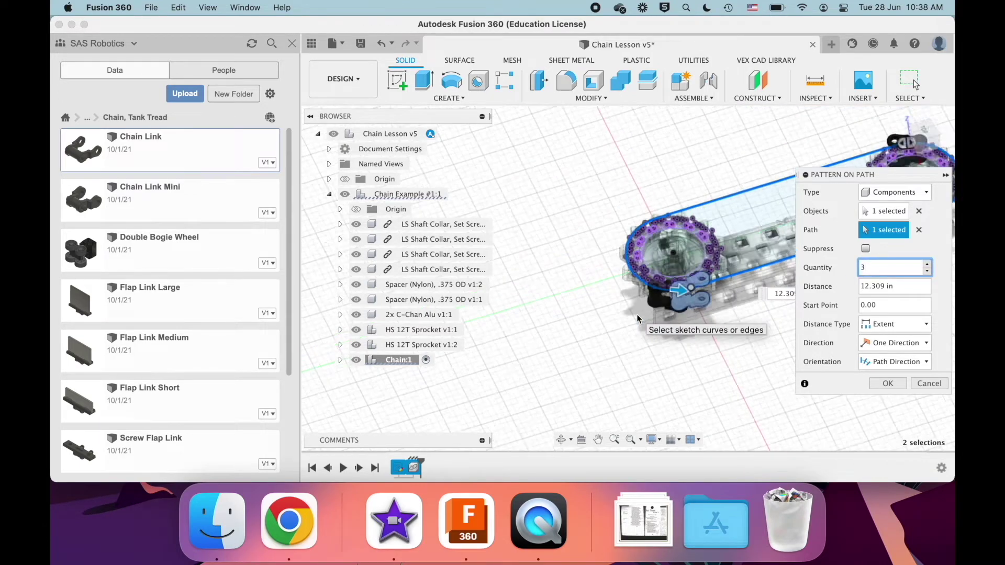
pyautogui.scroll(2, 638, 316)
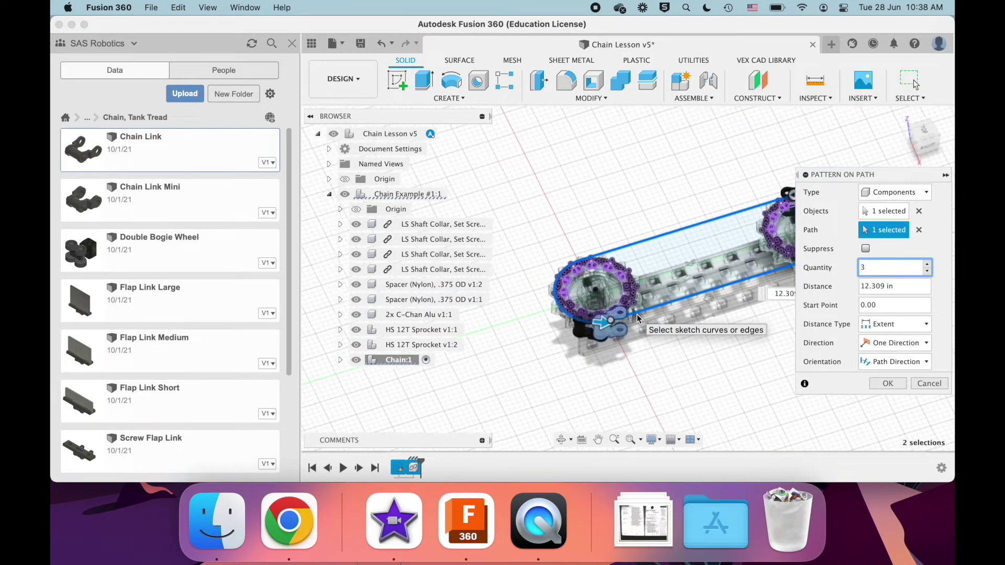
pyautogui.scroll(3, 637, 317)
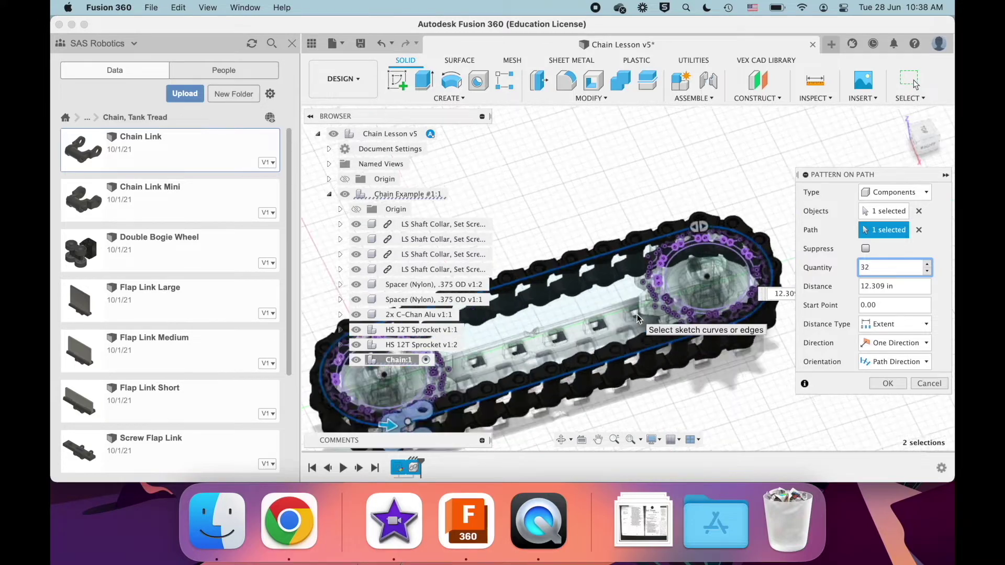
# Step: Examine how the previewed links overlap along the straight run and around the origin-side sprocket, near the original link
pyautogui.scroll(6, 636, 314)
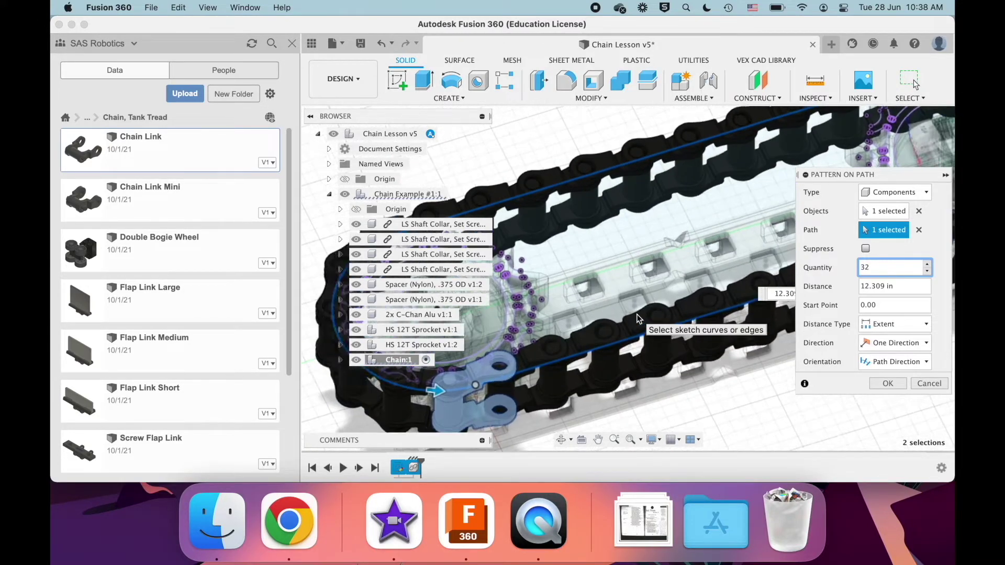
pyautogui.scroll(8, 627, 325)
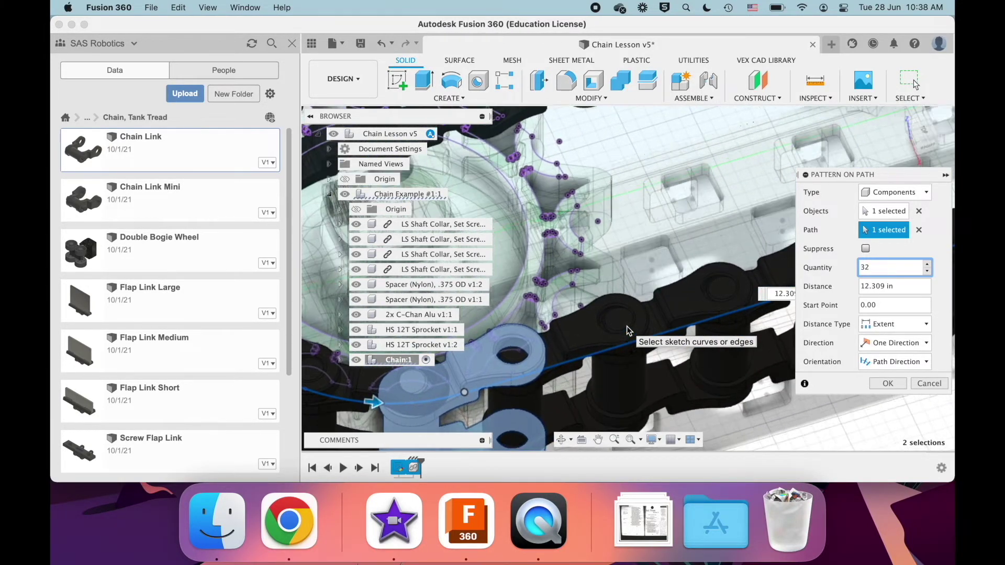
pyautogui.scroll(-6, 630, 325)
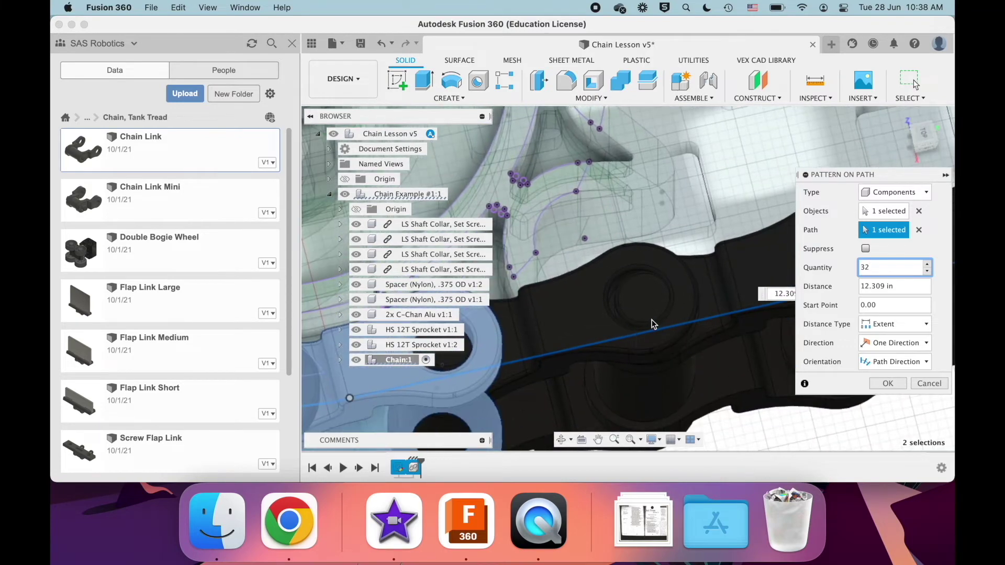
pyautogui.scroll(-5, 639, 329)
pyautogui.scroll(4, 626, 282)
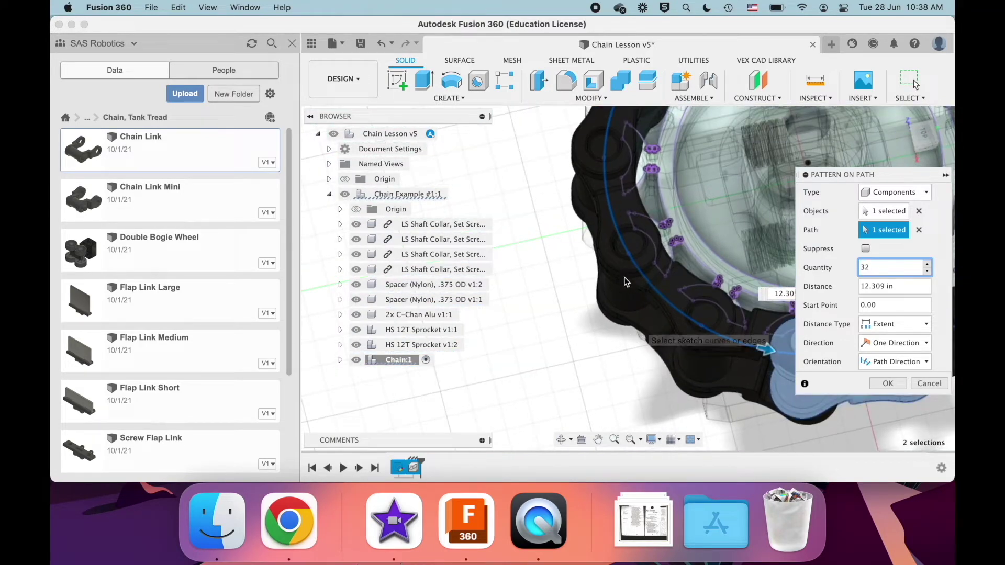
pyautogui.scroll(6, 710, 310)
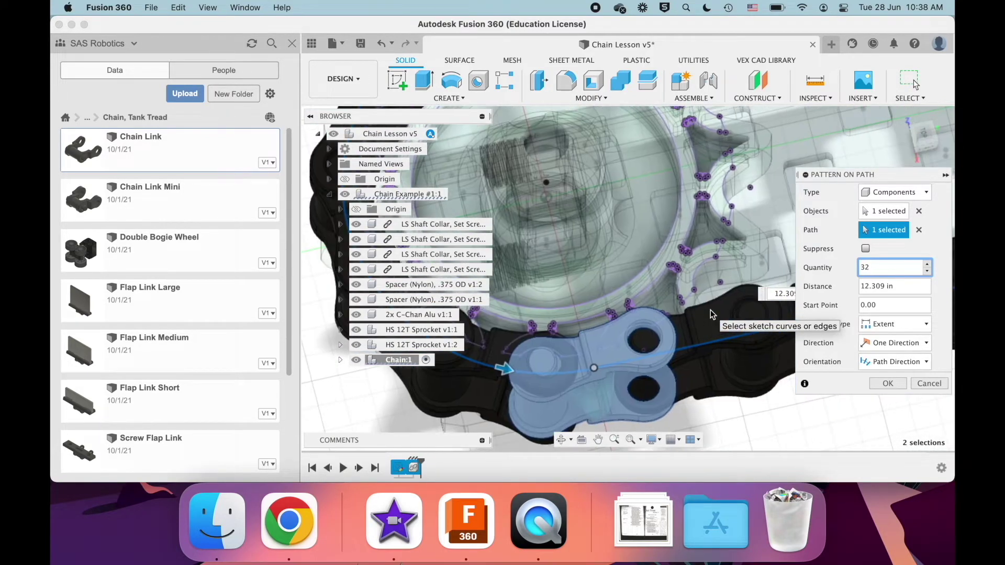
pyautogui.scroll(5, 710, 310)
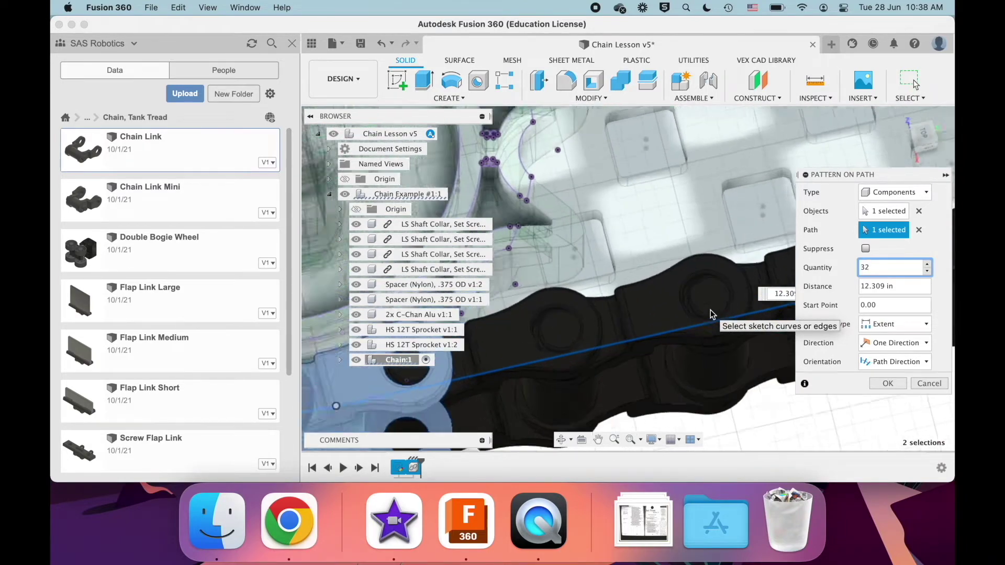
pyautogui.hscroll(-5, 710, 310)
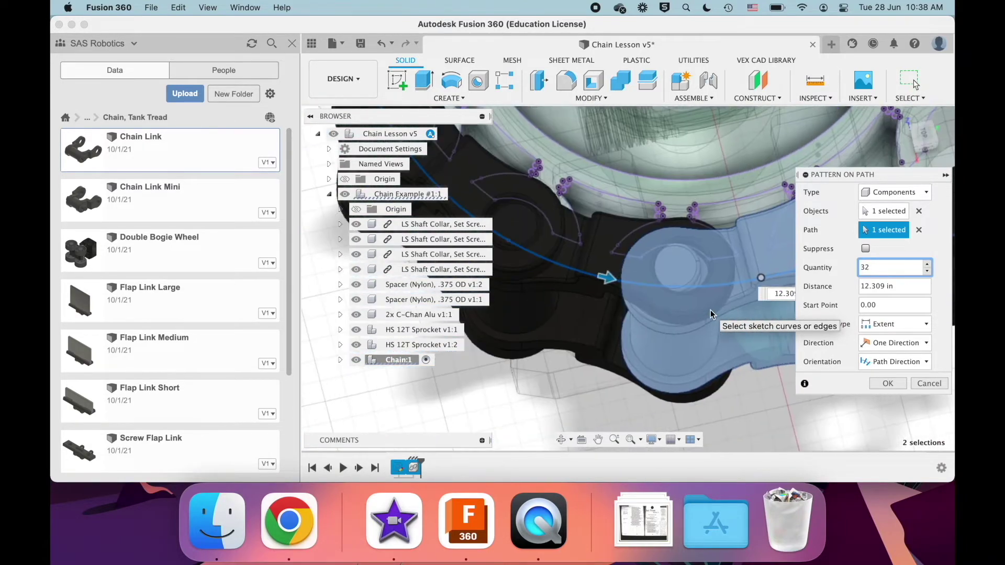
# Step: Shorten the pattern distance to about 12.283 in and set the quantity to 33
pyautogui.moveTo(606, 279)
pyautogui.mouseDown()
pyautogui.moveTo(675, 278)
pyautogui.moveTo(596, 271)
pyautogui.mouseUp()
pyautogui.hscroll(5, 697, 302)
pyautogui.scroll(5, 697, 303)
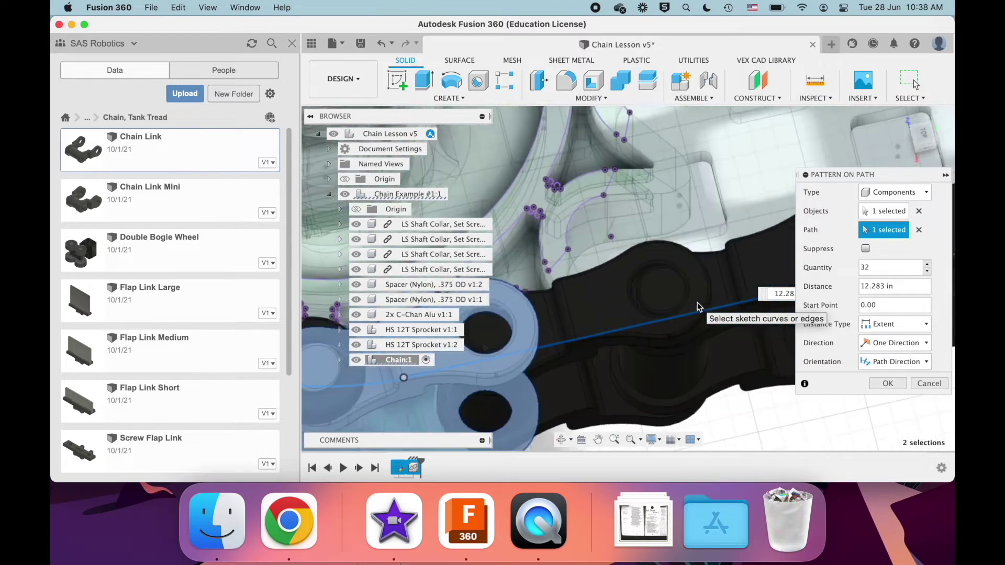
pyautogui.hscroll(-1, 699, 307)
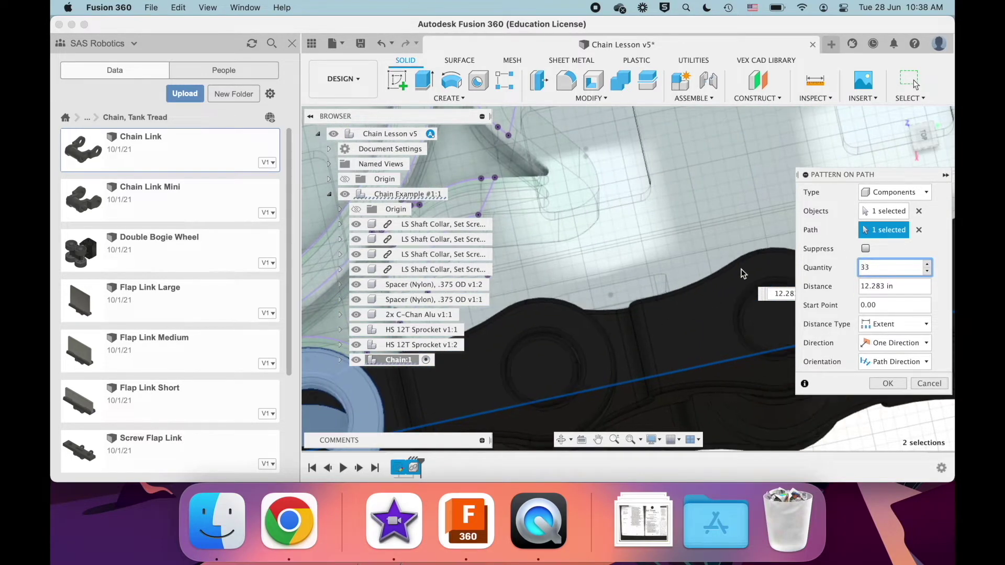
# Step: Fine-tune the pattern distance to about 12.31 in and then 12.323 in while checking the link holes' alignment, and accept the pattern
pyautogui.hscroll(-10, 718, 277)
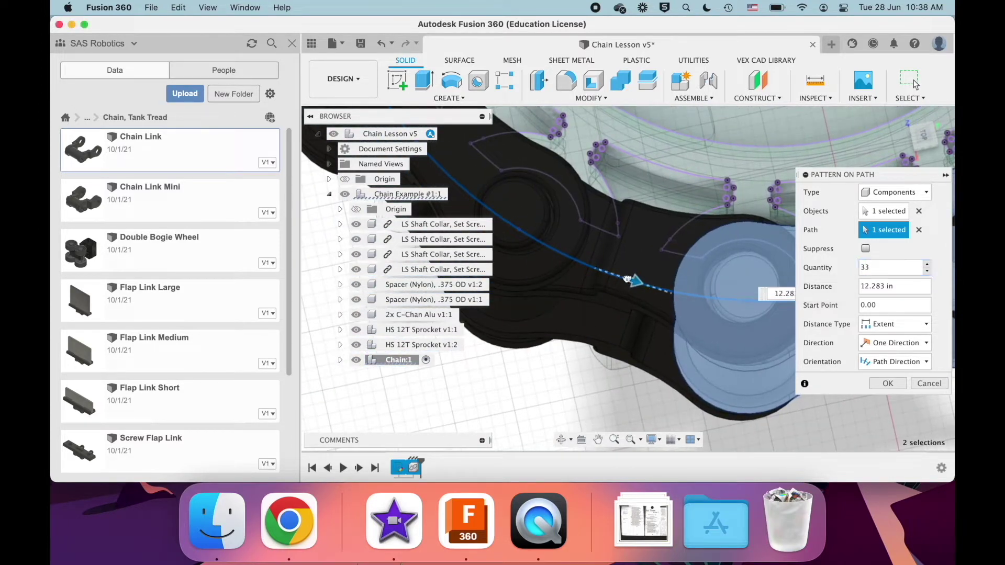
pyautogui.moveTo(627, 279); pyautogui.dragTo(631, 279)
pyautogui.hscroll(10, 643, 283)
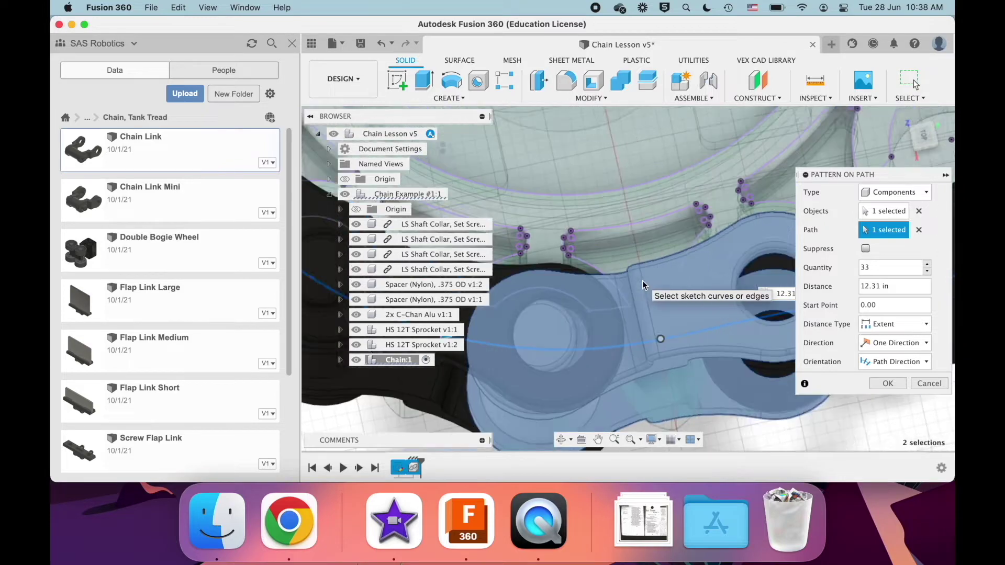
pyautogui.keyDown('shift'); pyautogui.scroll(5, 643, 282); pyautogui.keyUp('shift')
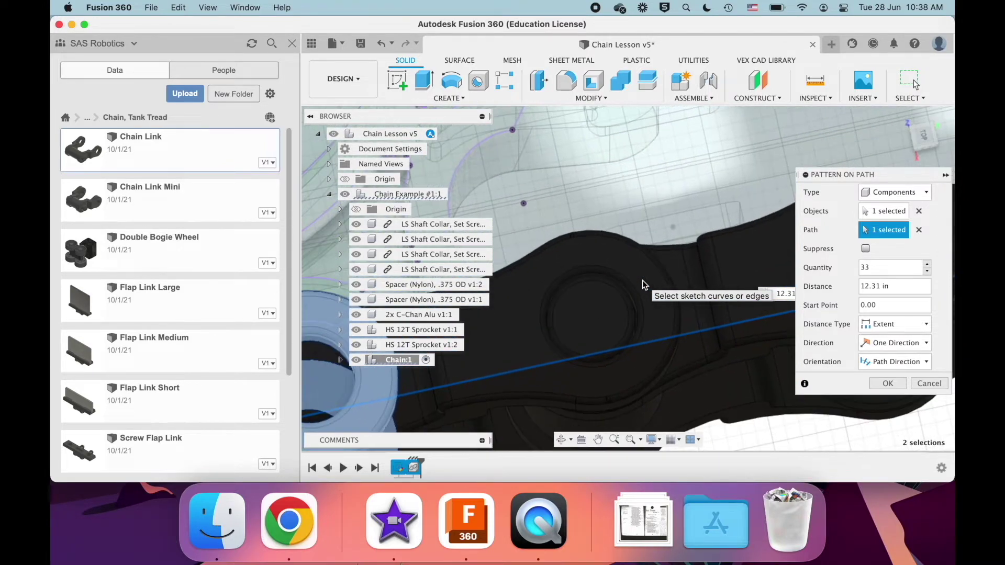
pyautogui.keyDown('shift'); pyautogui.scroll(5, 643, 282); pyautogui.keyUp('shift')
pyautogui.scroll(-5, 643, 283)
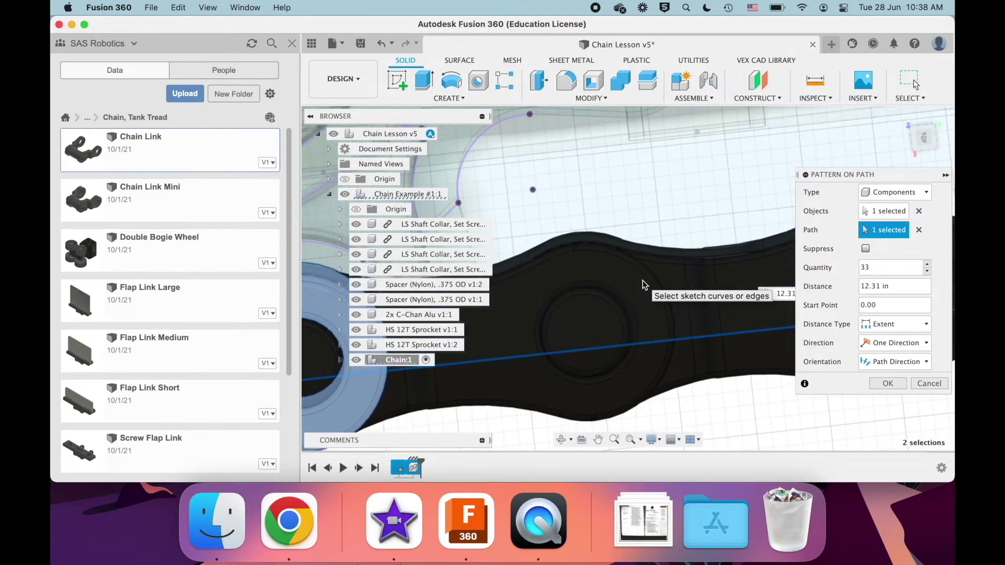
pyautogui.hscroll(-8, 643, 282)
pyautogui.moveTo(604, 270); pyautogui.dragTo(609, 275)
pyautogui.scroll(10, 732, 332)
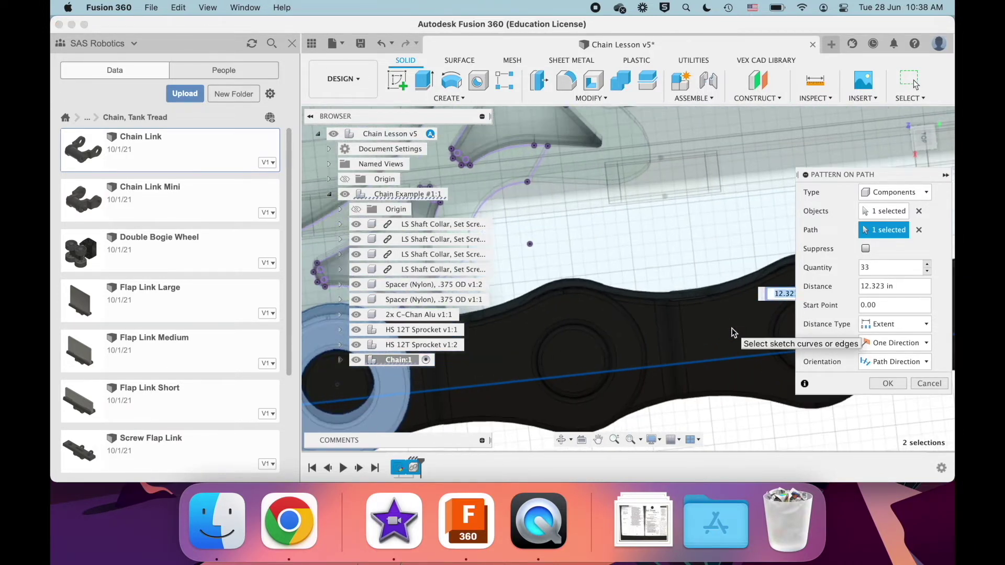
pyautogui.scroll(-4, 731, 332)
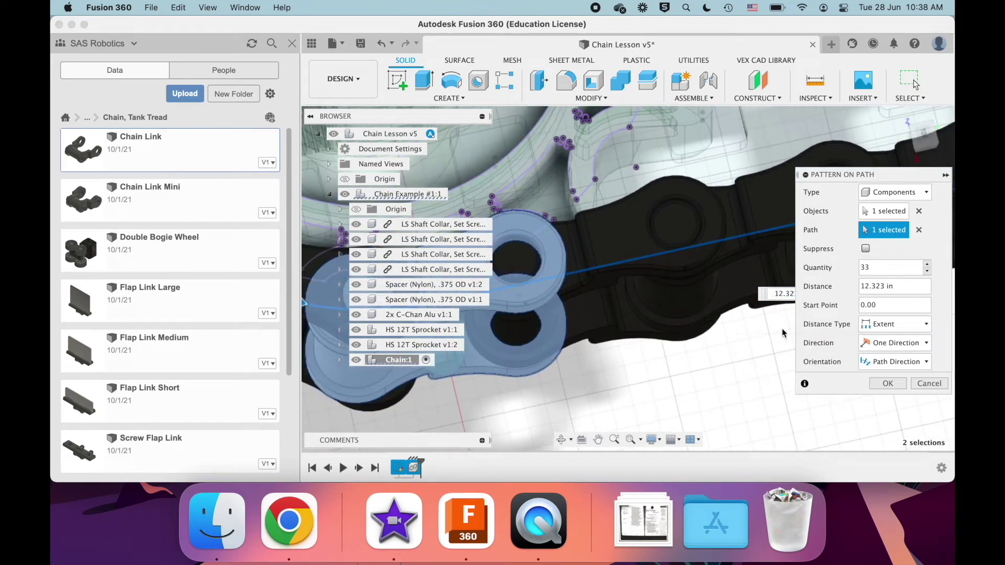
pyautogui.click(888, 384)
pyautogui.scroll(-10, 817, 378)
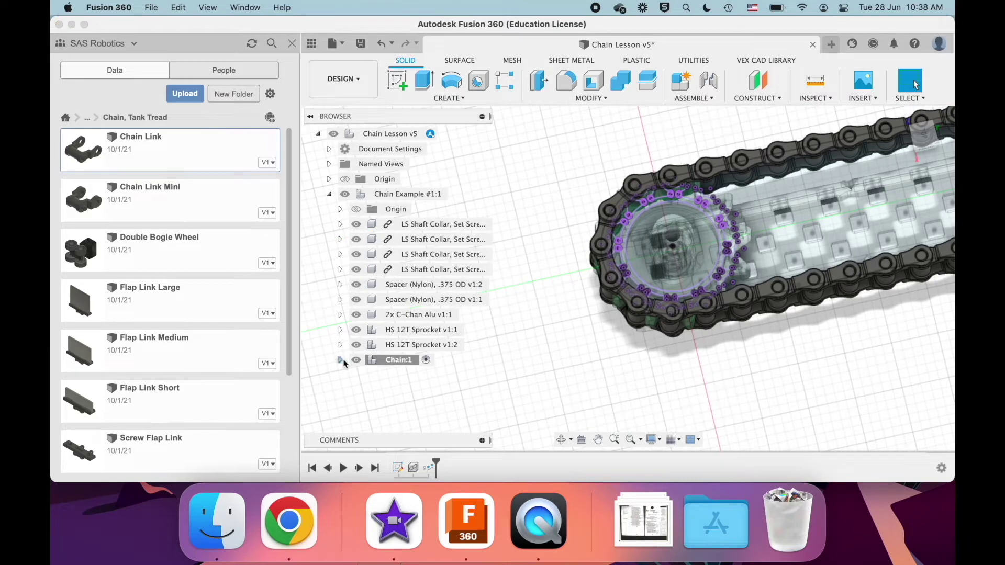
# Step: Hide the path sketch, Sketch1, inside the Chain component and collapse the component's contents again
pyautogui.click(339, 359)
pyautogui.scroll(-3, 387, 376)
pyautogui.click(351, 315)
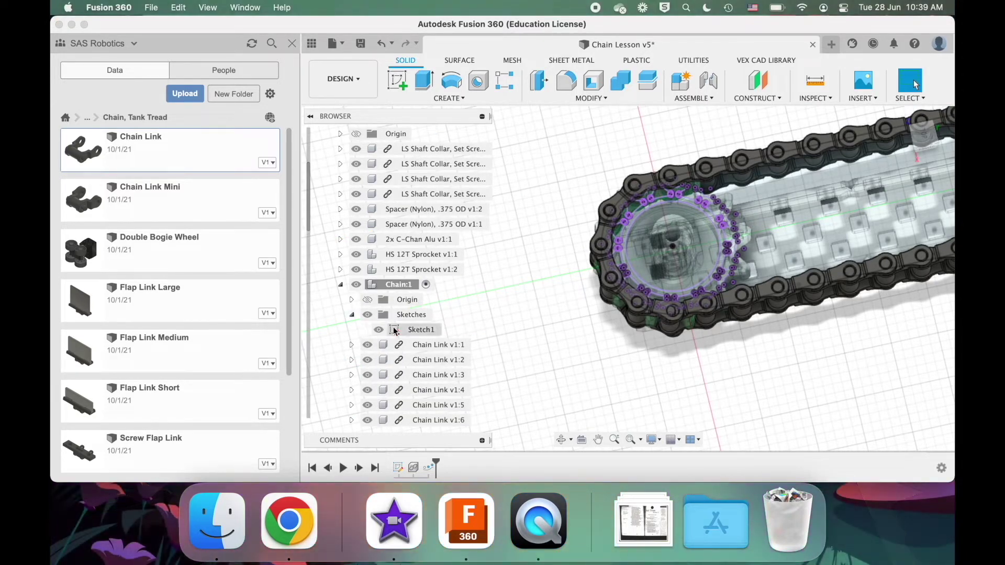
pyautogui.click(352, 314)
pyautogui.click(340, 284)
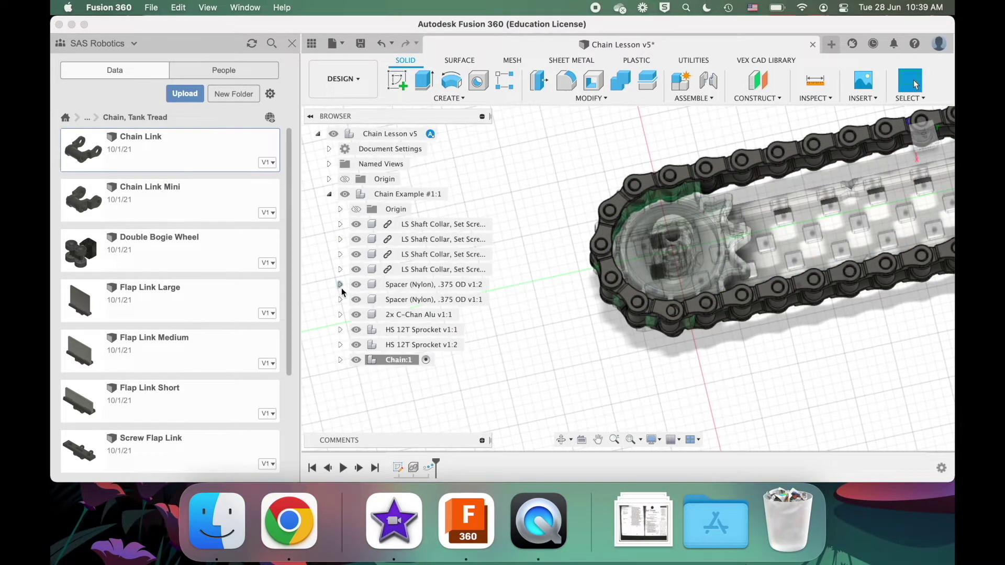
# Step: Activate the top-level Chain Lesson v5 assembly so that the whole drive, not only the Chain component, is active
pyautogui.keyDown('shift'); pyautogui.scroll(-5, 699, 358); pyautogui.keyUp('shift')
pyautogui.scroll(5, 699, 358)
pyautogui.scroll(-6, 699, 358)
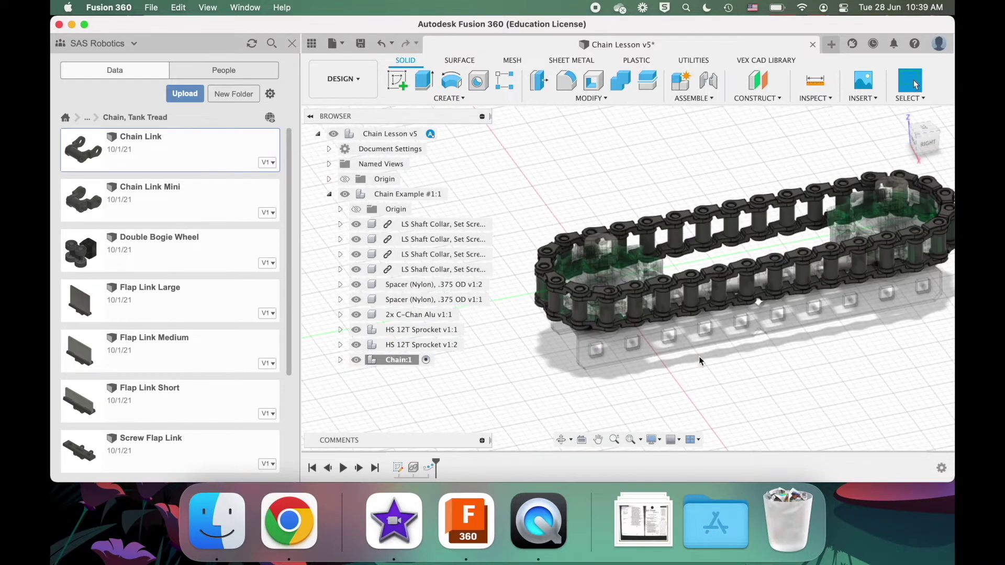
pyautogui.scroll(3, 699, 358)
pyautogui.scroll(2, 699, 361)
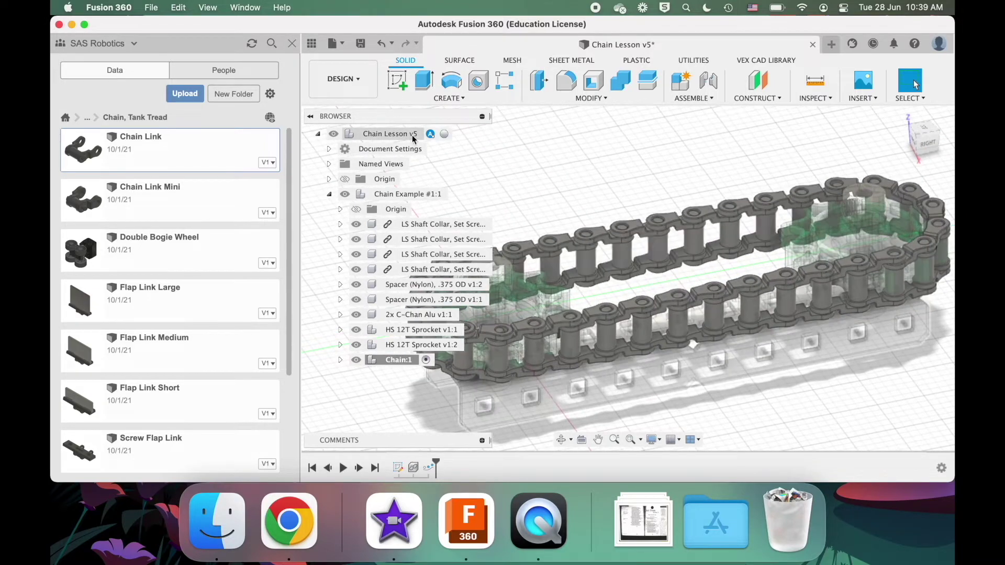
pyautogui.doubleClick(393, 134)
pyautogui.click(524, 186)
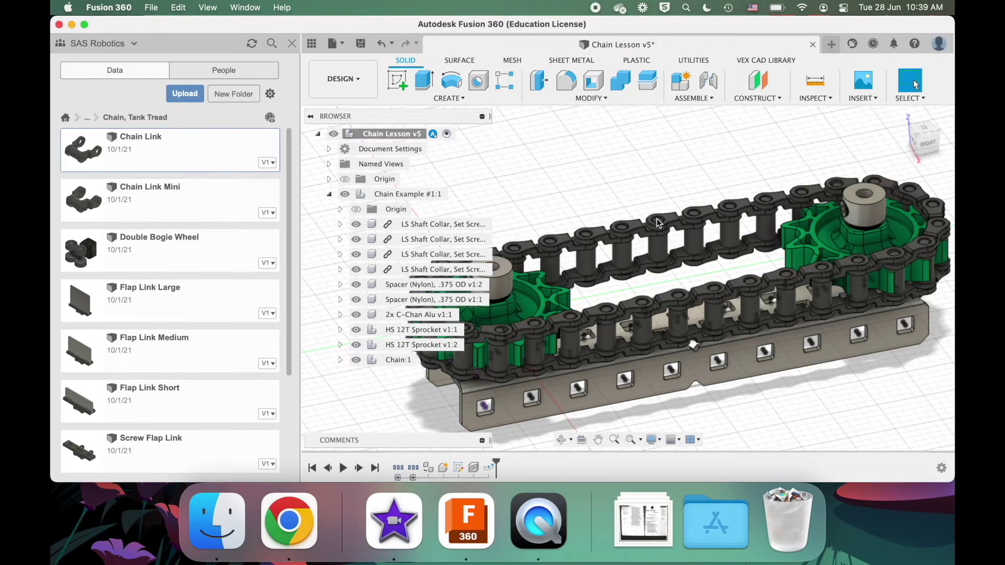
# Step: Inspect the finished chain from several angles, checking how the links fit together and sit on the teeth of both sprockets
pyautogui.keyDown('shift'); pyautogui.scroll(-10, 698, 227); pyautogui.keyUp('shift')
pyautogui.scroll(-3, 700, 232)
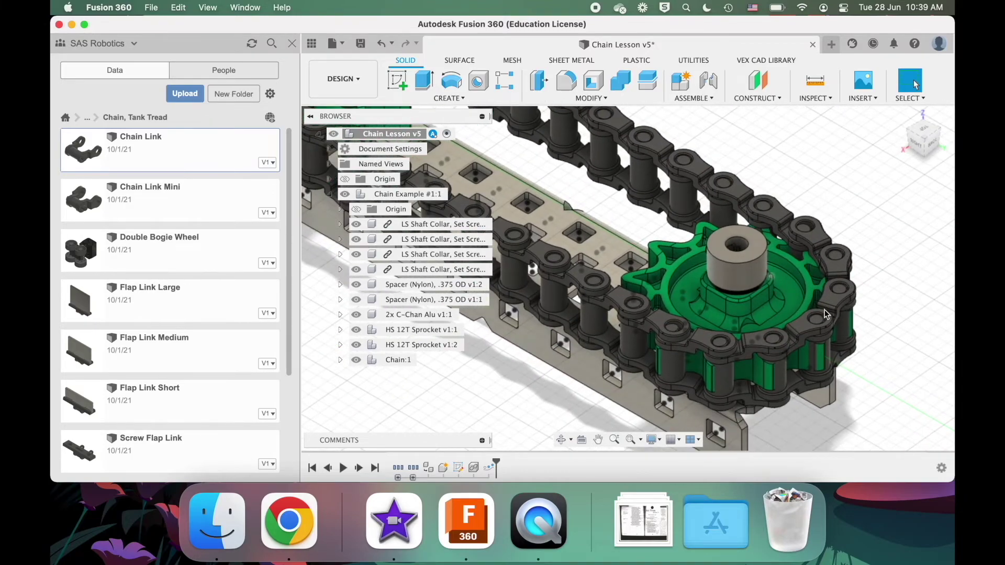
pyautogui.keyDown('shift'); pyautogui.scroll(-10, 843, 325); pyautogui.keyUp('shift')
pyautogui.keyDown('shift'); pyautogui.scroll(-10, 774, 345); pyautogui.keyUp('shift')
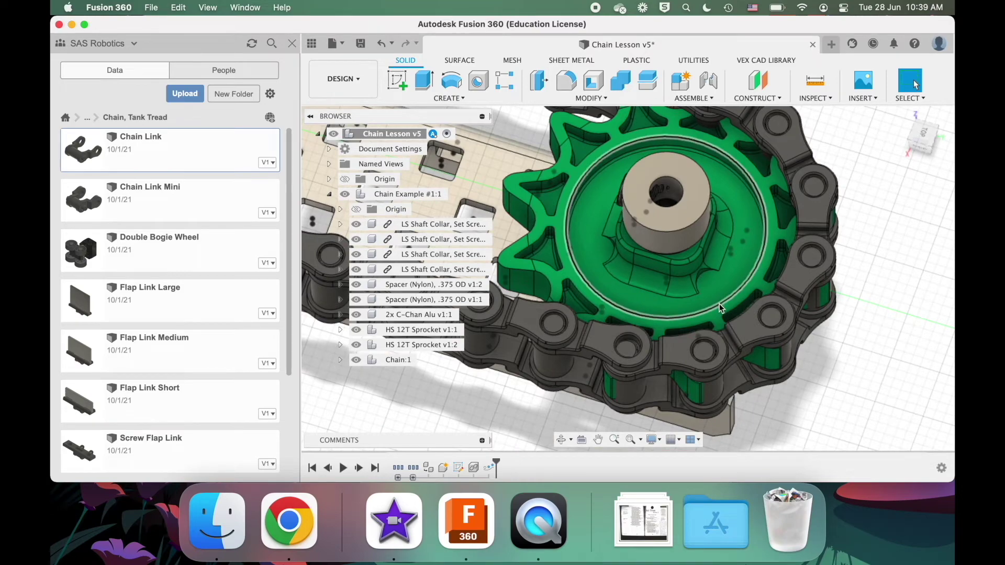
pyautogui.keyDown('shift'); pyautogui.scroll(10, 721, 374); pyautogui.keyUp('shift')
pyautogui.keyDown('shift'); pyautogui.scroll(-10, 682, 391); pyautogui.keyUp('shift')
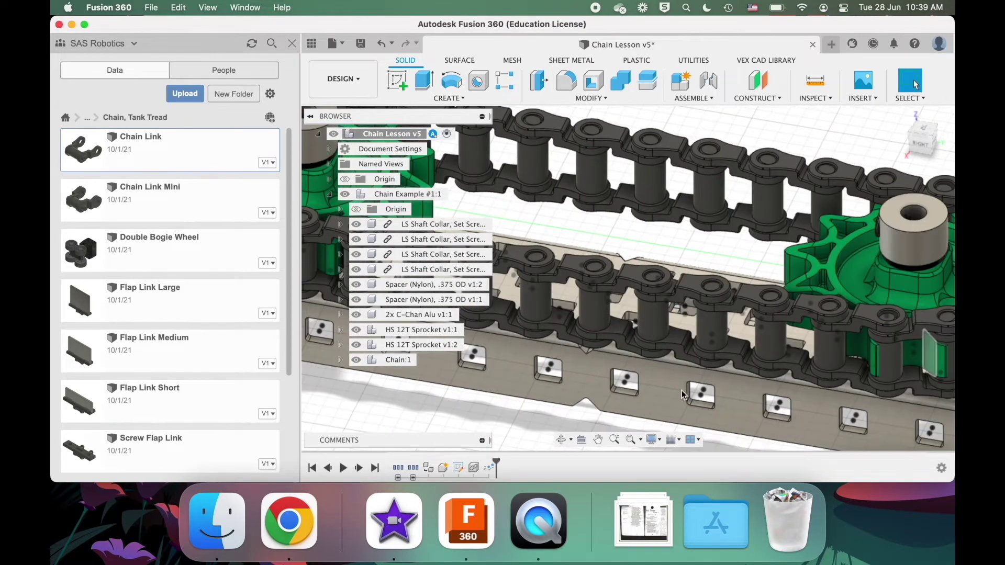
pyautogui.keyDown('shift'); pyautogui.scroll(-10, 674, 367); pyautogui.keyUp('shift')
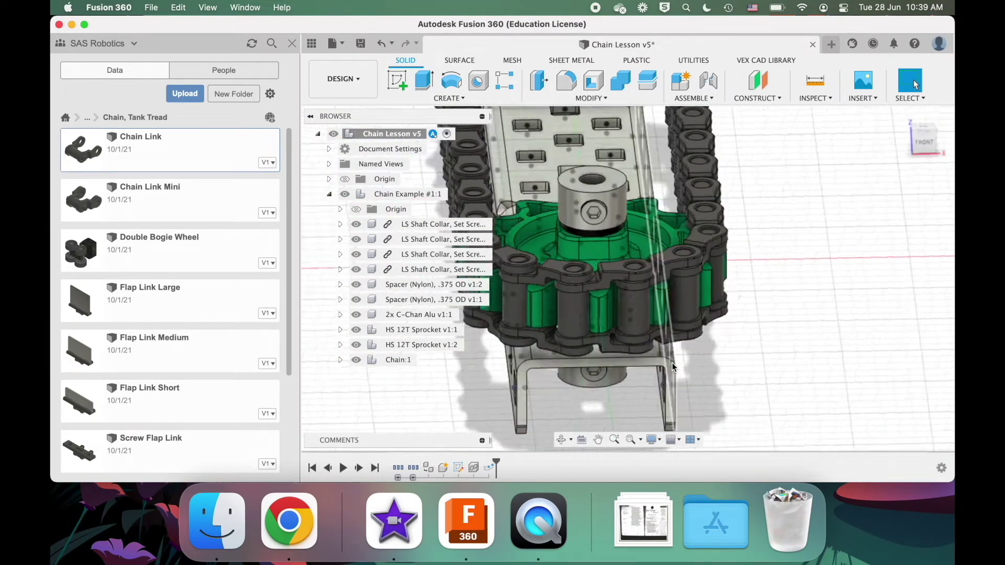
pyautogui.keyDown('shift'); pyautogui.scroll(10, 672, 362); pyautogui.keyUp('shift')
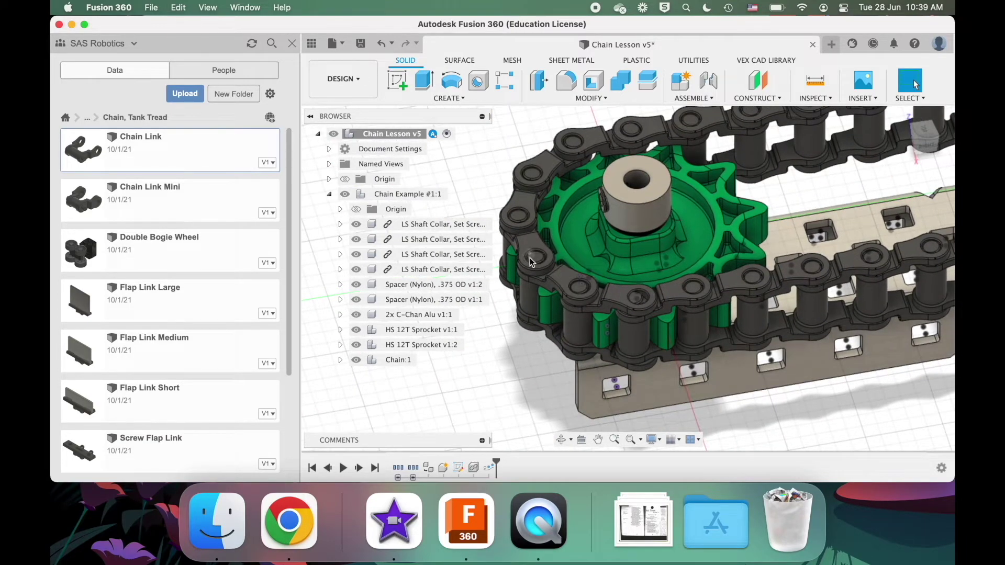
pyautogui.scroll(10, 530, 261)
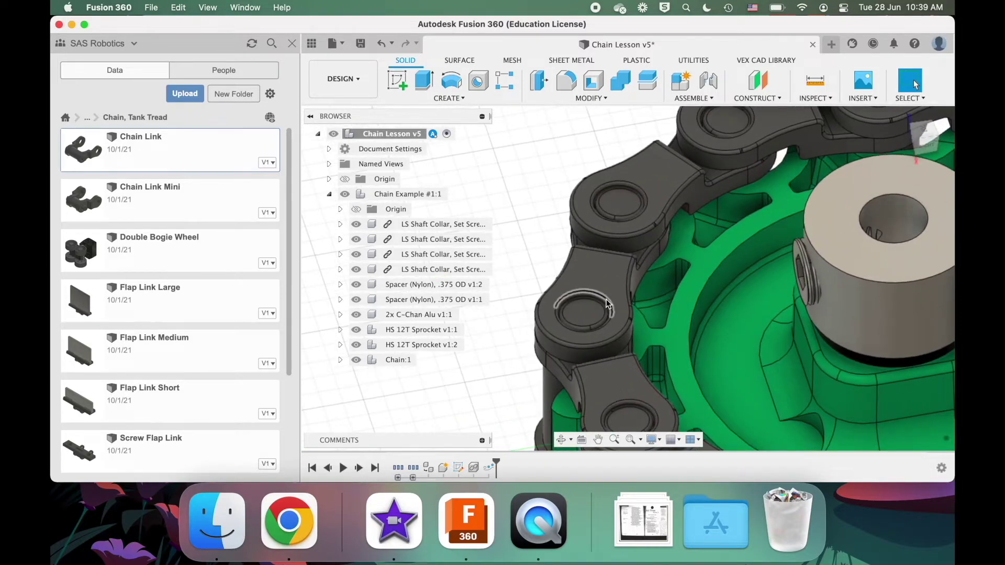
pyautogui.keyDown('shift'); pyautogui.scroll(-5, 607, 303); pyautogui.keyUp('shift')
pyautogui.scroll(-10, 820, 240)
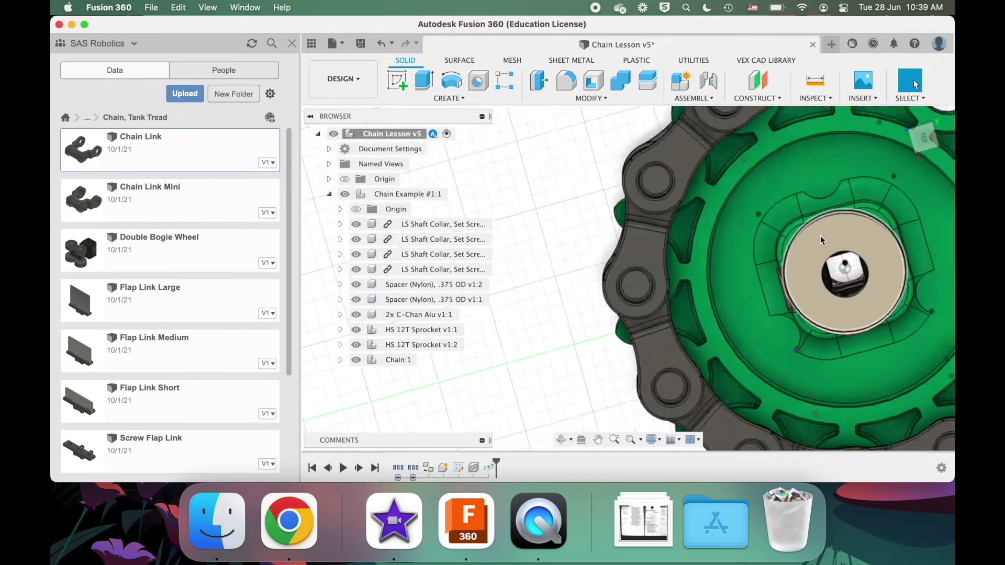
pyautogui.scroll(-3, 820, 240)
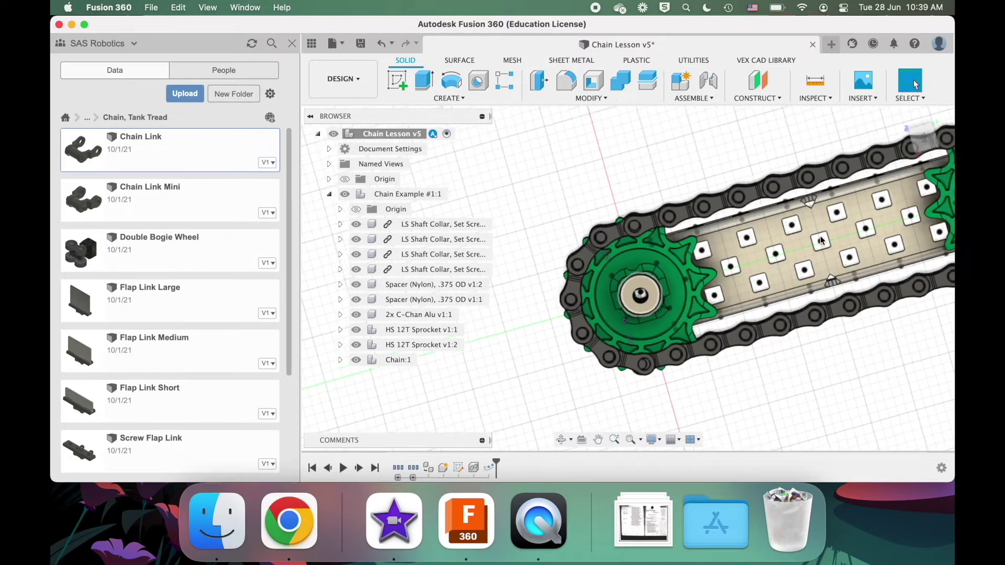
# Step: Examine the completed chain drive from above and from the side, checking the link spacing along both straight runs and around each sprocket
pyautogui.hscroll(5, 820, 239)
pyautogui.keyDown('shift'); pyautogui.scroll(-5, 820, 240); pyautogui.keyUp('shift')
pyautogui.keyDown('shift'); pyautogui.scroll(8, 821, 240); pyautogui.keyUp('shift')
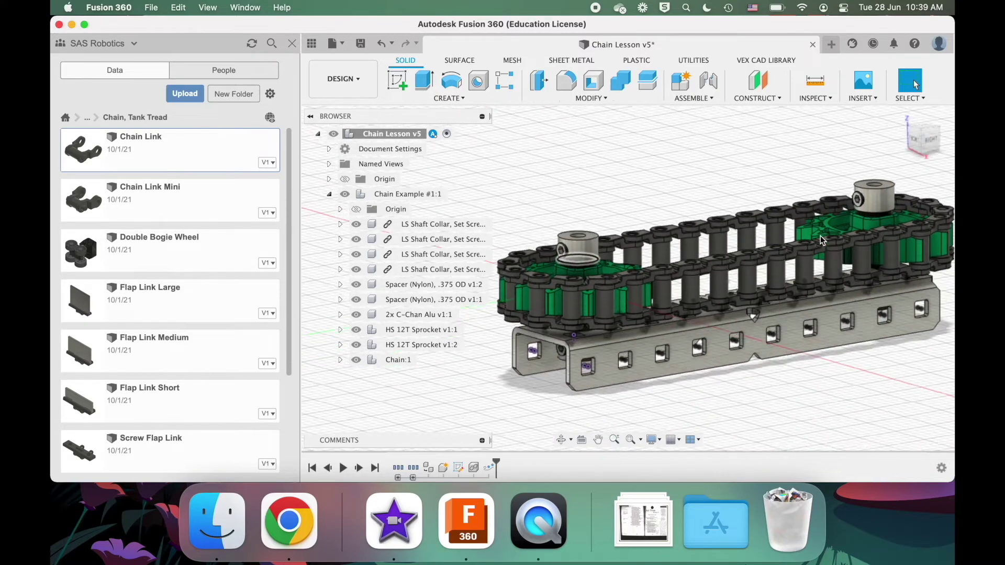
pyautogui.keyDown('shift'); pyautogui.hscroll(-1, 821, 239); pyautogui.keyUp('shift')
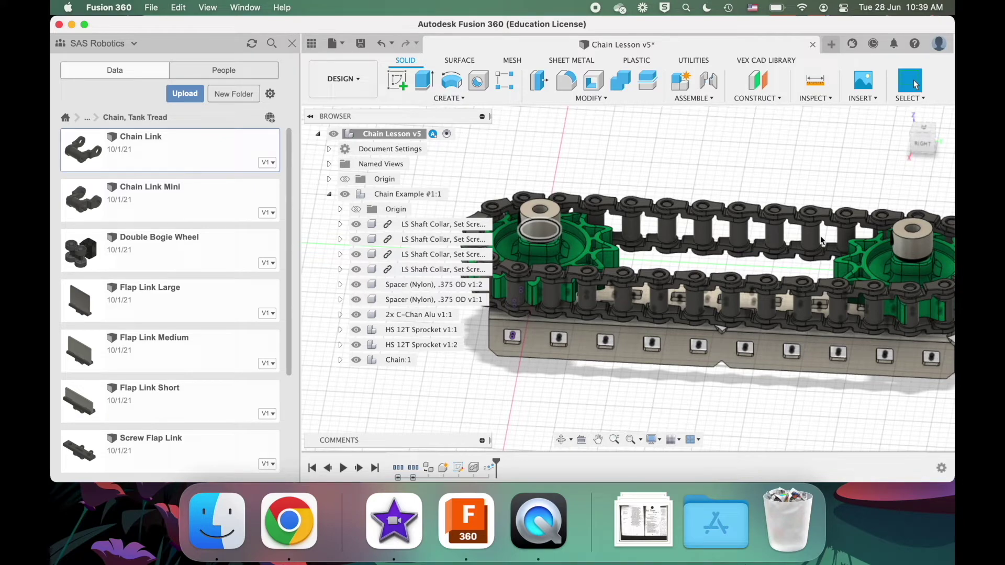
pyautogui.scroll(4, 821, 240)
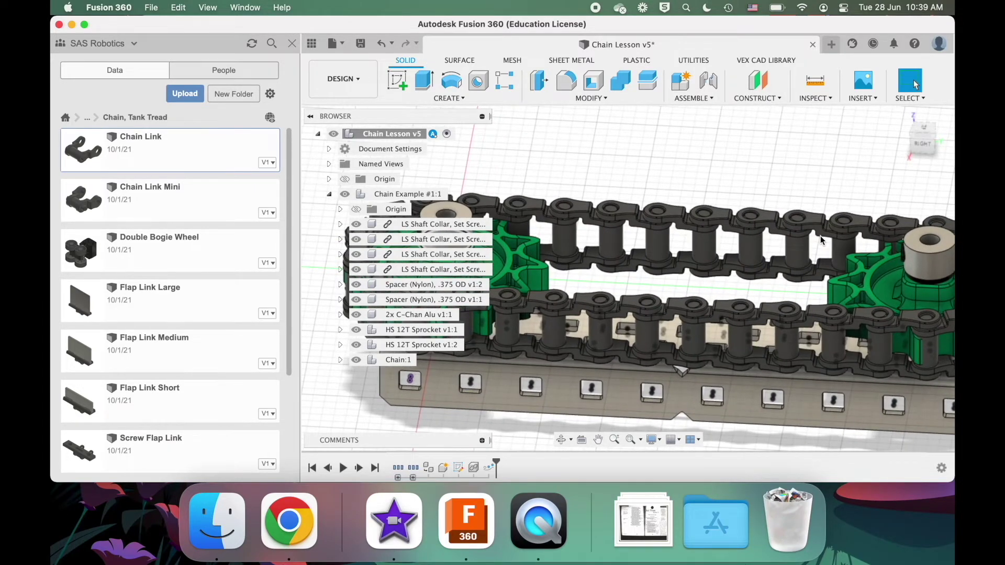
pyautogui.hscroll(3, 820, 239)
pyautogui.scroll(-5, 820, 240)
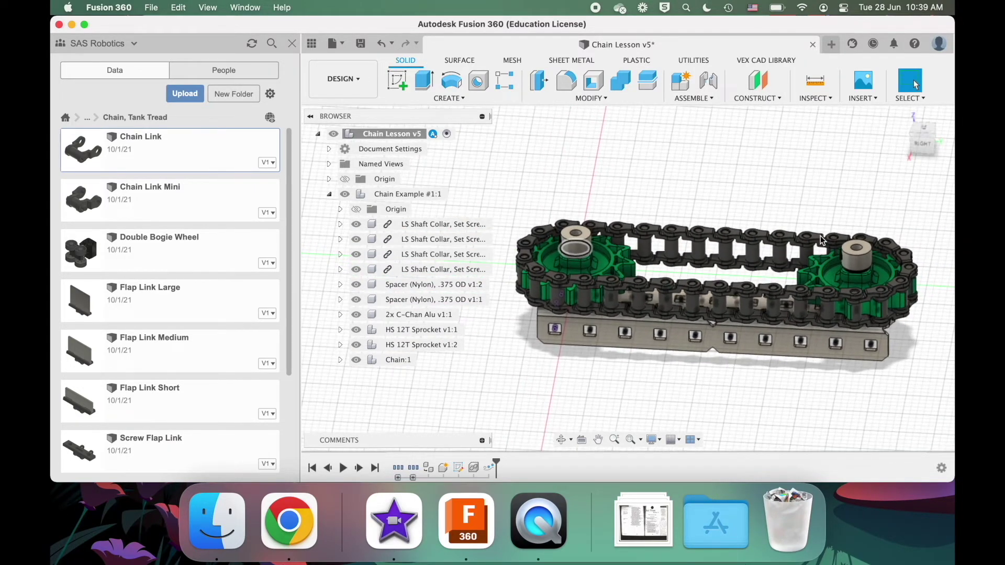
pyautogui.keyDown('shift'); pyautogui.hscroll(-5, 707, 285); pyautogui.keyUp('shift')
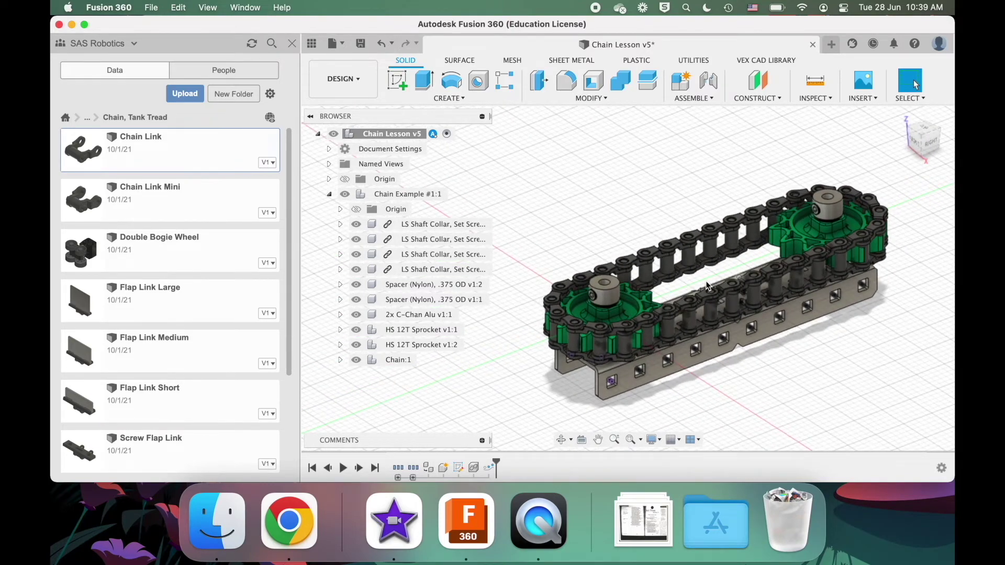
pyautogui.scroll(3, 706, 285)
pyautogui.hscroll(-2, 706, 285)
pyautogui.scroll(-2, 706, 286)
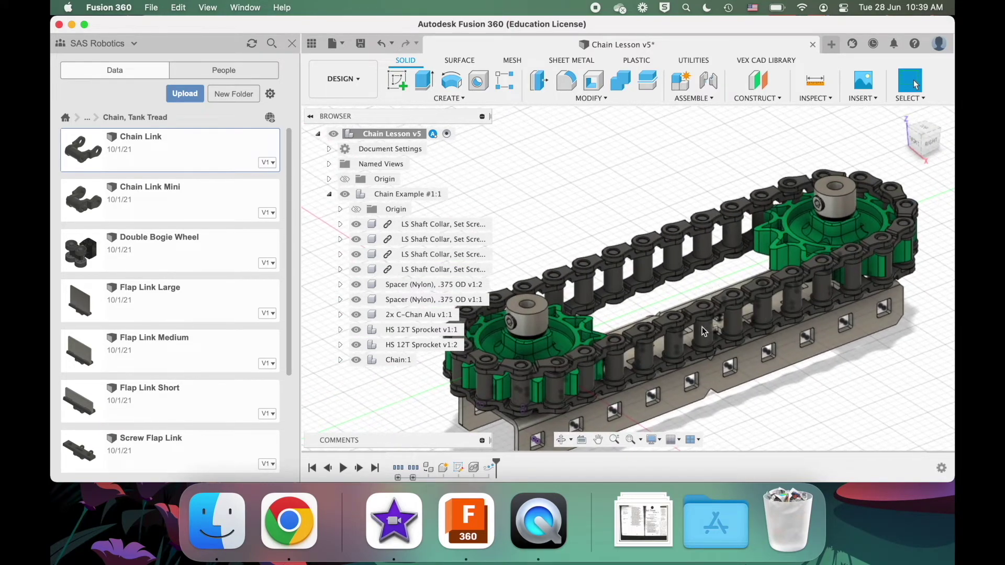
pyautogui.keyDown('shift'); pyautogui.scroll(8, 801, 278); pyautogui.keyUp('shift')
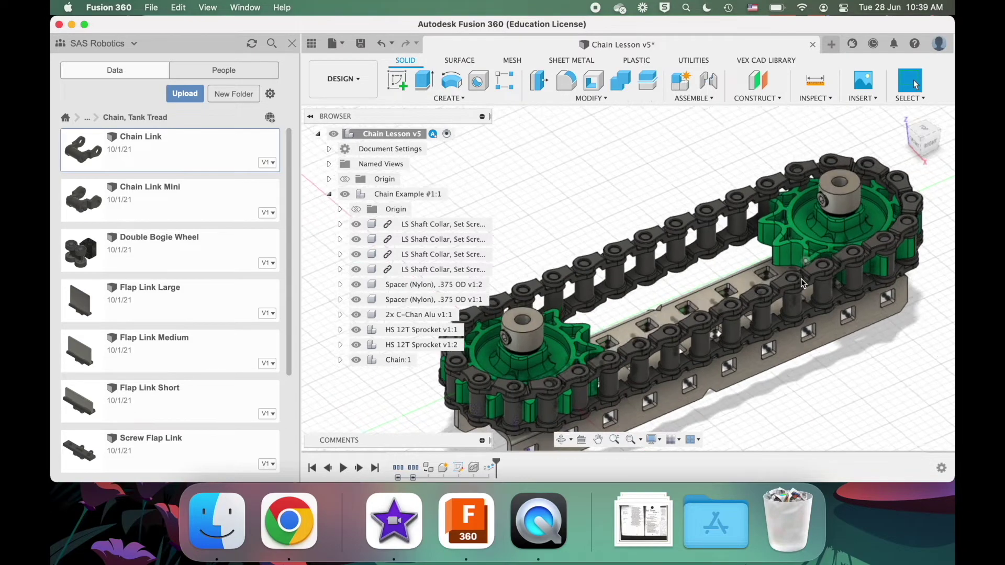
pyautogui.scroll(-6, 800, 282)
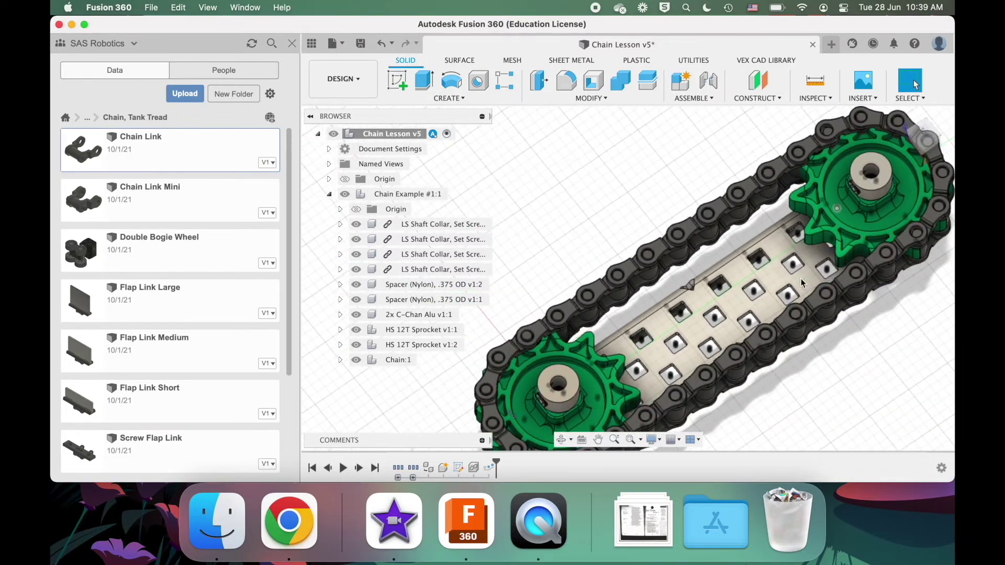
pyautogui.keyDown('shift'); pyautogui.scroll(-6, 800, 279); pyautogui.keyUp('shift')
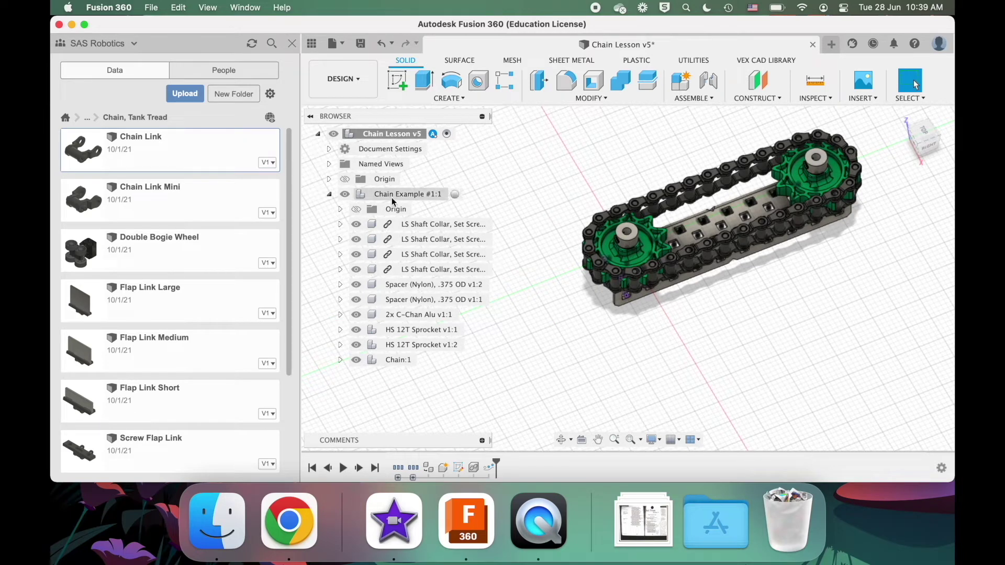
# Step: Collapse Chain Example #1 and create an active internal standard component named Chain Example #2 under the top-level assembly
pyautogui.click(442, 195)
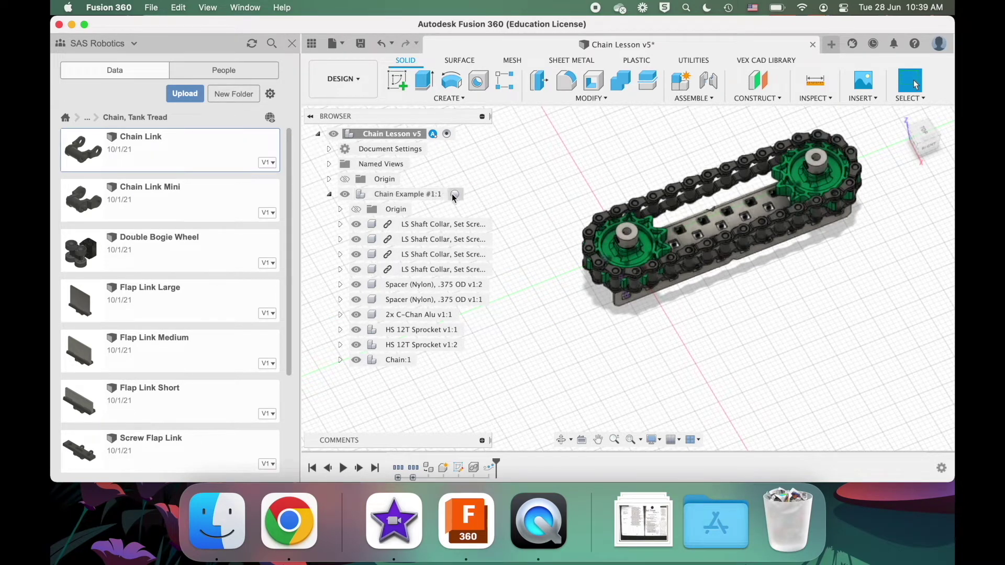
pyautogui.click(329, 194)
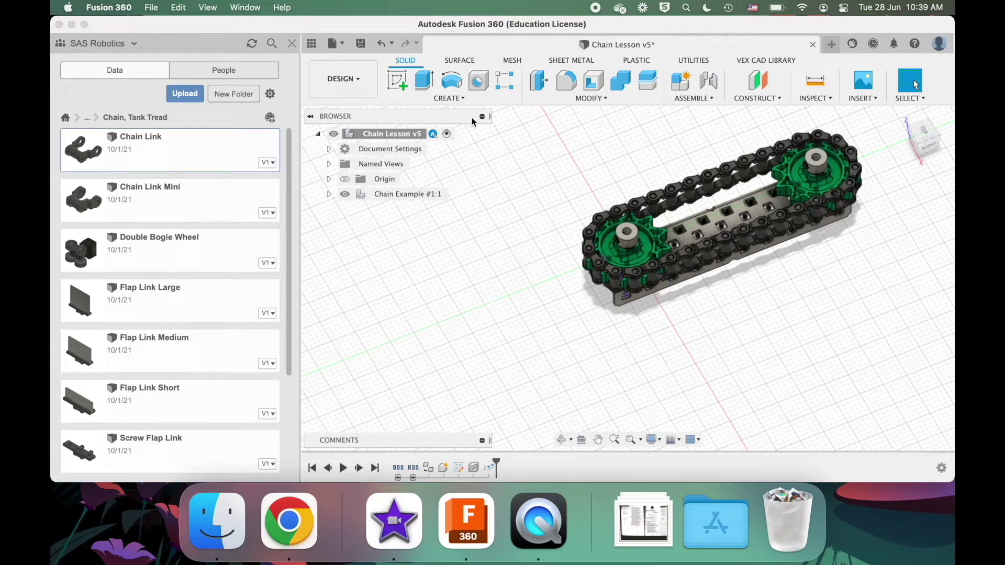
pyautogui.click(457, 97)
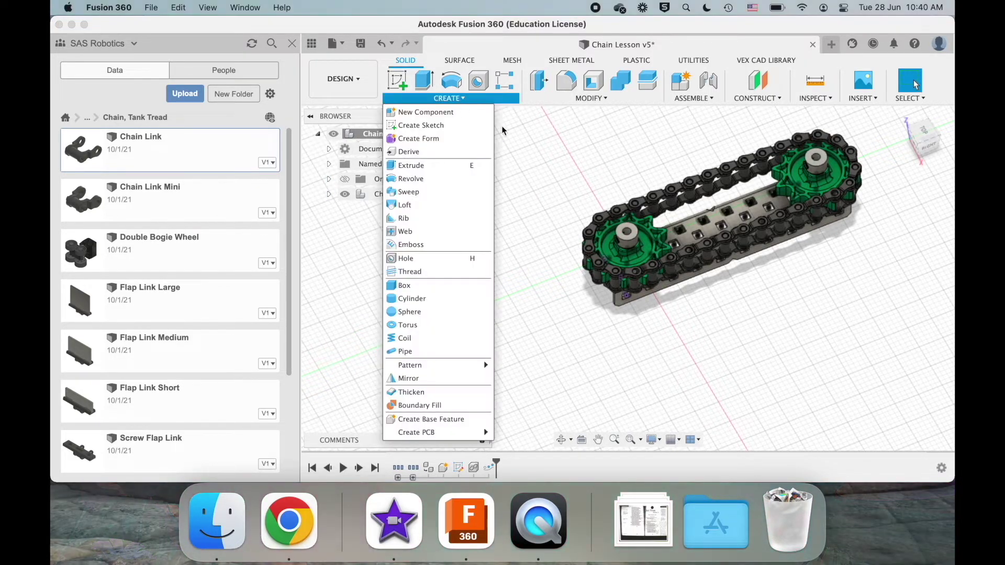
pyautogui.click(439, 113)
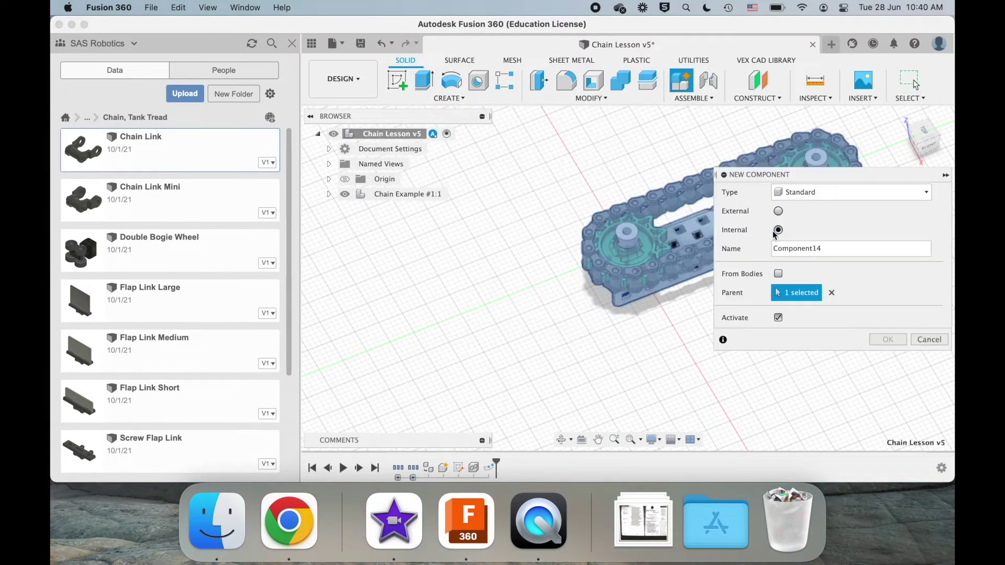
pyautogui.doubleClick(826, 246)
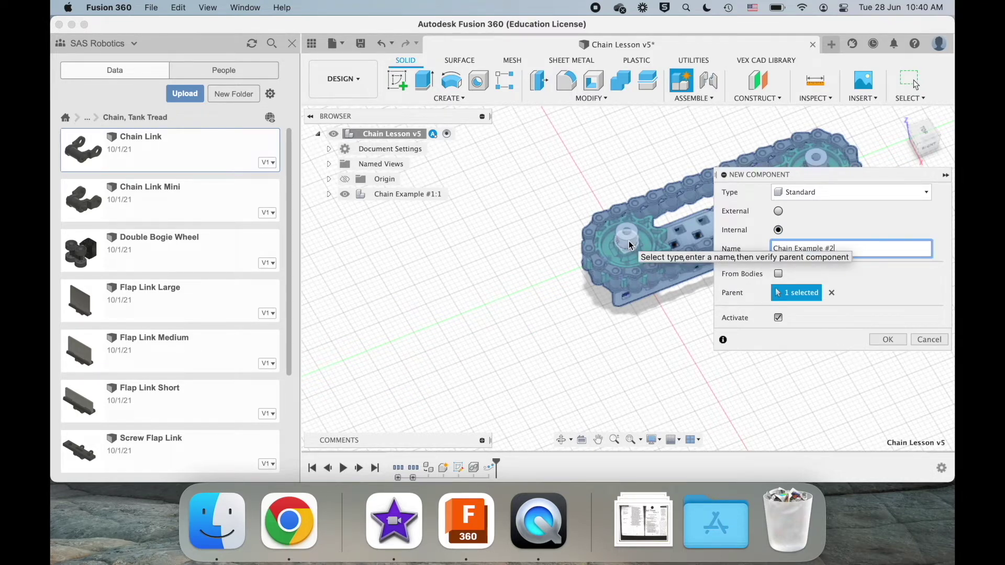
pyautogui.click(888, 340)
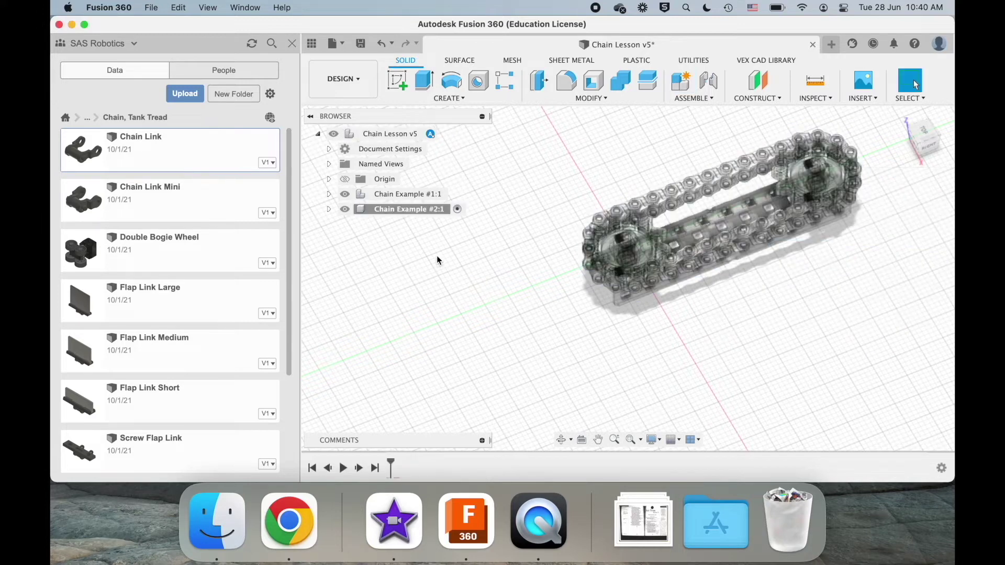
# Step: Copy the four shaft collars, two spacers, C-channel and first HS 12T Sprocket from Chain Example #1 into Chain Example #2
pyautogui.click(329, 195)
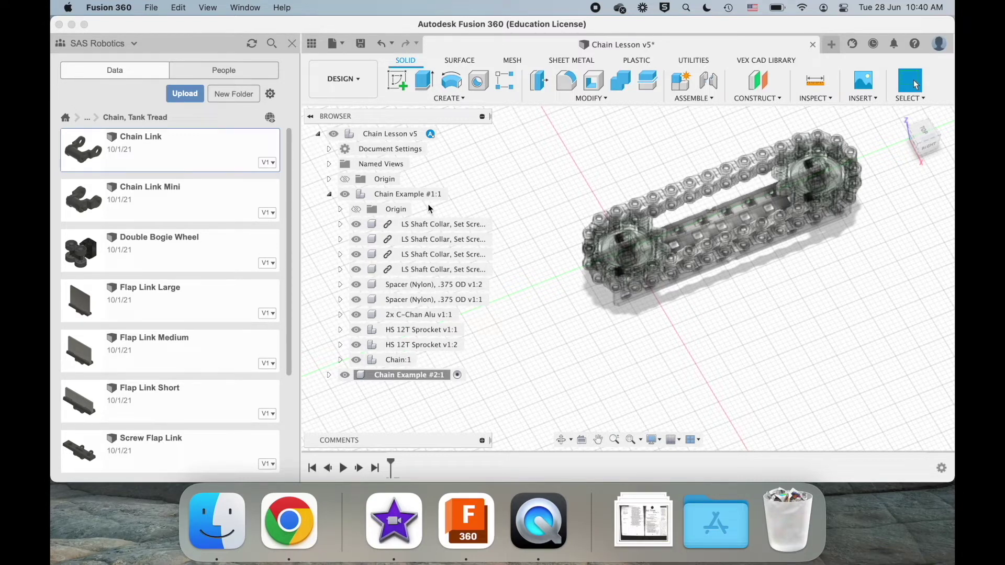
pyautogui.click(411, 329)
pyautogui.keyDown('shift'); pyautogui.click(408, 224); pyautogui.keyUp('shift')
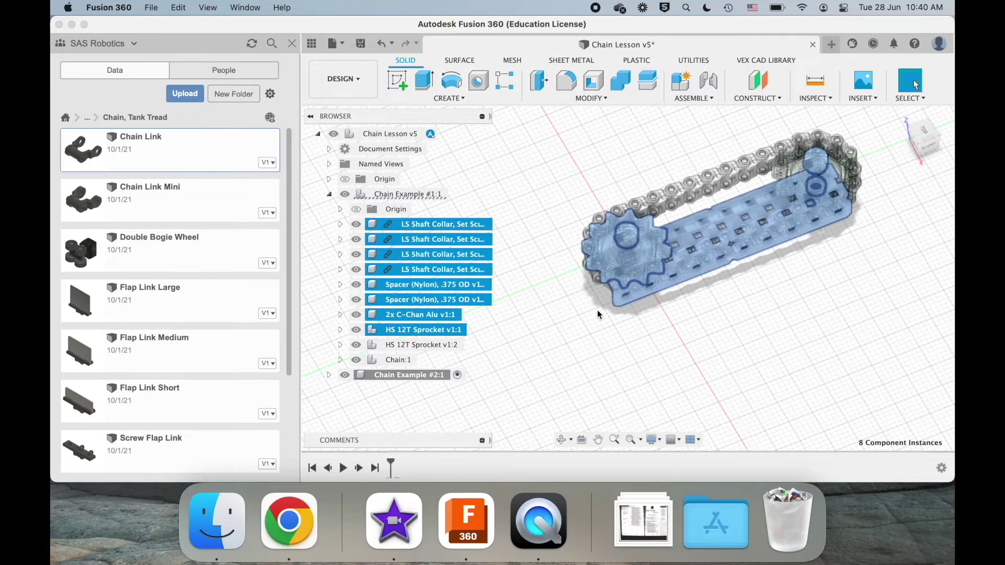
pyautogui.press('super+v')
pyautogui.moveTo(647, 209); pyautogui.dragTo(582, 204, button='middle')
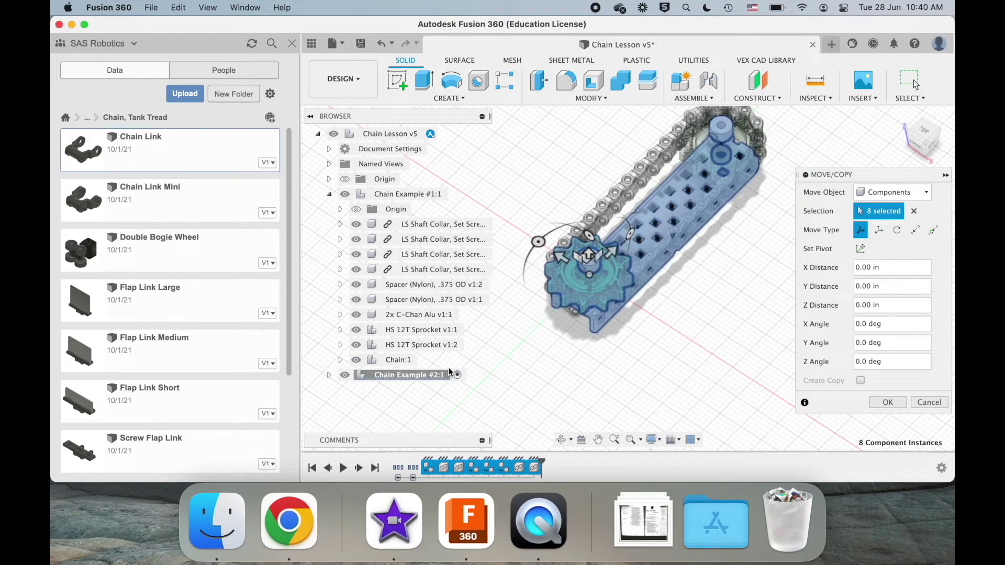
# Step: Move the eight pasted parts -3.00 in along Z, clear of the original drive, and collapse Chain Example #1
pyautogui.moveTo(561, 257); pyautogui.dragTo(700, 324)
pyautogui.keyDown('shift'); pyautogui.moveTo(700, 323); pyautogui.dragTo(688, 345, button='middle'); pyautogui.keyUp('shift')
pyautogui.hscroll(-3, 689, 346)
pyautogui.hscroll(4, 689, 346)
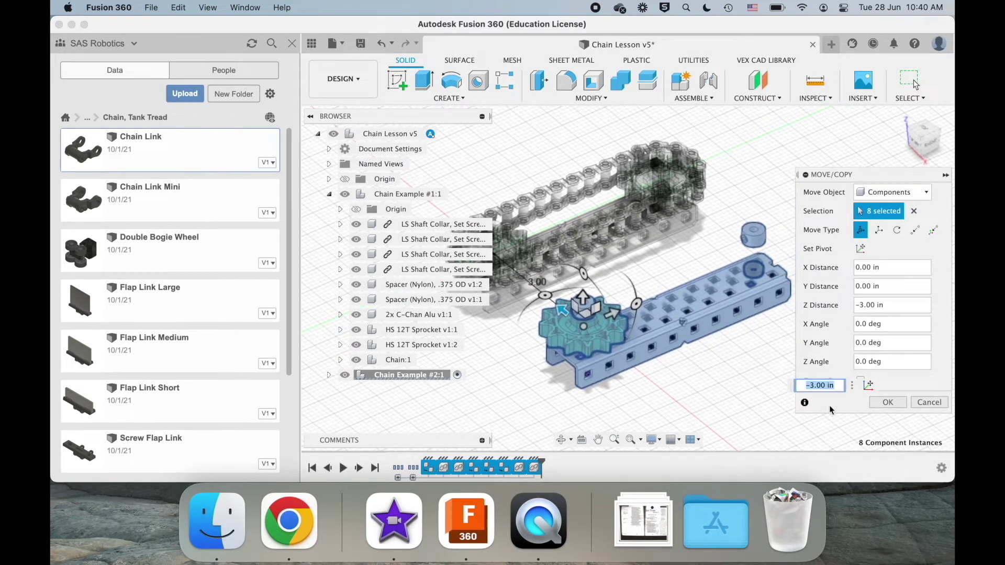
pyautogui.click(896, 405)
pyautogui.click(329, 195)
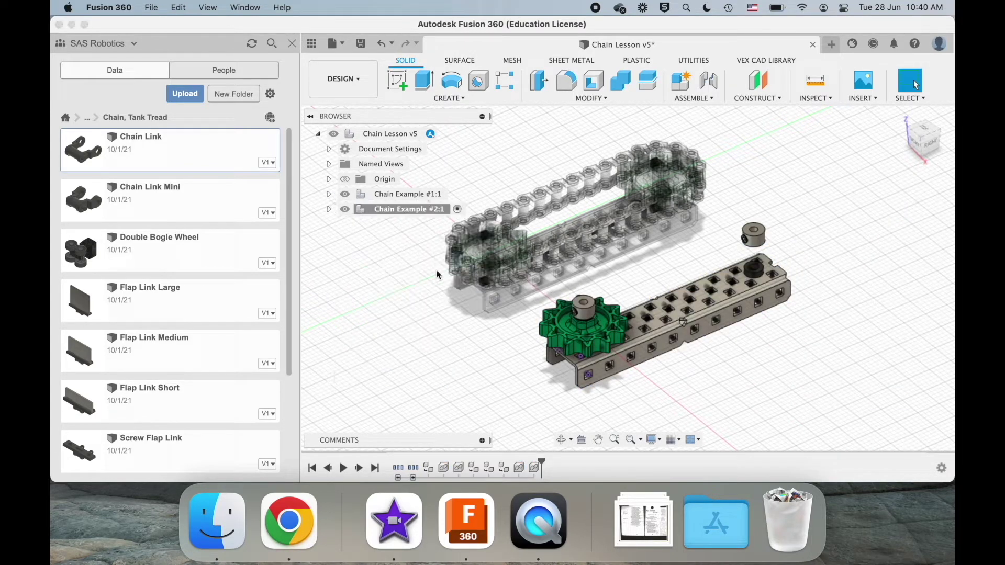
# Step: Open the Sprockets folder within Motion in the VEX EDR Parts V3 Library
pyautogui.scroll(-1, 615, 441)
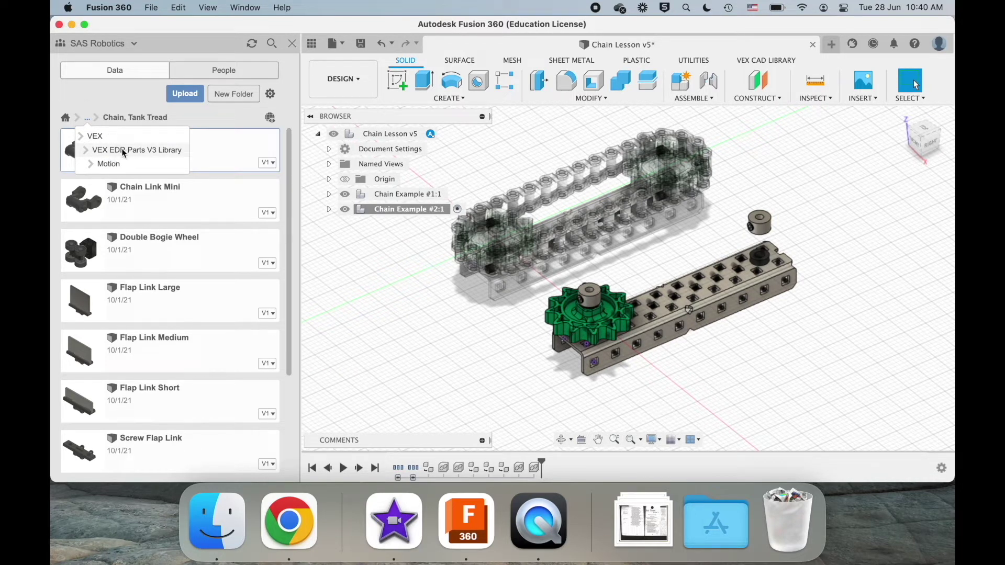
pyautogui.click(123, 150)
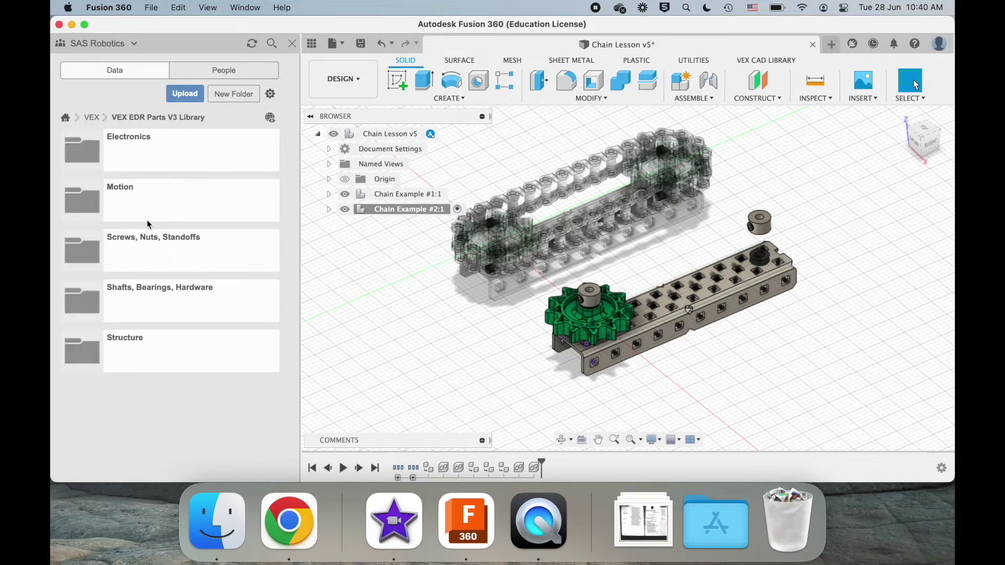
pyautogui.click(140, 192)
pyautogui.scroll(-3, 164, 400)
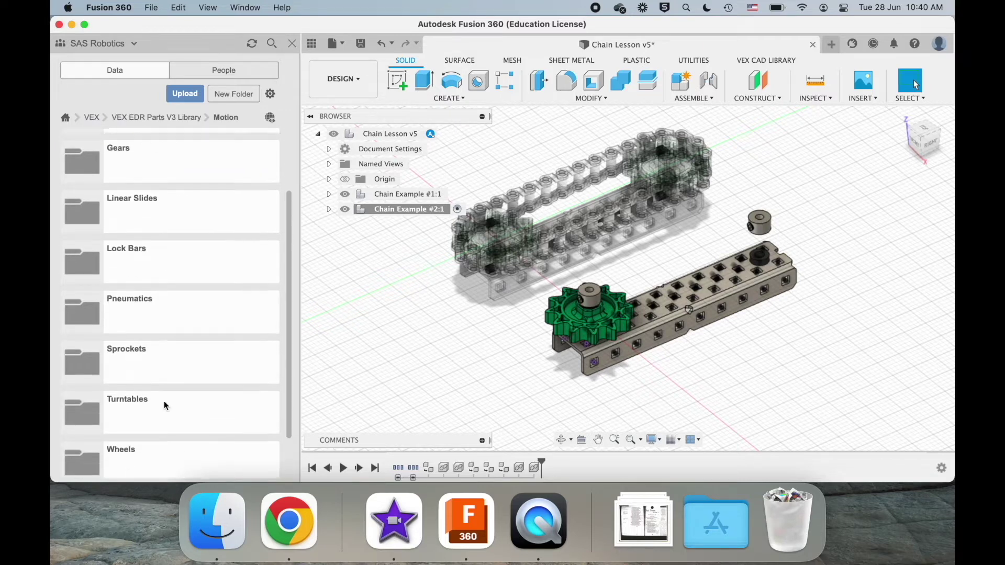
pyautogui.click(160, 362)
pyautogui.scroll(-3, 114, 293)
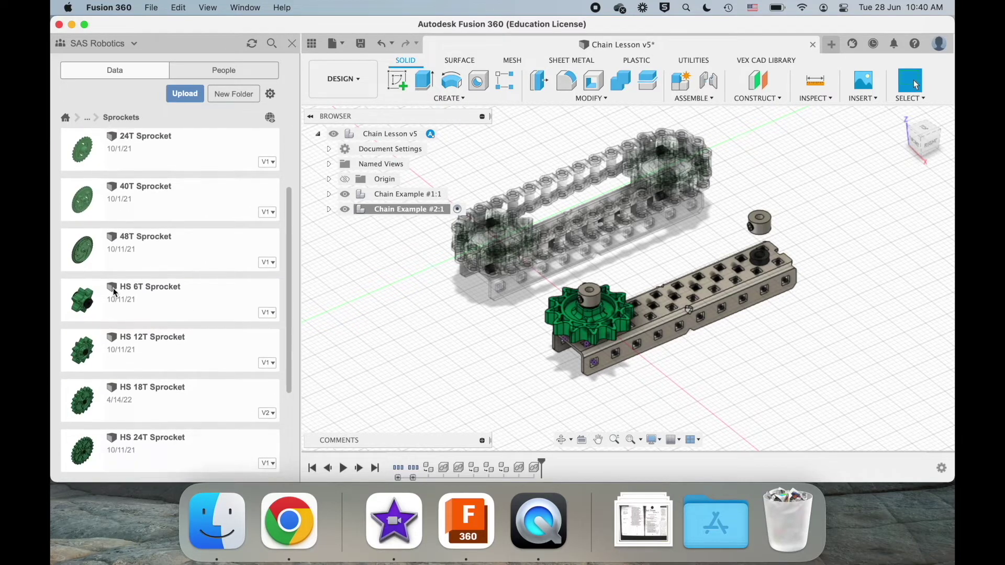
# Step: Find the HS 6T Sprocket in the Sprockets folder and insert it into the current design
pyautogui.scroll(-3, 115, 292)
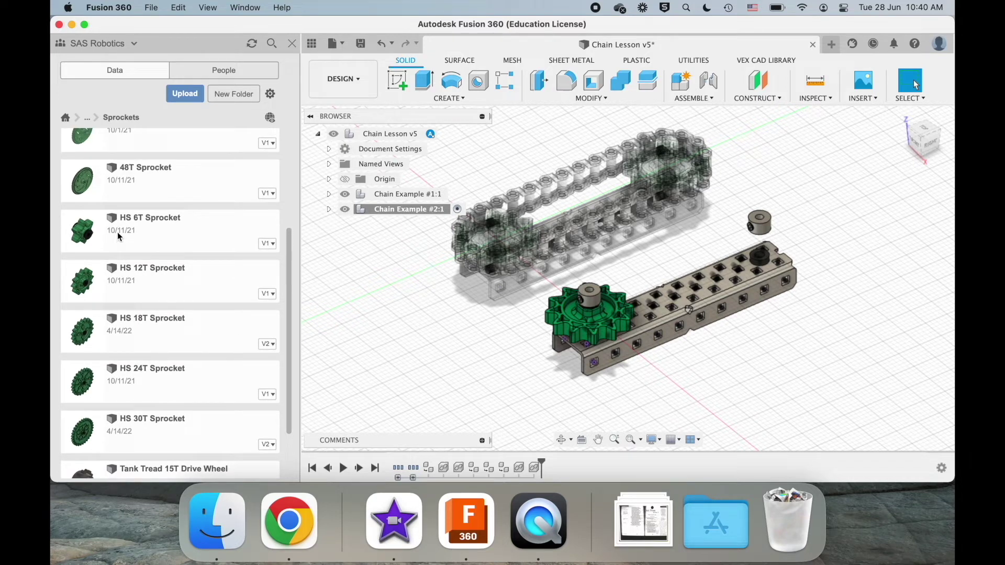
pyautogui.click(120, 236)
pyautogui.scroll(7, 117, 237)
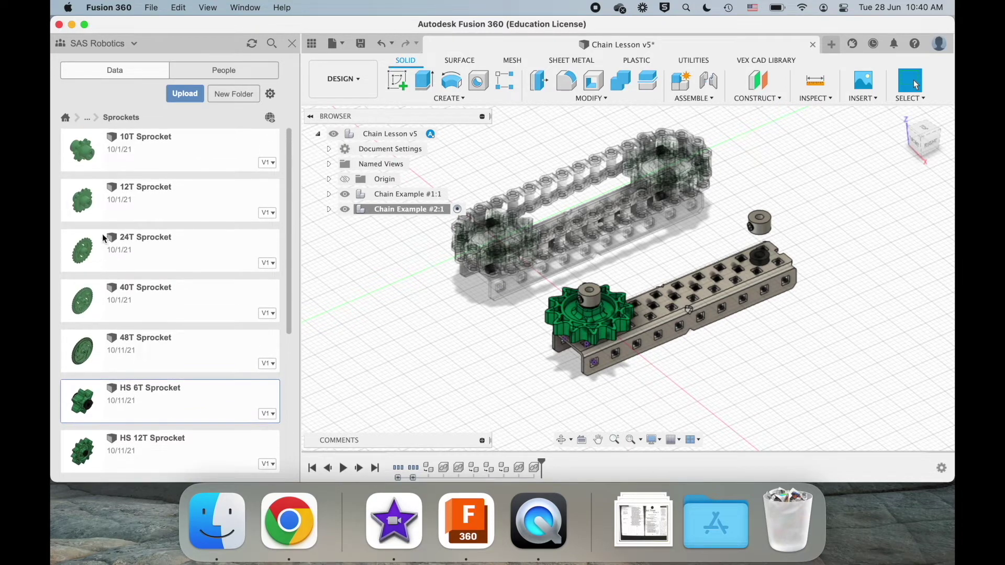
pyautogui.scroll(-6, 157, 273)
pyautogui.rightClick(80, 253)
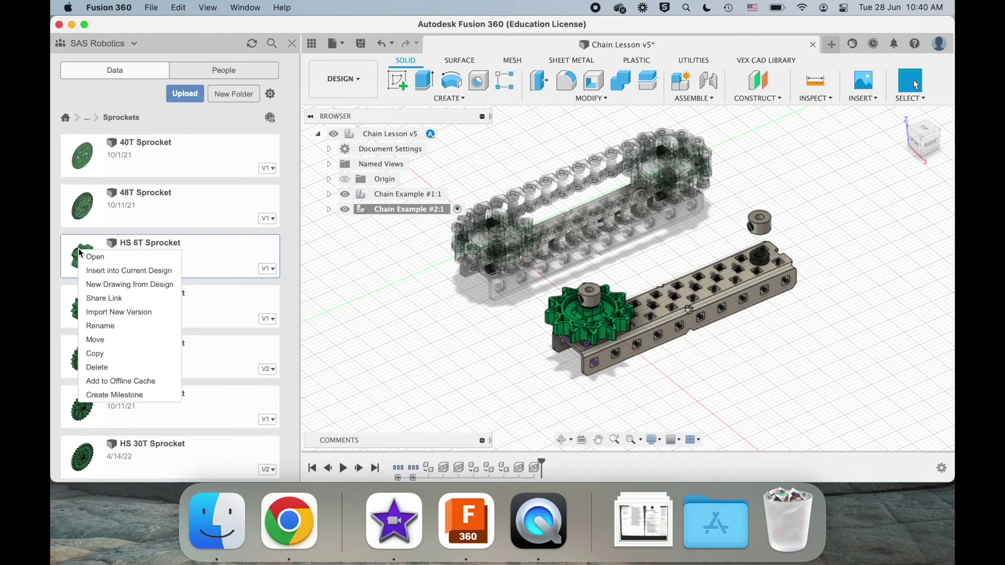
pyautogui.click(104, 270)
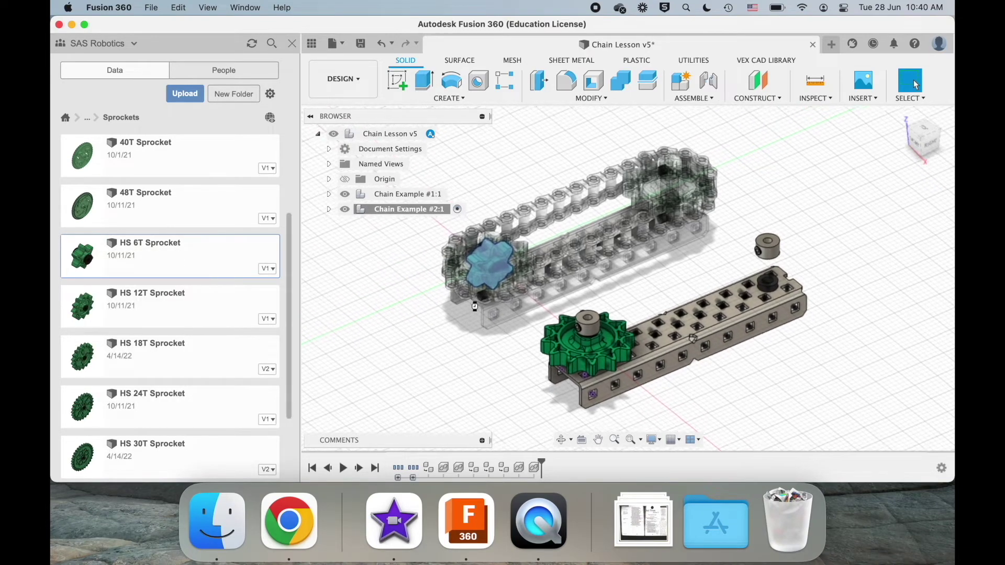
# Step: Rotate the HS 6T Sprocket about Y to lie flat and move it point to point from its lower hub edge onto the bare spacer
pyautogui.moveTo(511, 285); pyautogui.dragTo(663, 271)
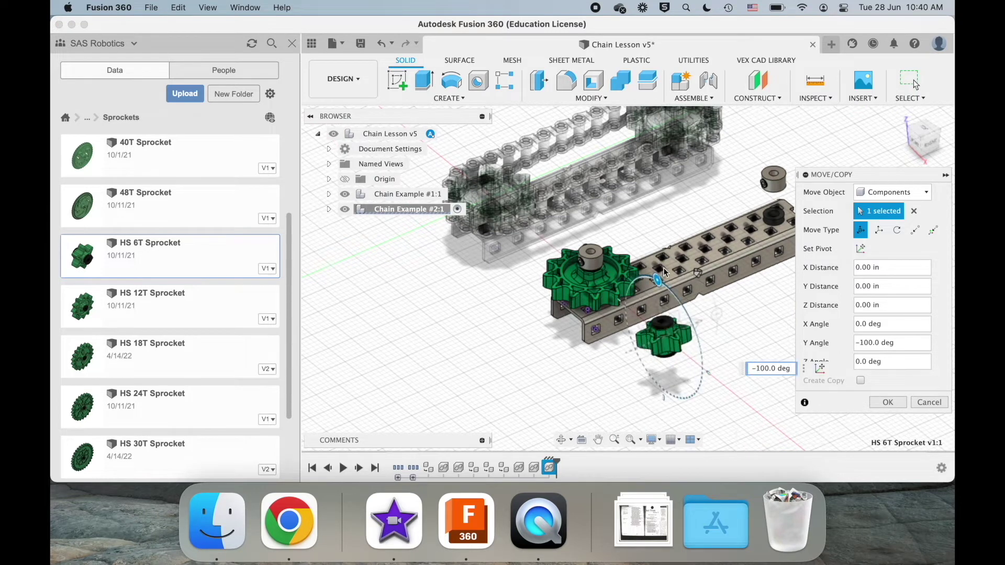
pyautogui.click(919, 232)
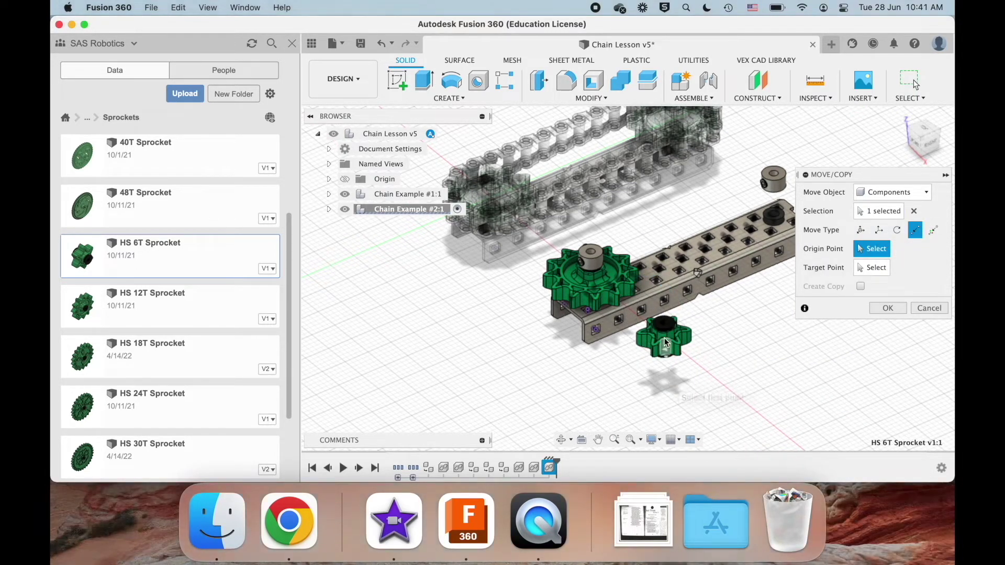
pyautogui.click(666, 358)
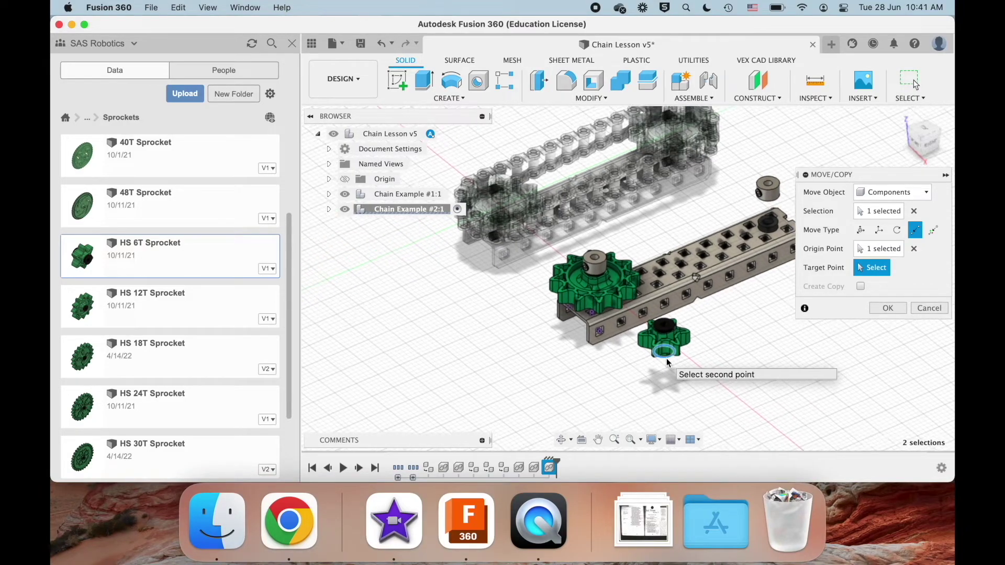
pyautogui.scroll(5, 666, 358)
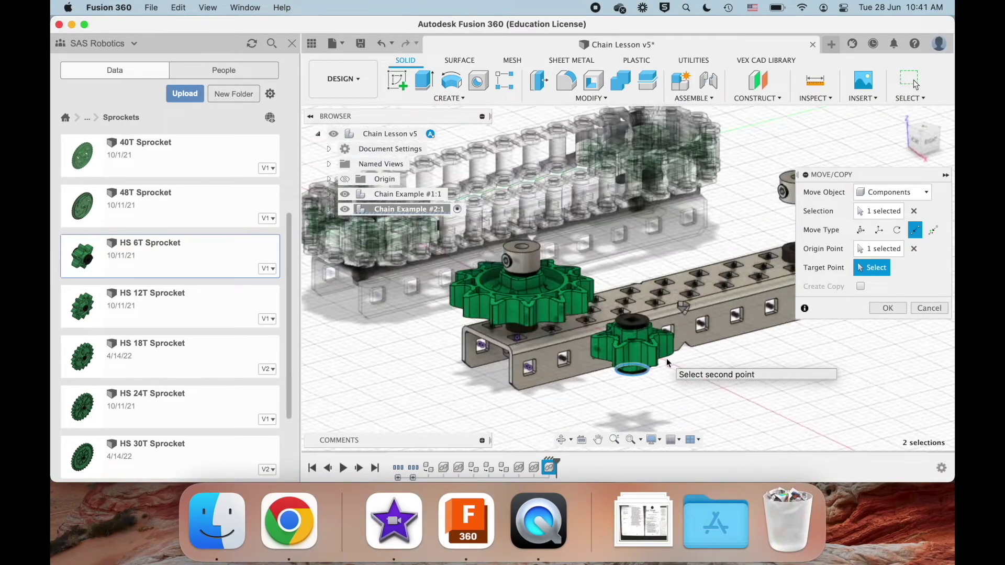
pyautogui.keyDown('shift'); pyautogui.scroll(-5, 667, 362); pyautogui.keyUp('shift')
pyautogui.keyDown('shift'); pyautogui.scroll(5, 667, 362); pyautogui.keyUp('shift')
pyautogui.scroll(4, 666, 362)
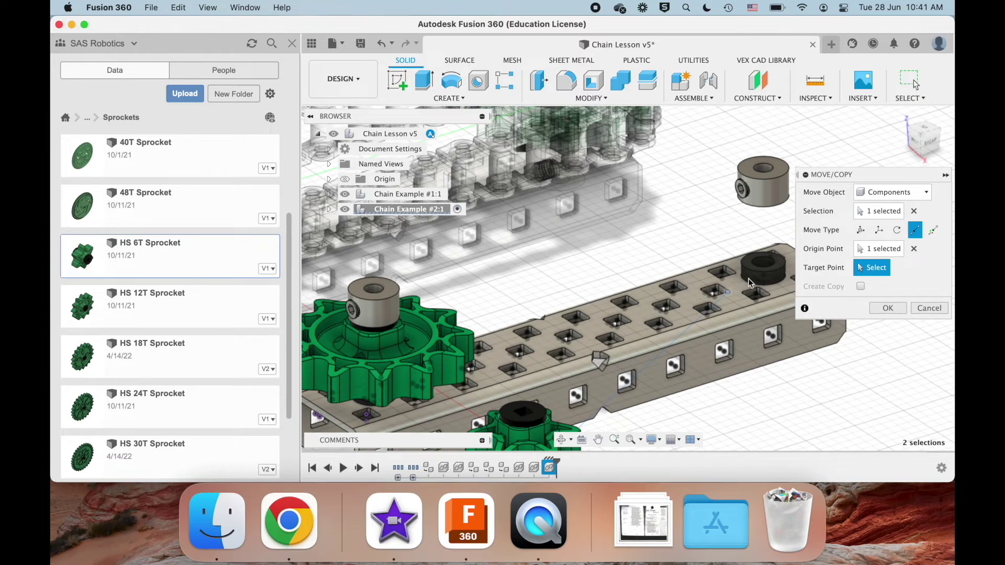
pyautogui.click(781, 268)
pyautogui.keyDown('shift'); pyautogui.moveTo(781, 269); pyautogui.dragTo(736, 298, button='middle'); pyautogui.keyUp('shift')
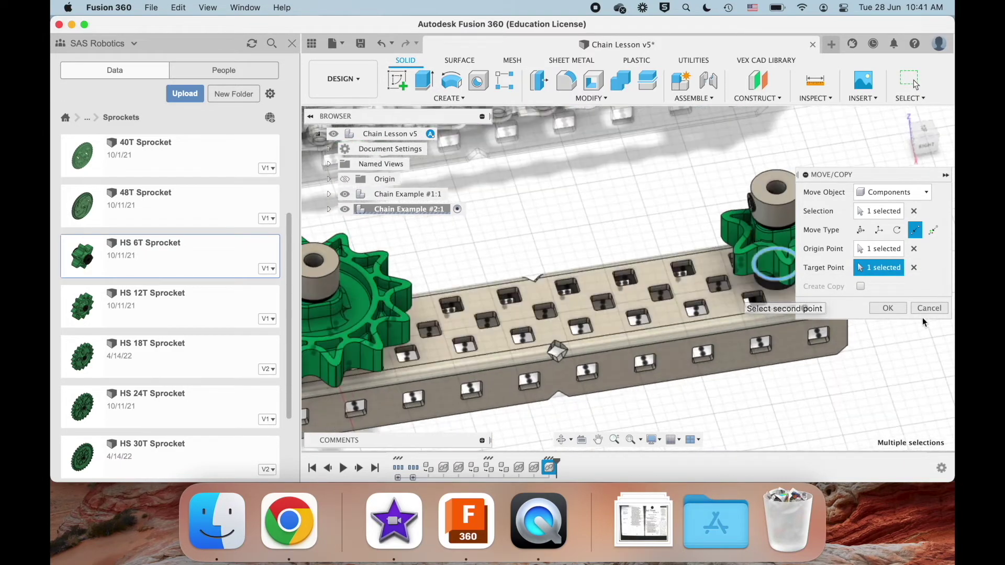
pyautogui.click(887, 308)
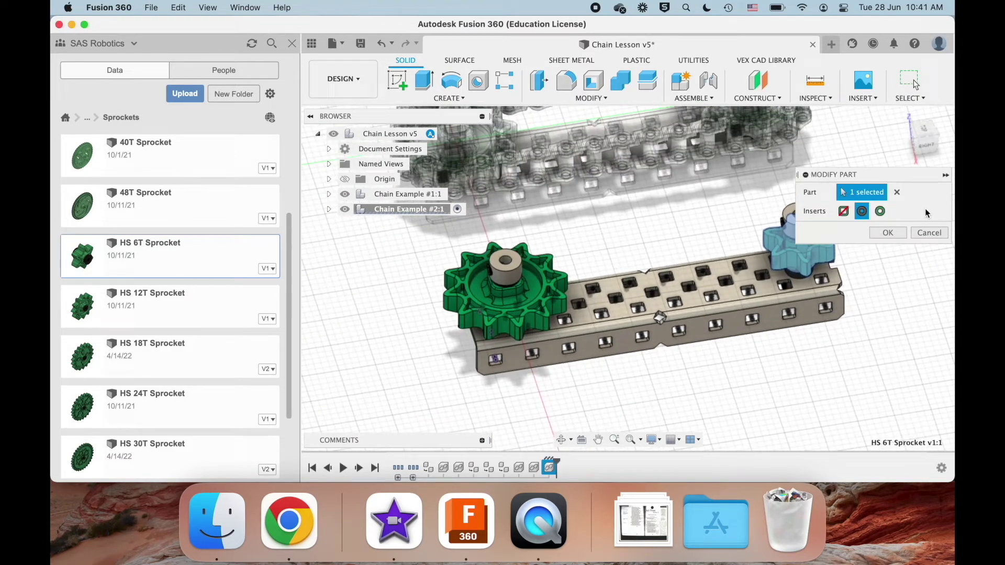
# Step: Apply the selected insert option to the HS 6T Sprocket to finish modifying the part
pyautogui.press('Return')
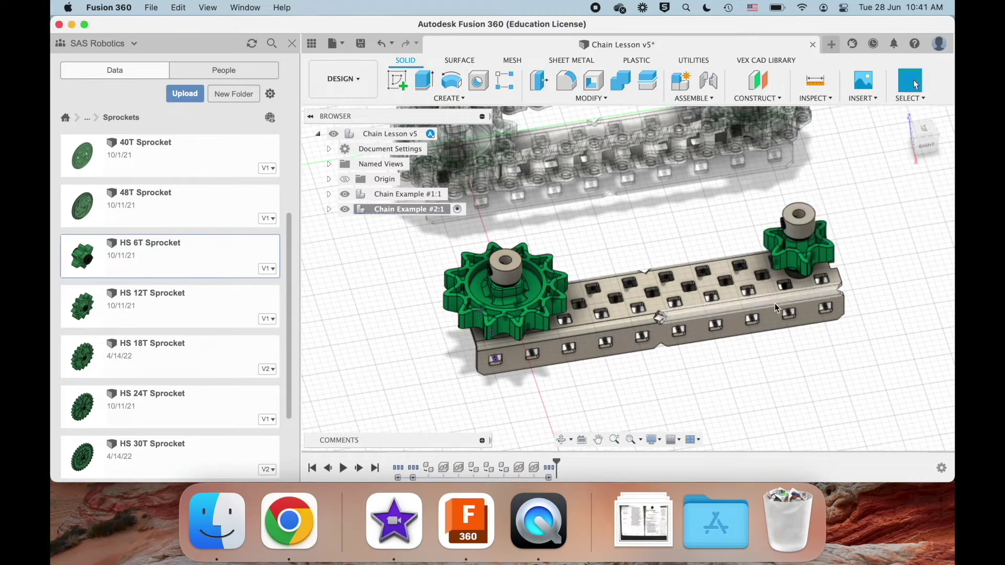
pyautogui.hscroll(-3, 776, 304)
pyautogui.keyDown('shift'); pyautogui.scroll(-5, 776, 304); pyautogui.keyUp('shift')
pyautogui.keyDown('shift'); pyautogui.scroll(2, 776, 305); pyautogui.keyUp('shift')
pyautogui.keyDown('shift'); pyautogui.scroll(6, 776, 305); pyautogui.keyUp('shift')
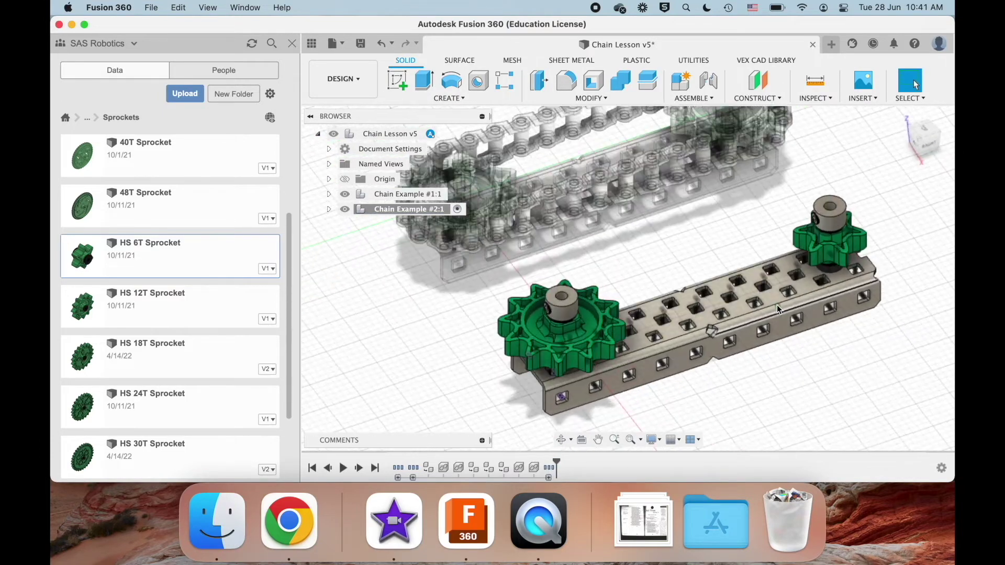
# Step: Create and activate an internal standard component named Chain with Chain Example #2 as its parent
pyautogui.click(329, 209)
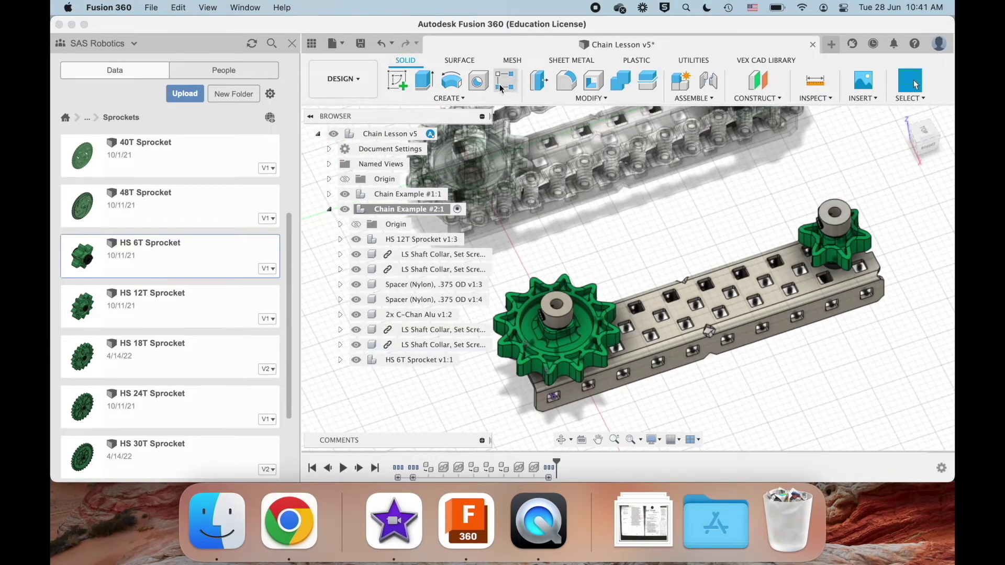
pyautogui.click(440, 99)
pyautogui.click(428, 110)
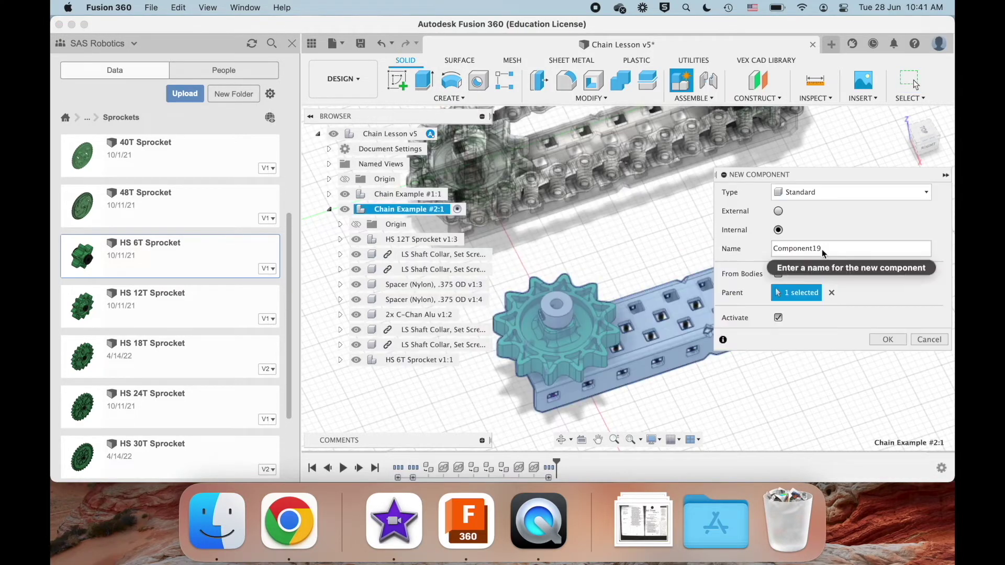
pyautogui.doubleClick(821, 249)
pyautogui.write('Chain')
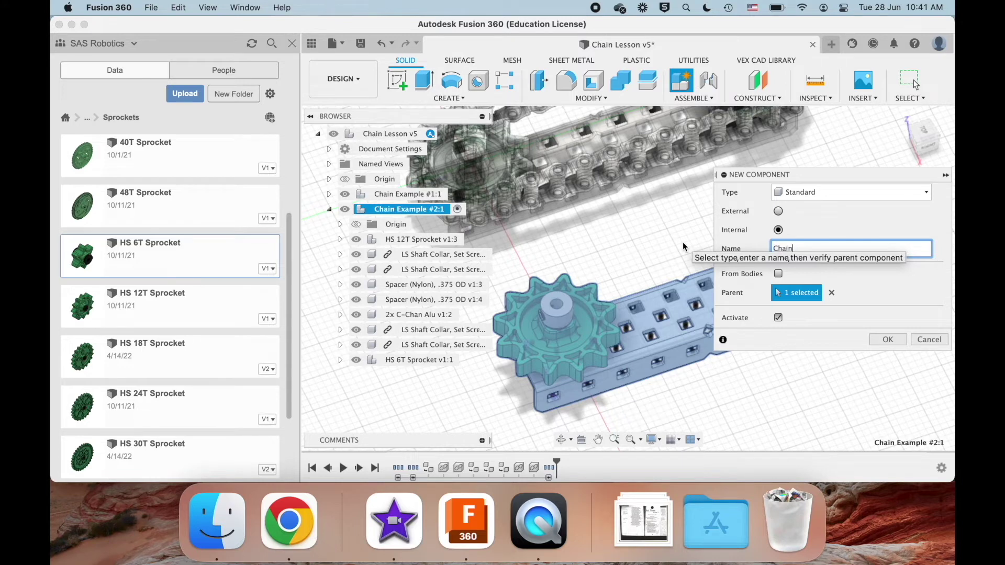
pyautogui.press('Return')
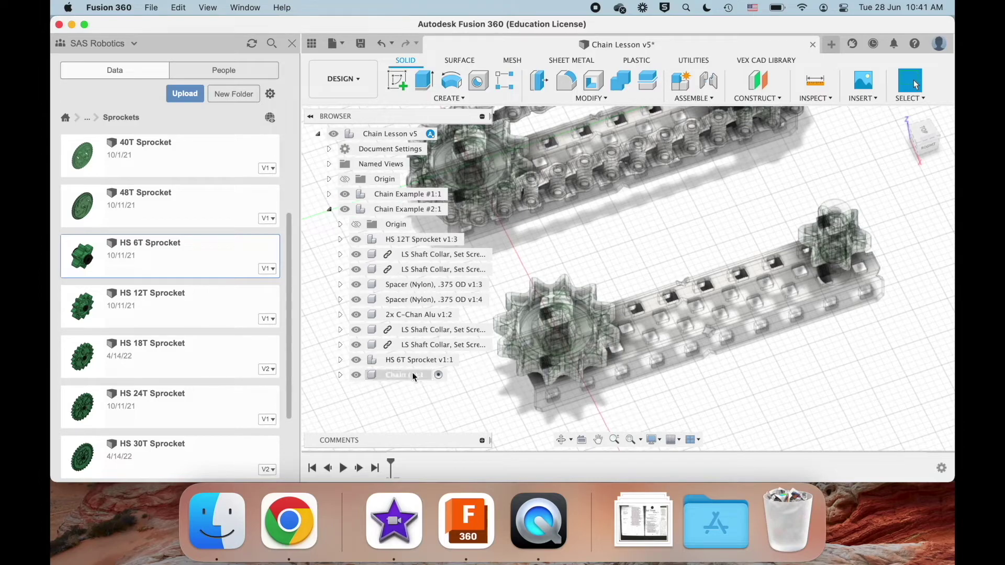
# Step: Start a sketch in the Chain component on the planar ring face between the teeth of the HS 12T Sprocket
pyautogui.keyDown('shift'); pyautogui.scroll(-10, 673, 349); pyautogui.keyUp('shift')
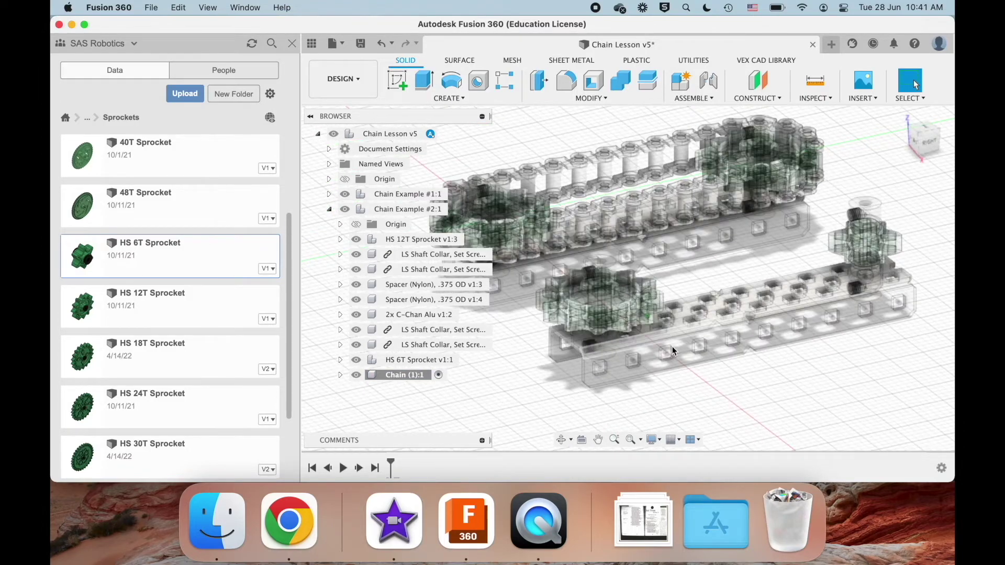
pyautogui.keyDown('shift'); pyautogui.scroll(10, 671, 346); pyautogui.keyUp('shift')
pyautogui.keyDown('shift'); pyautogui.scroll(-10, 672, 346); pyautogui.keyUp('shift')
pyautogui.keyDown('shift'); pyautogui.scroll(5, 672, 347); pyautogui.keyUp('shift')
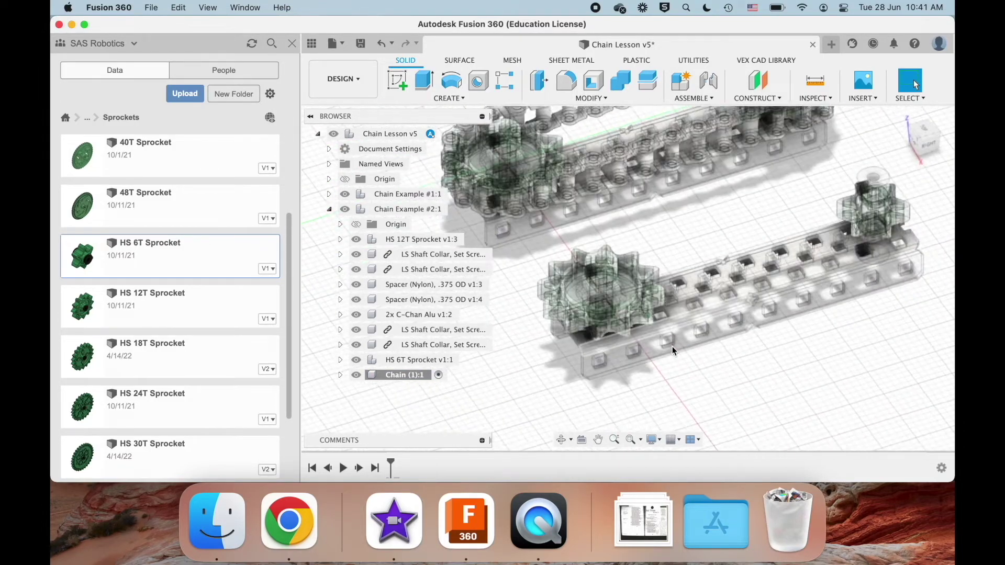
pyautogui.scroll(3, 672, 347)
pyautogui.hscroll(4, 672, 346)
pyautogui.hscroll(-5, 672, 347)
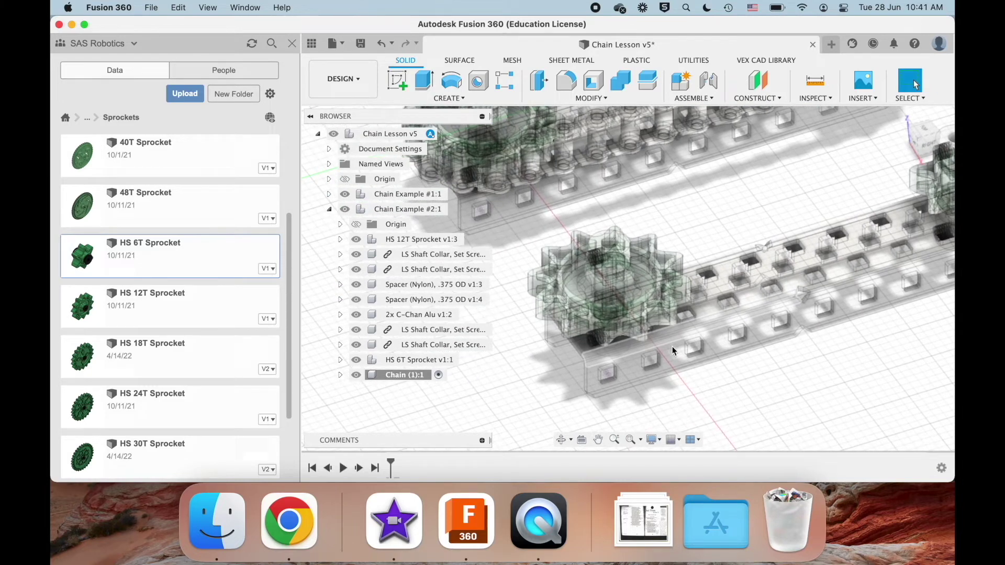
pyautogui.click(449, 98)
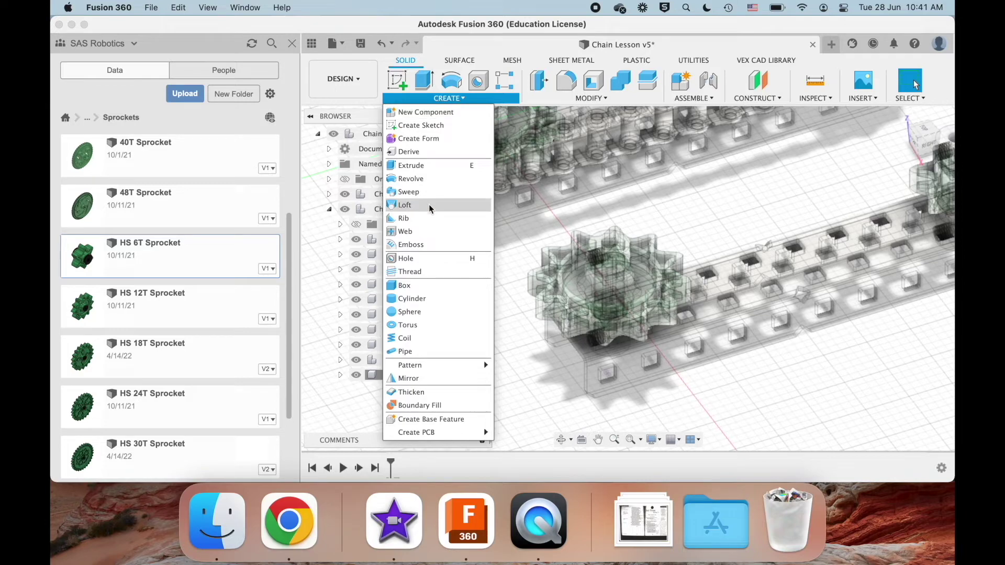
pyautogui.click(420, 125)
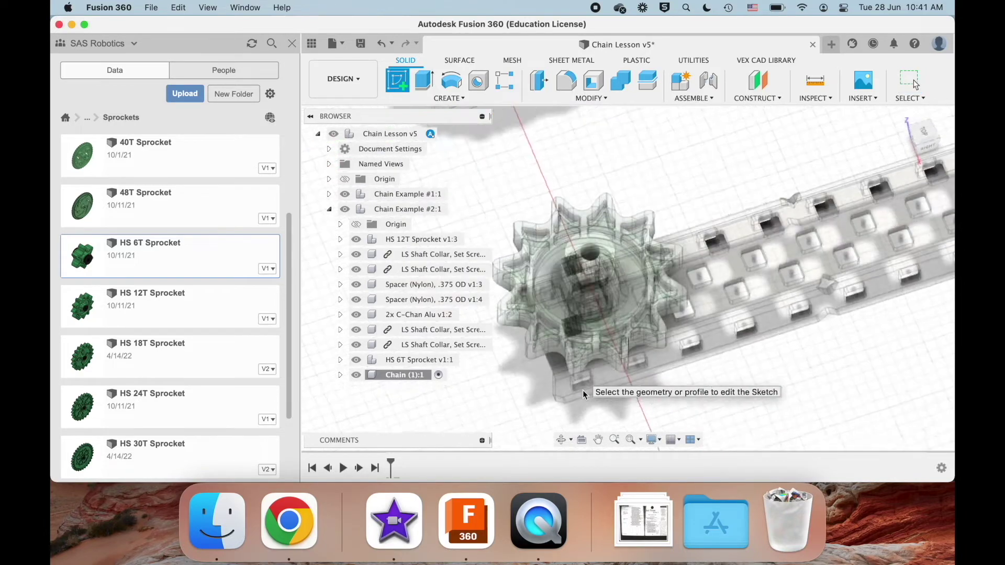
pyautogui.keyDown('shift'); pyautogui.scroll(5, 583, 406); pyautogui.keyUp('shift')
pyautogui.scroll(5, 569, 345)
pyautogui.keyDown('shift'); pyautogui.hscroll(-5, 569, 346); pyautogui.keyUp('shift')
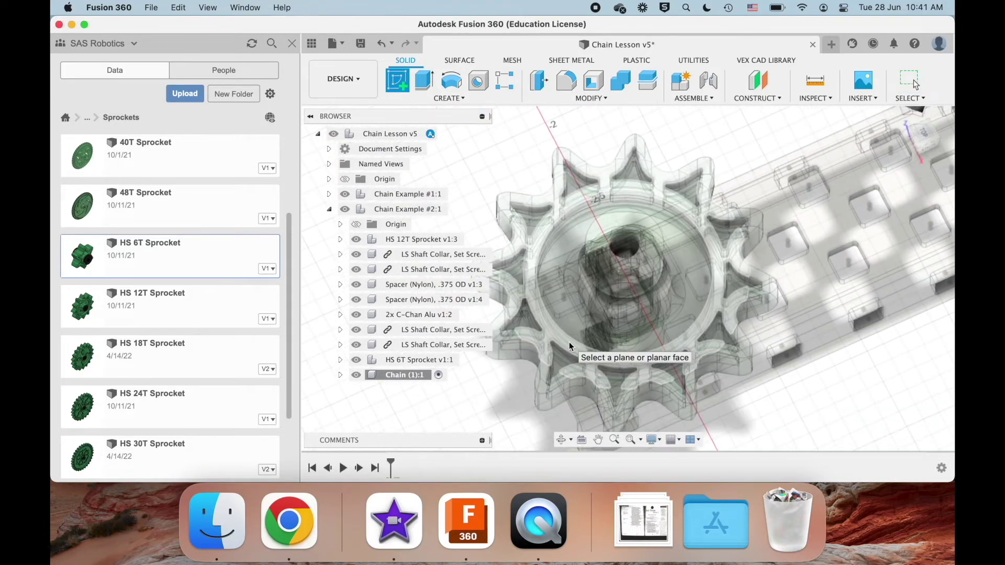
pyautogui.click(808, 308)
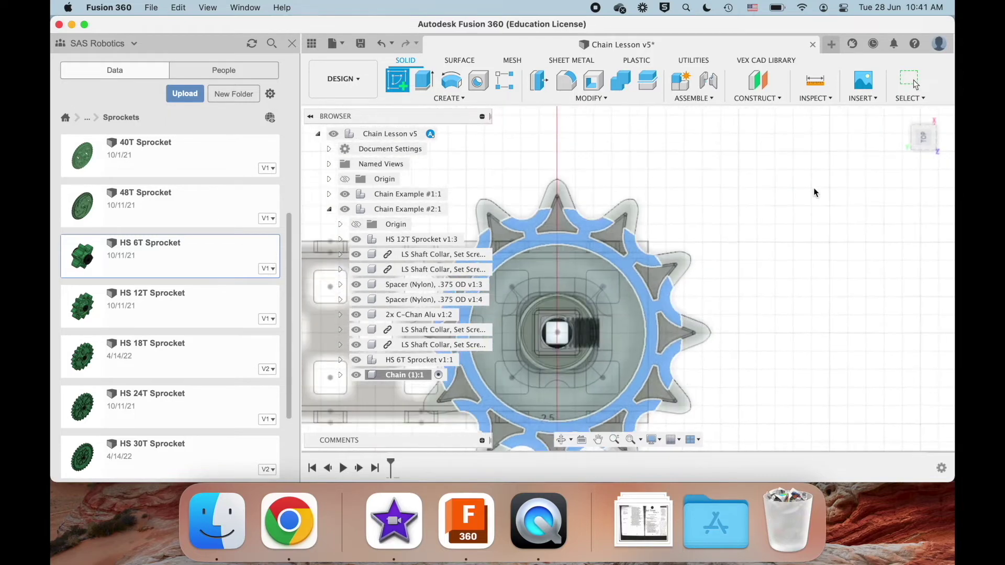
# Step: Project the ring face of the HS 12T Sprocket into the sketch with the projection link kept on
pyautogui.press('p')
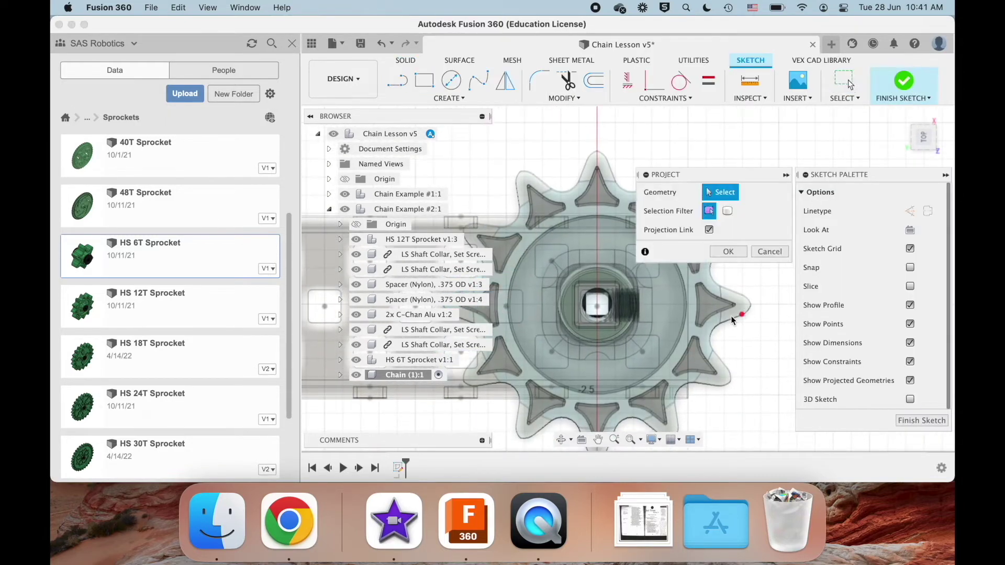
pyautogui.click(690, 337)
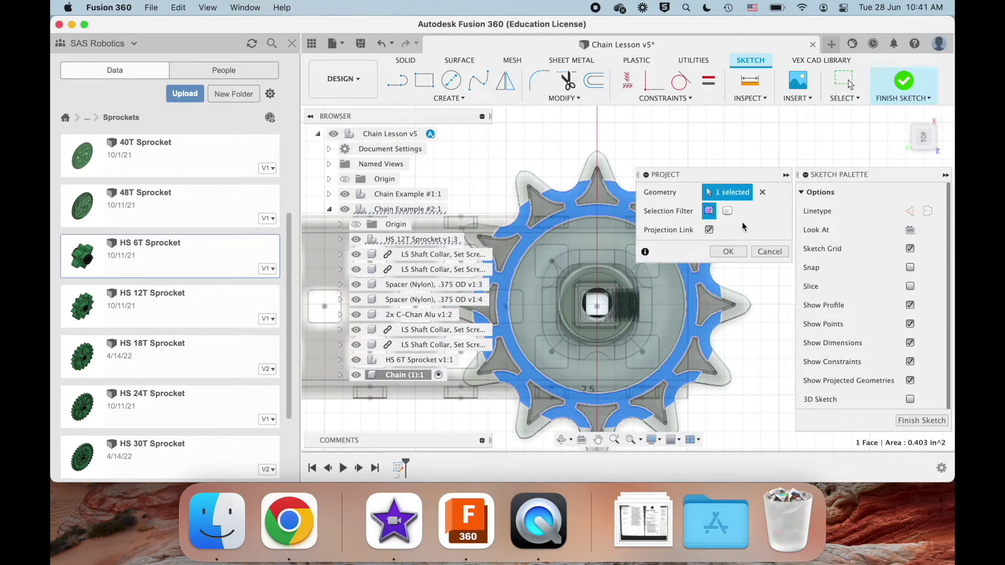
pyautogui.click(727, 251)
# Step: Project one small planar face in the gap between two teeth of the HS 6T Sprocket into the sketch
pyautogui.scroll(-5, 669, 314)
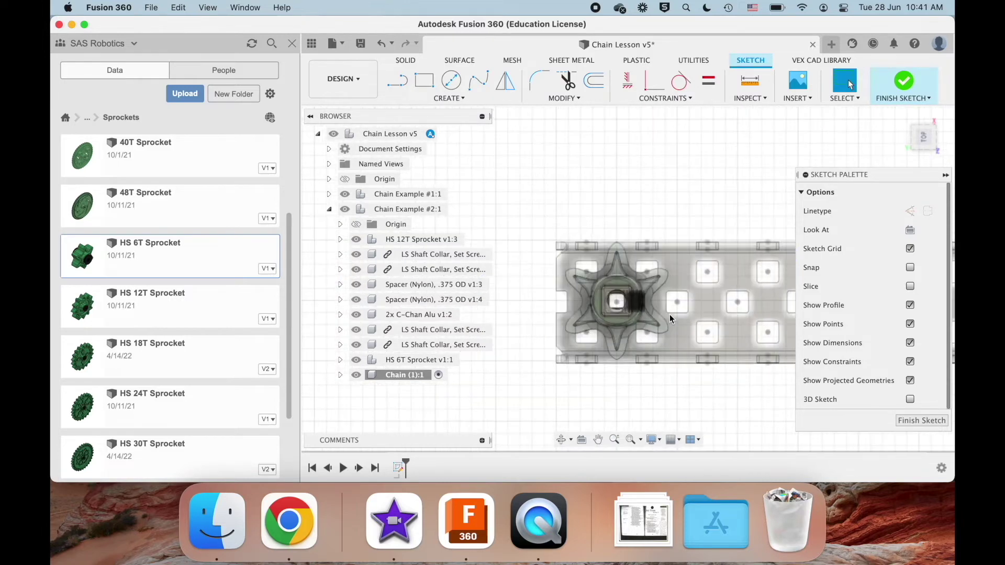
pyautogui.scroll(3, 670, 314)
pyautogui.hscroll(-3, 669, 314)
pyautogui.keyDown('shift'); pyautogui.hscroll(10, 670, 314); pyautogui.keyUp('shift')
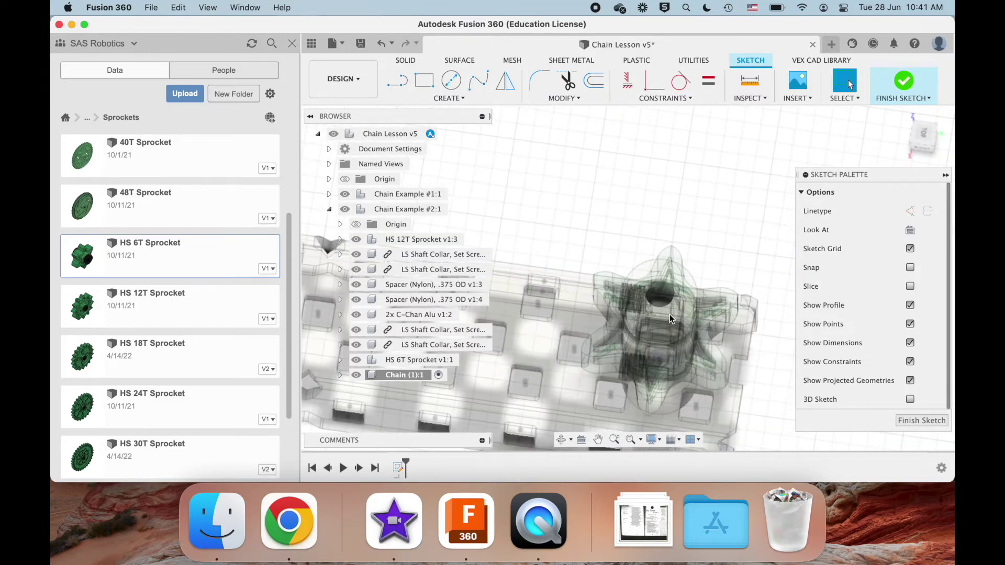
pyautogui.keyDown('shift'); pyautogui.scroll(-5, 669, 314); pyautogui.keyUp('shift')
pyautogui.scroll(3, 669, 314)
pyautogui.press('p')
pyautogui.keyDown('shift'); pyautogui.scroll(-2, 674, 315); pyautogui.keyUp('shift')
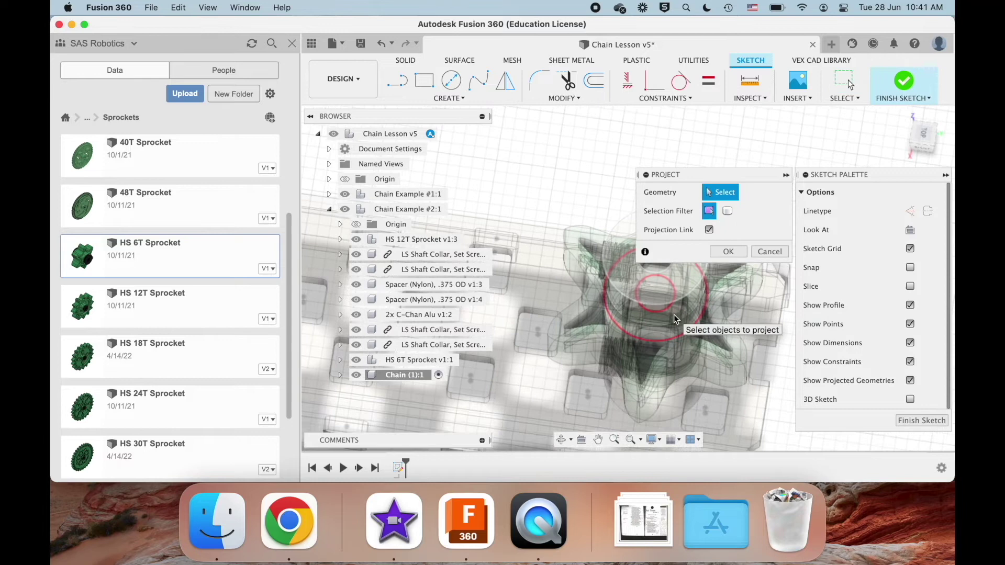
pyautogui.keyDown('shift'); pyautogui.scroll(-2, 673, 315); pyautogui.keyUp('shift')
pyautogui.scroll(4, 622, 321)
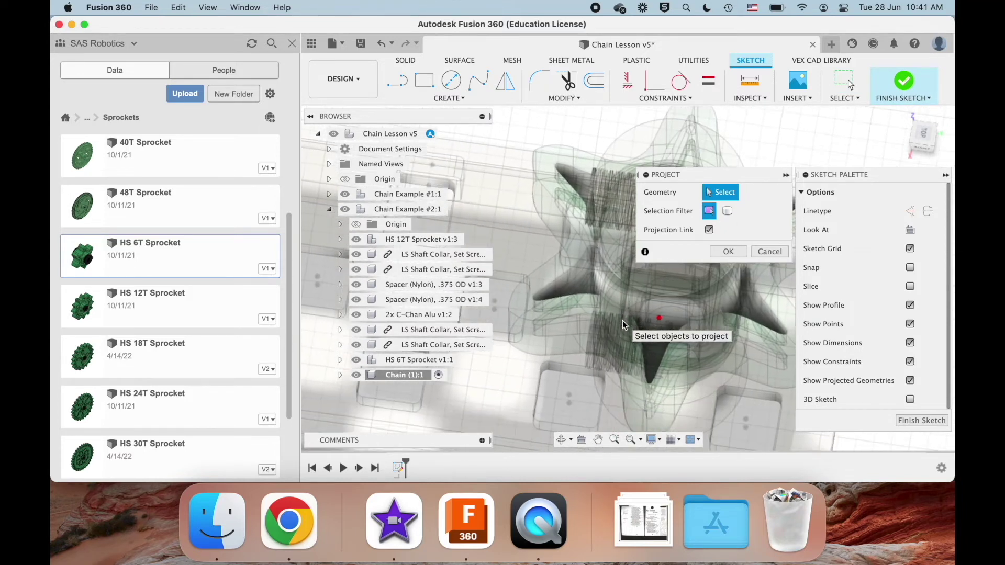
pyautogui.keyDown('shift'); pyautogui.scroll(2, 622, 322); pyautogui.keyUp('shift')
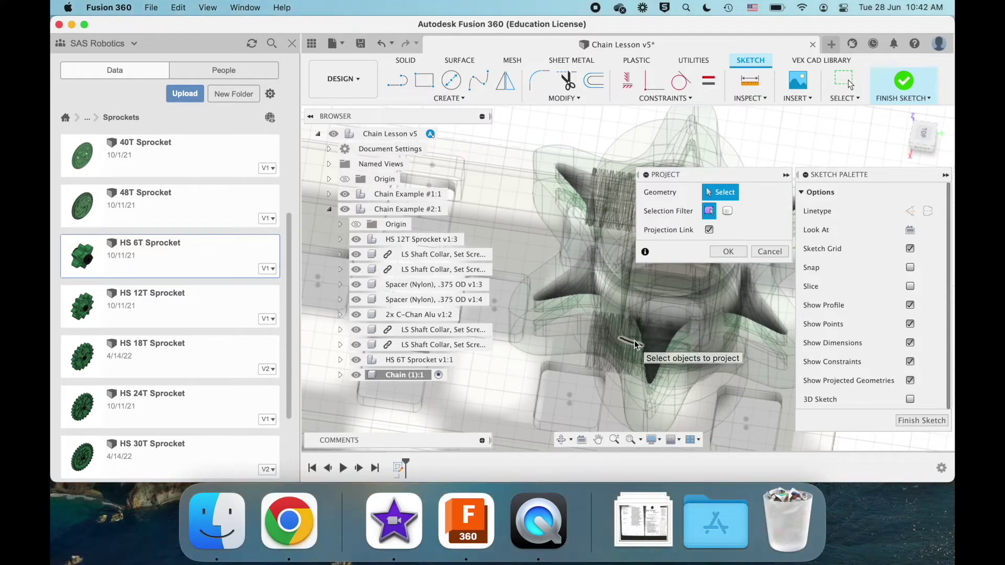
pyautogui.click(623, 323)
pyautogui.keyDown('shift'); pyautogui.scroll(3, 649, 329); pyautogui.keyUp('shift')
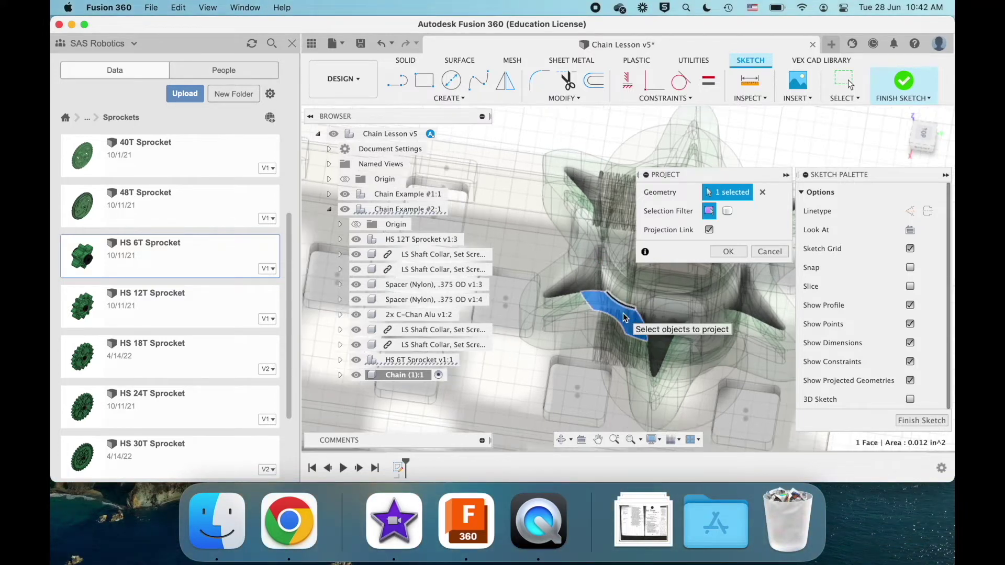
pyautogui.click(727, 252)
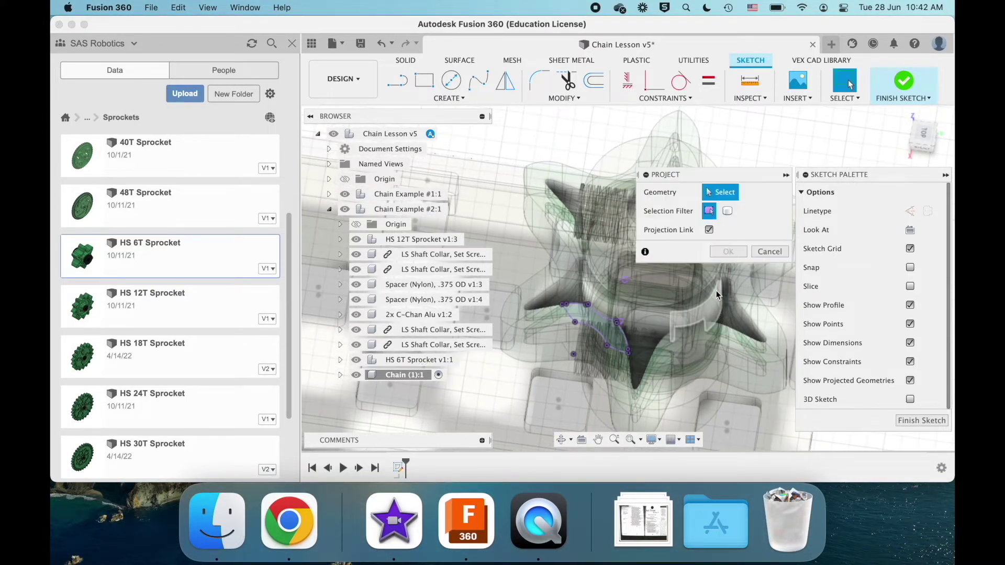
# Step: Project the outer circular edge of the shaft collar above the HS 6T Sprocket to obtain the sprocket's centre point
pyautogui.keyDown('shift'); pyautogui.moveTo(684, 323); pyautogui.dragTo(663, 317, button='middle'); pyautogui.keyUp('shift')
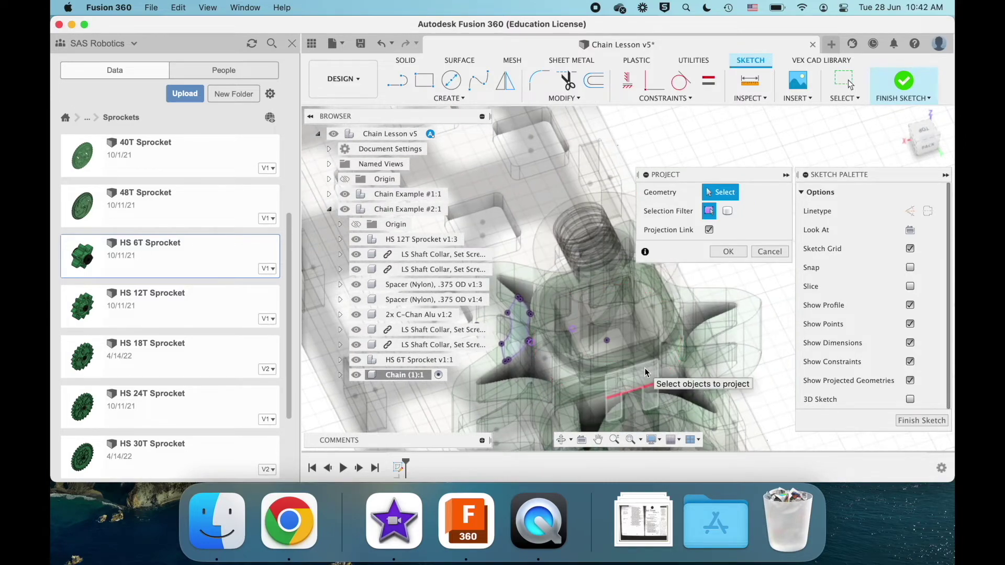
pyautogui.keyDown('shift'); pyautogui.scroll(5, 683, 322); pyautogui.keyUp('shift')
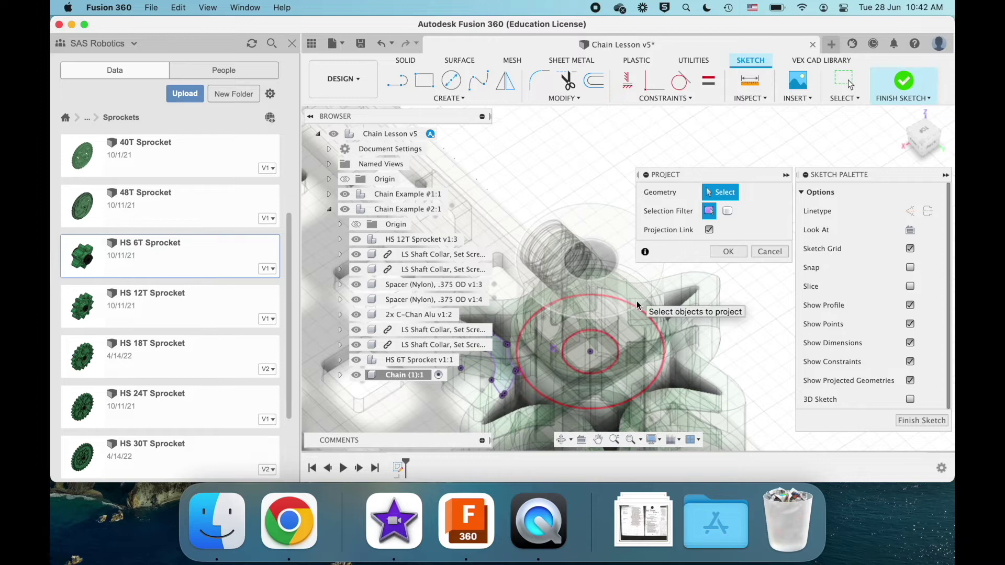
pyautogui.click(637, 309)
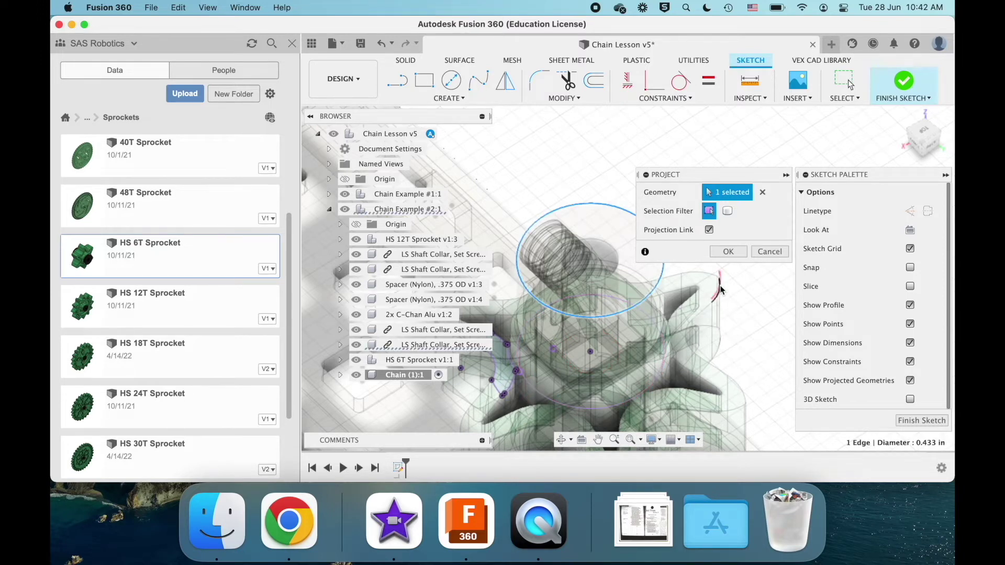
pyautogui.click(730, 255)
# Step: Draw a circle centred on the HS 6T Sprocket's axis through the centre point of its projected tooth-gap arc
pyautogui.keyDown('shift'); pyautogui.hscroll(-5, 657, 300); pyautogui.keyUp('shift')
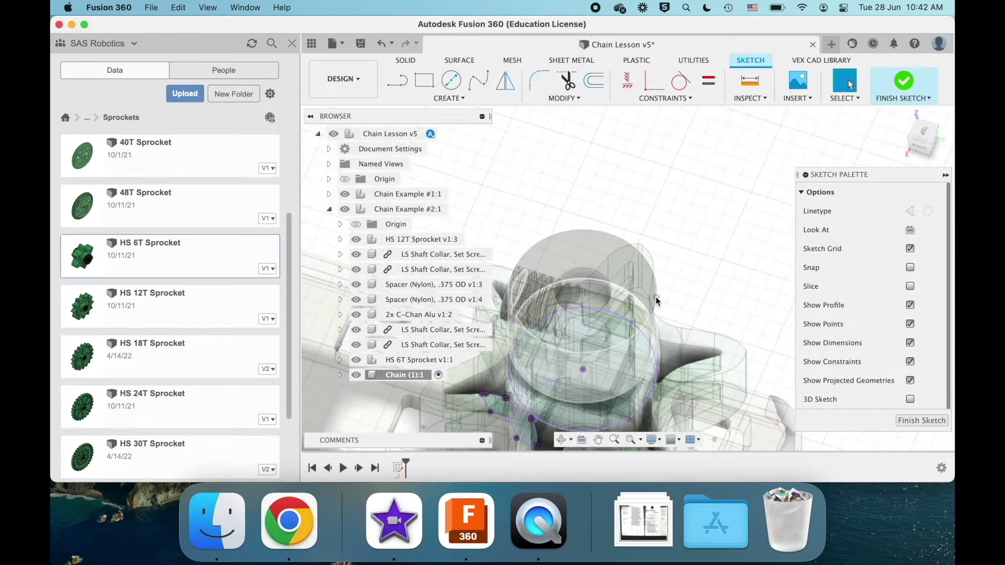
pyautogui.press('c')
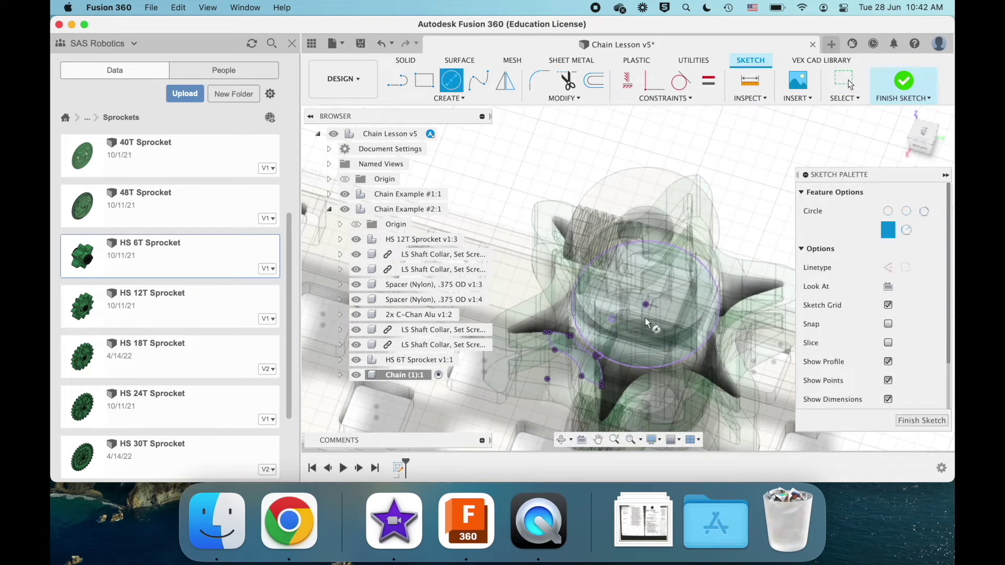
pyautogui.scroll(-3, 645, 309)
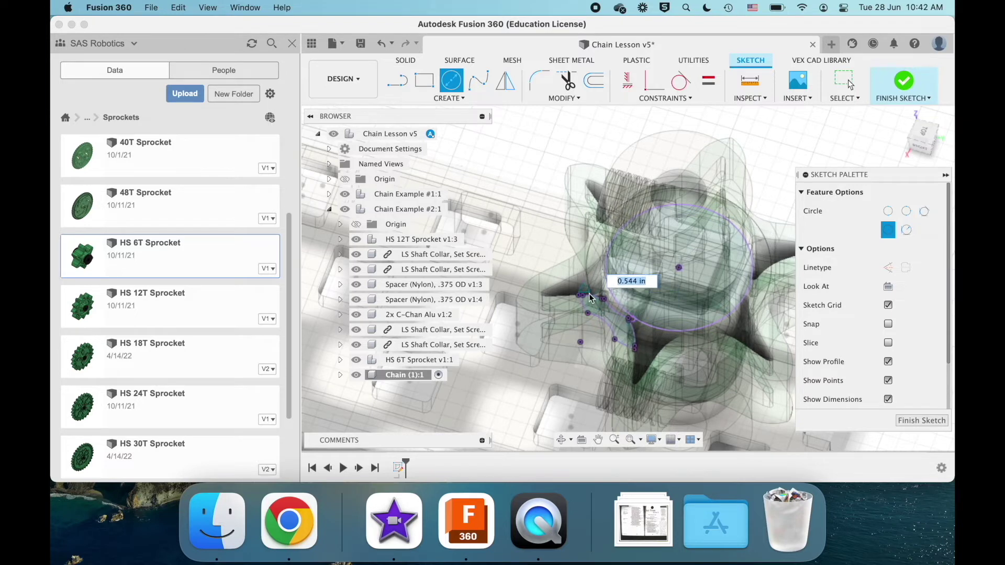
pyautogui.click(579, 344)
# Step: Draw a circle centred on the HS 12T Sprocket's axis through the centre point of a projected tooth-gap arc
pyautogui.scroll(-3, 659, 342)
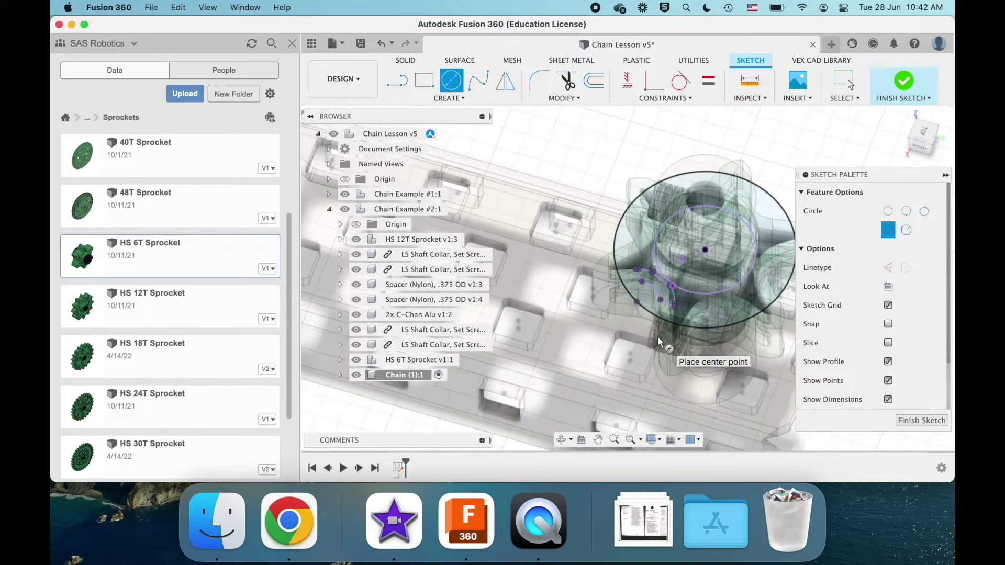
pyautogui.hscroll(-15, 659, 341)
pyautogui.scroll(-2, 659, 341)
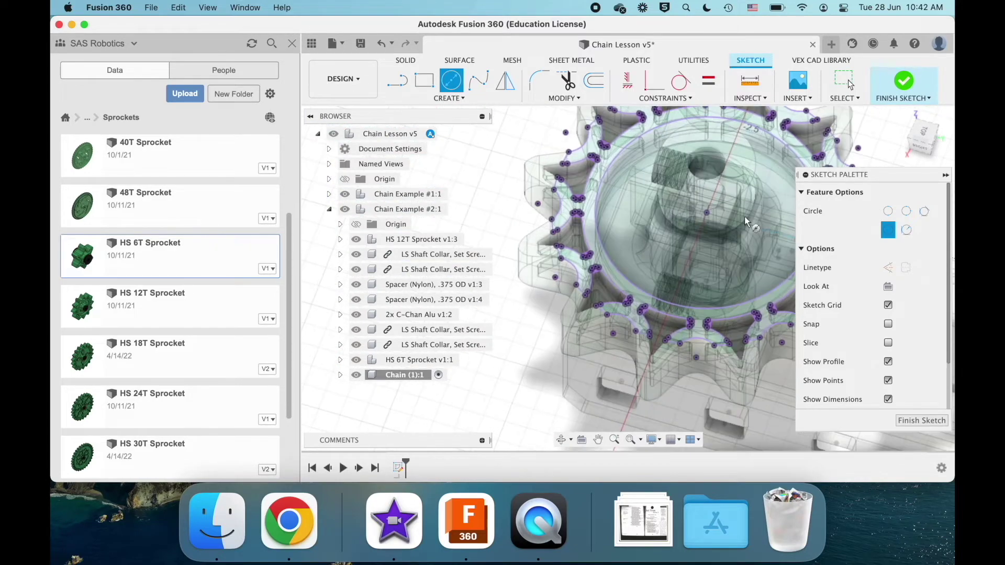
pyautogui.click(613, 333)
# Step: Draw a line about 4.13 in long from the 12T sprocket's circle to the 6T sprocket's circle along one side of the drive
pyautogui.scroll(-5, 698, 322)
pyautogui.hscroll(5, 698, 321)
pyautogui.press('l')
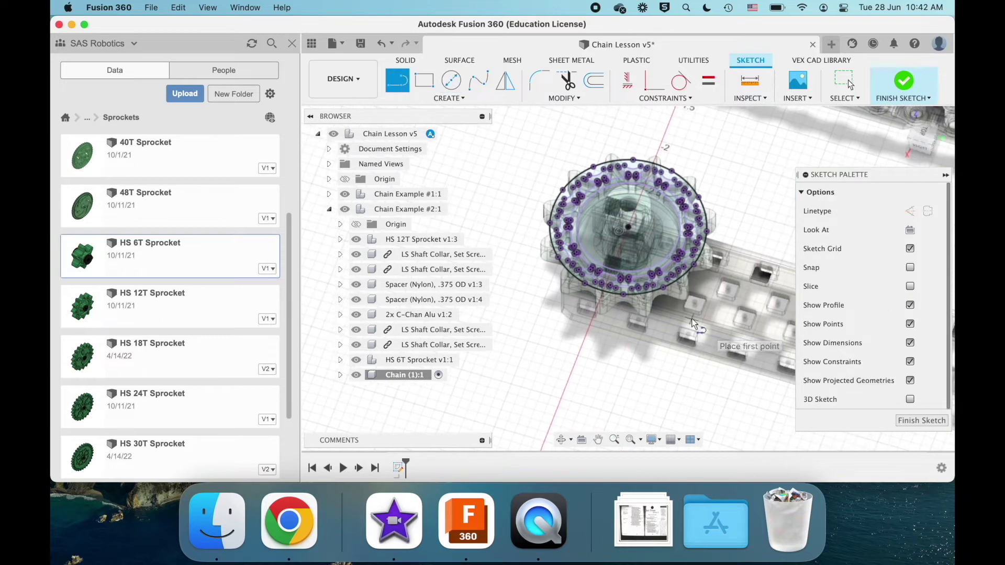
pyautogui.scroll(3, 691, 320)
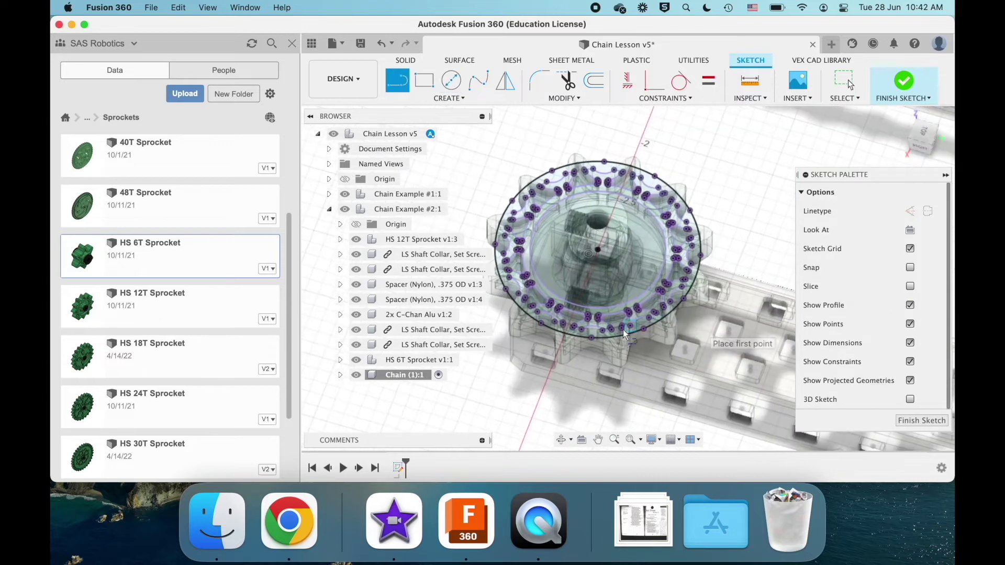
pyautogui.click(572, 336)
pyautogui.scroll(-4, 629, 377)
pyautogui.hscroll(5, 629, 377)
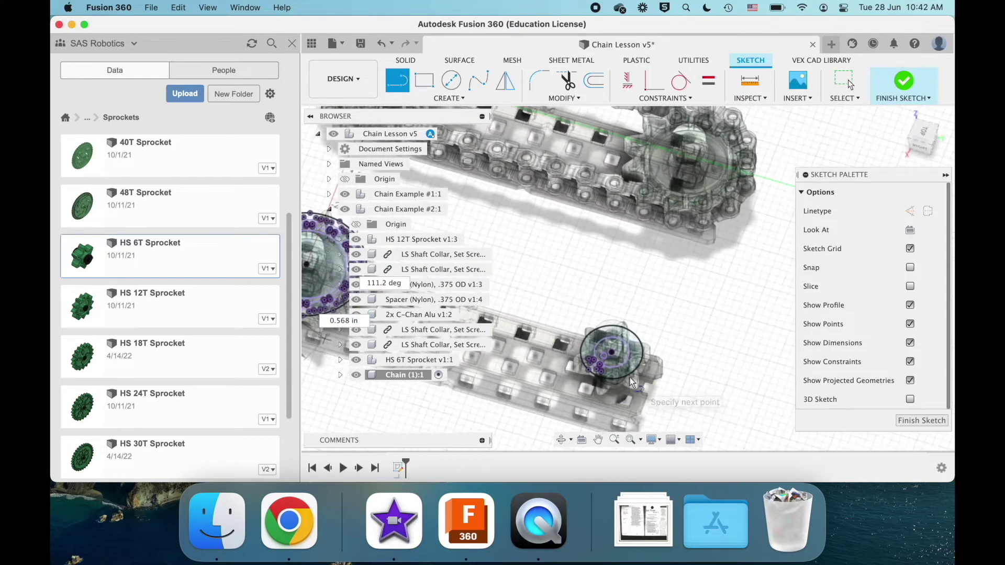
pyautogui.scroll(3, 629, 377)
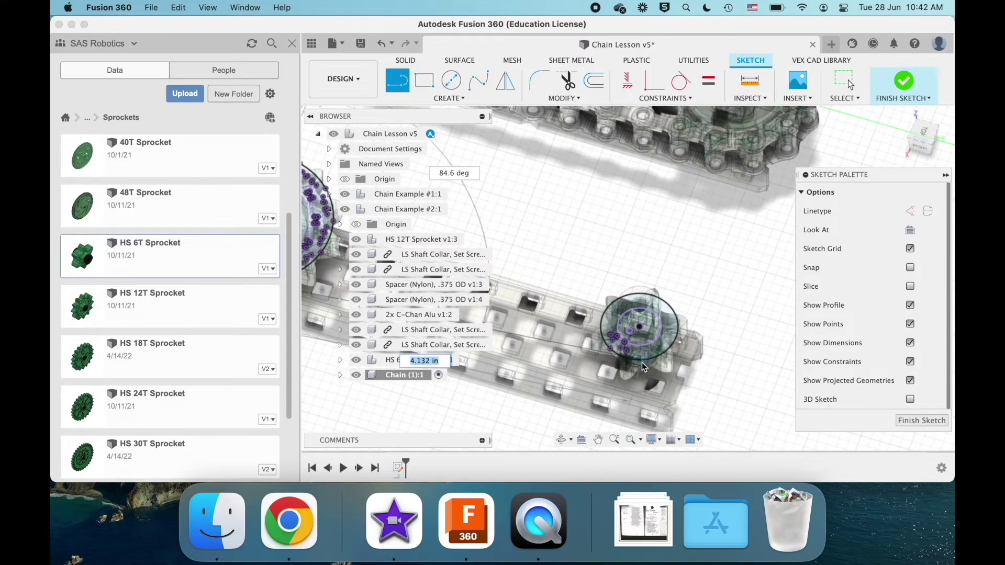
pyautogui.click(642, 361)
pyautogui.hscroll(-4, 671, 363)
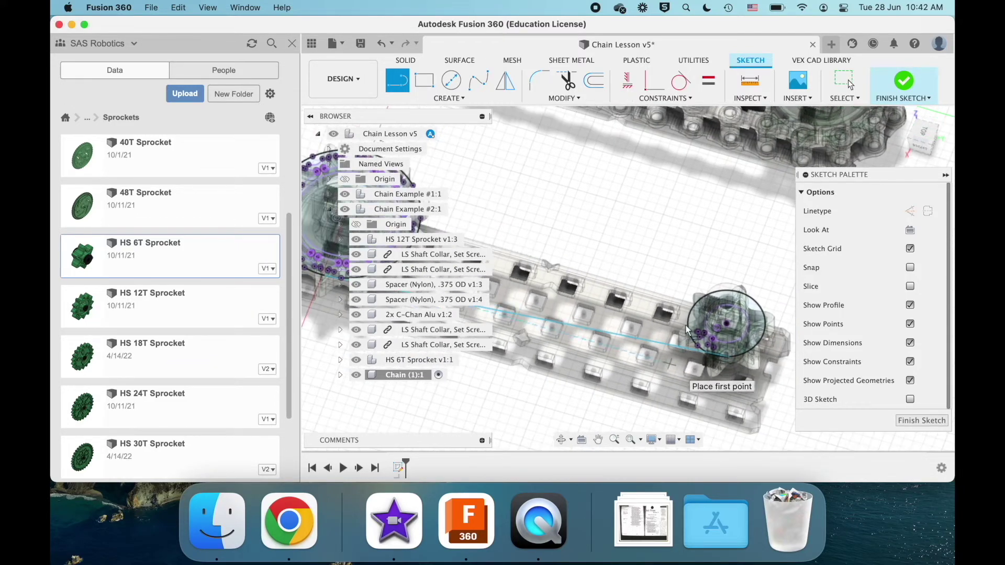
# Step: Draw a second line from the 6T sprocket's circle to the 12T sprocket's circle along the opposite side of the drive
pyautogui.click(740, 291)
pyautogui.scroll(-3, 630, 245)
pyautogui.hscroll(-4, 631, 244)
pyautogui.scroll(4, 629, 243)
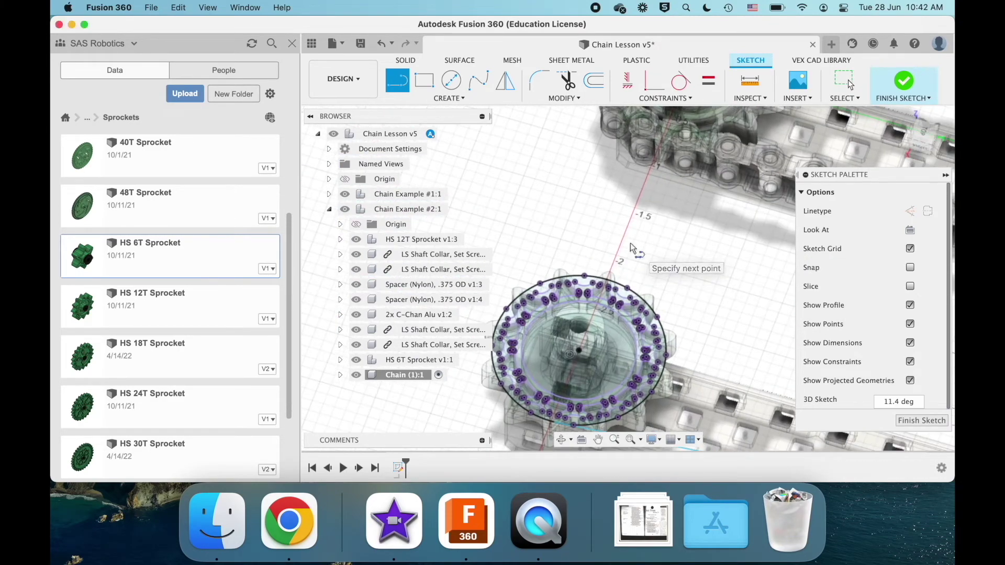
pyautogui.scroll(2, 631, 247)
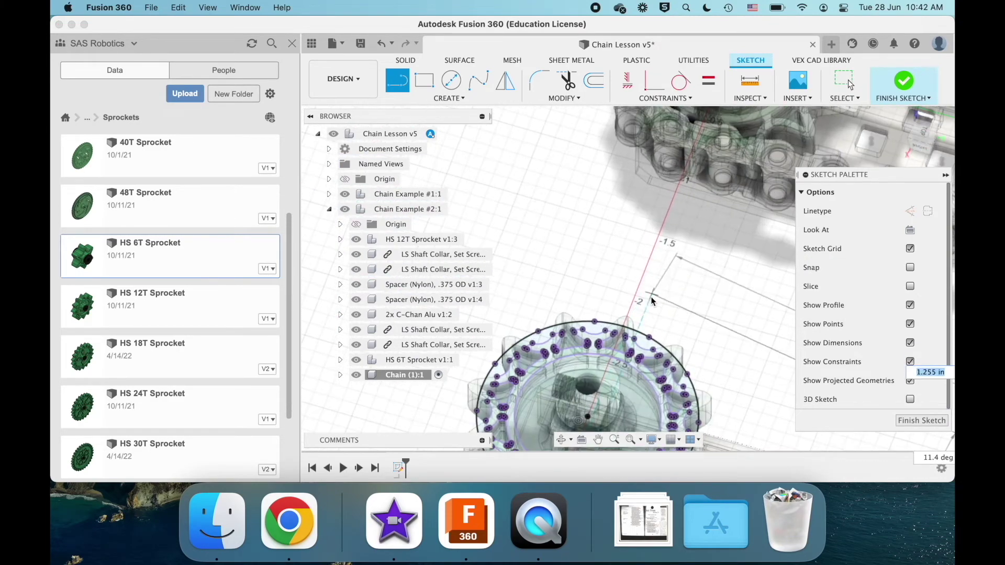
pyautogui.click(633, 330)
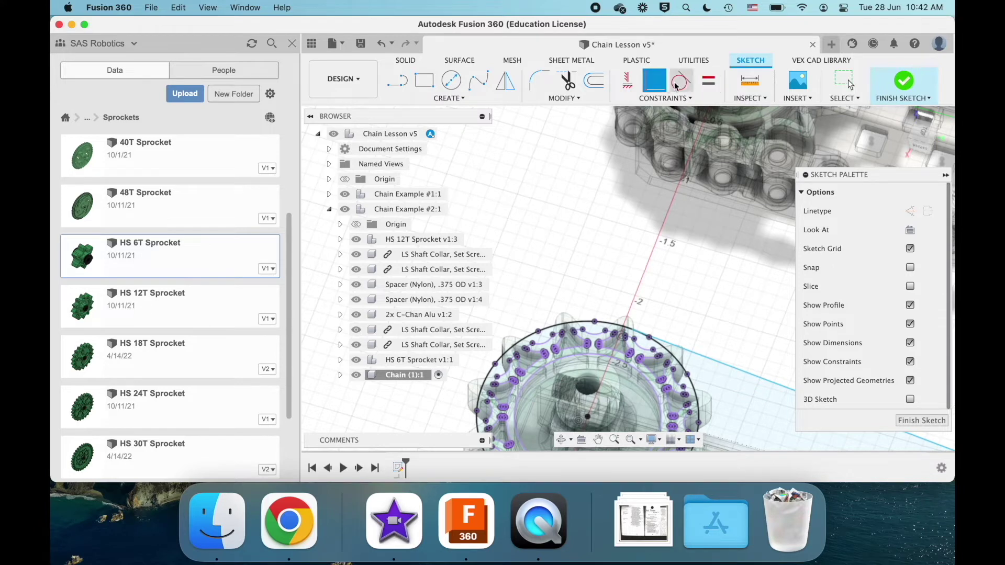
# Step: Make the two straight path lines tangent to the 12T and 6T sprocket circles
pyautogui.scroll(-5, 675, 226)
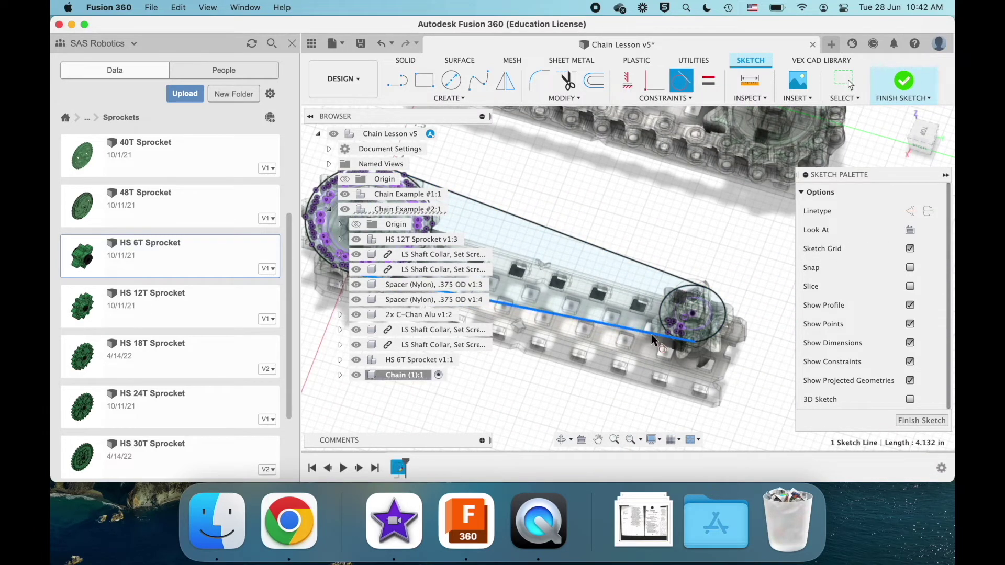
pyautogui.click(662, 315)
pyautogui.scroll(-3, 662, 314)
pyautogui.hscroll(-5, 662, 314)
pyautogui.scroll(3, 661, 314)
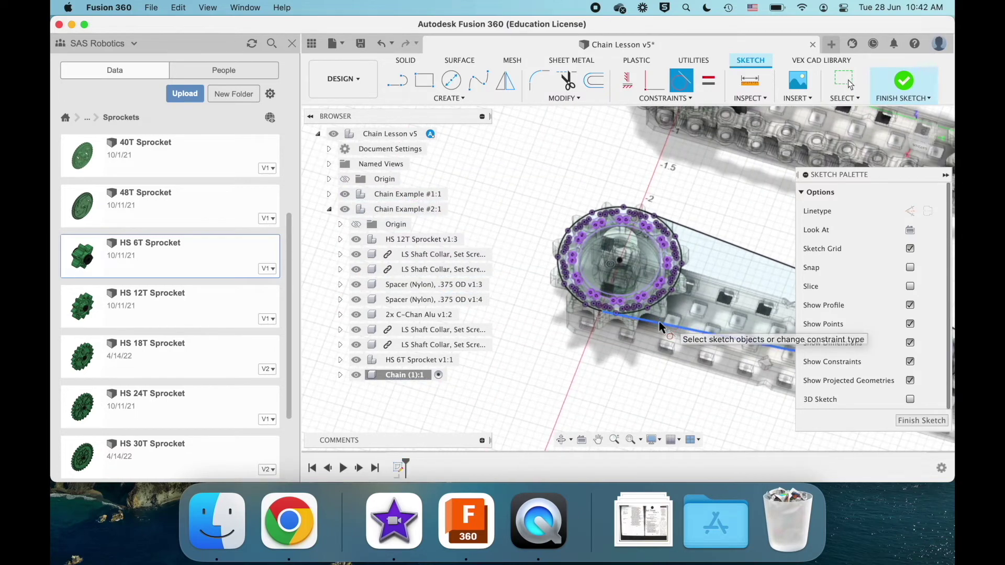
pyautogui.click(648, 321)
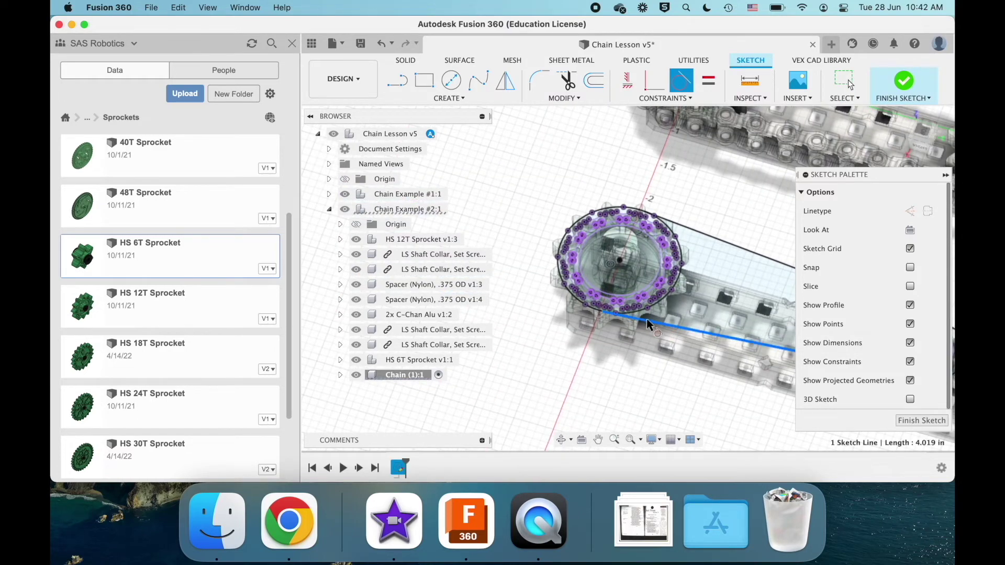
pyautogui.click(667, 294)
# Step: Trim away the inner arcs of both sprocket circles to leave one closed chain path, and finish the sketch
pyautogui.hscroll(10, 666, 295)
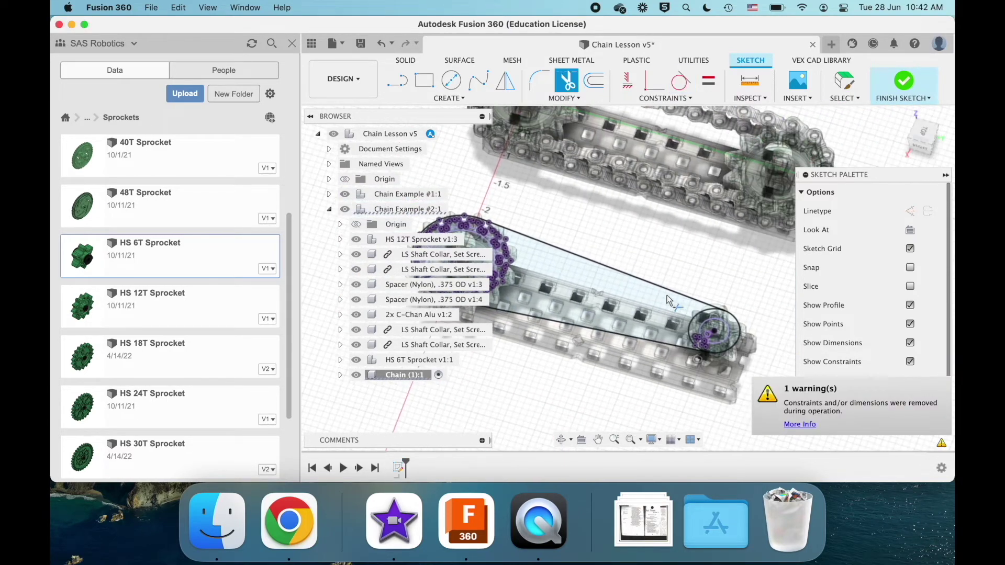
pyautogui.click(691, 330)
pyautogui.keyDown('shift'); pyautogui.hscroll(-10, 658, 340); pyautogui.keyUp('shift')
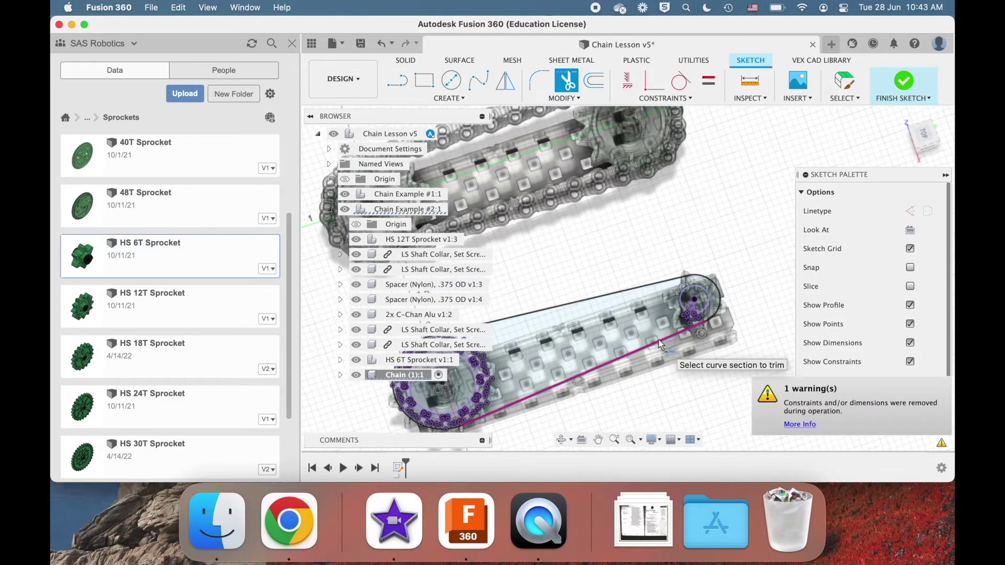
pyautogui.hscroll(-5, 659, 340)
pyautogui.scroll(-3, 658, 340)
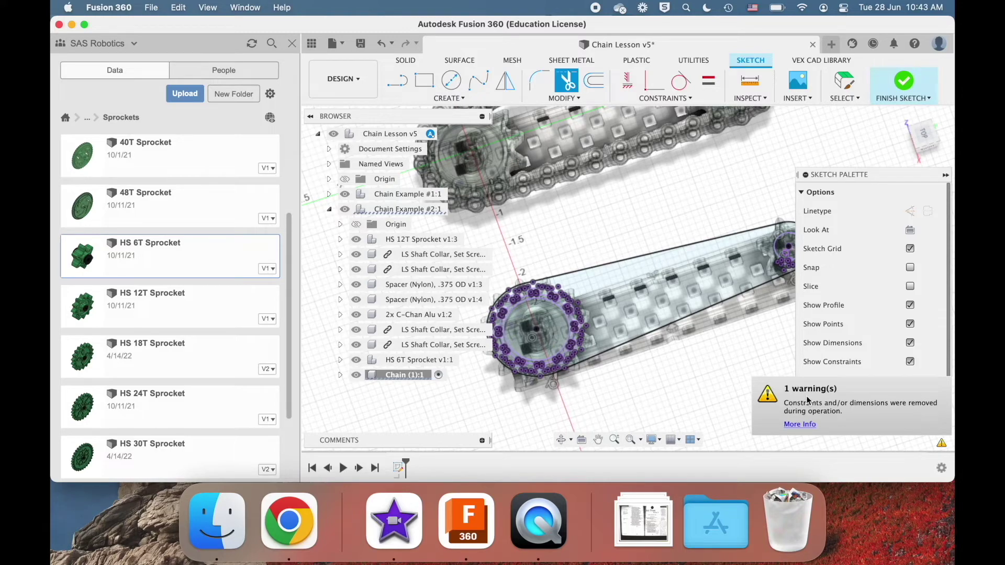
pyautogui.click(925, 424)
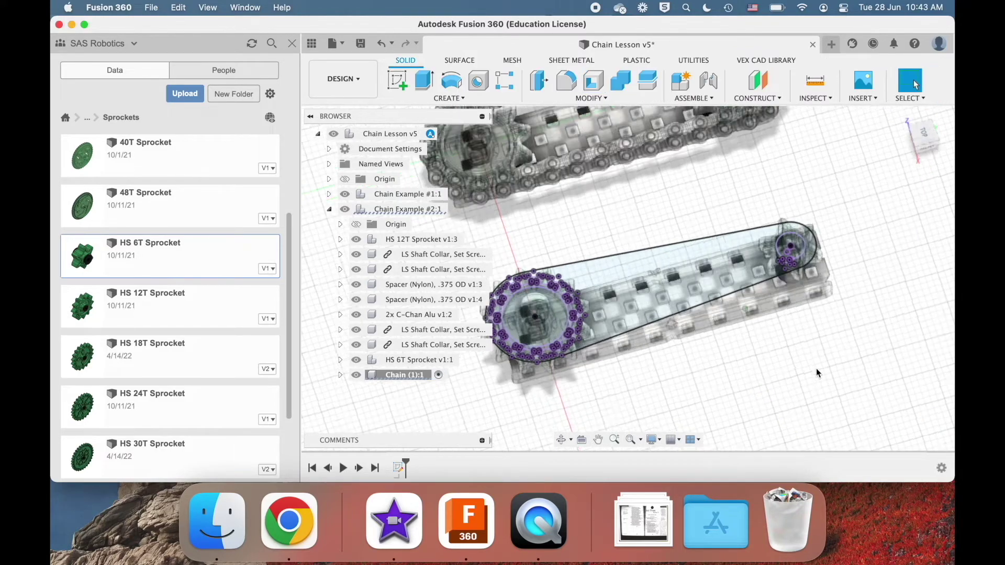
pyautogui.keyDown('shift'); pyautogui.scroll(-8, 816, 367); pyautogui.keyUp('shift')
pyautogui.scroll(5, 815, 367)
pyautogui.keyDown('shift'); pyautogui.hscroll(5, 815, 367); pyautogui.keyUp('shift')
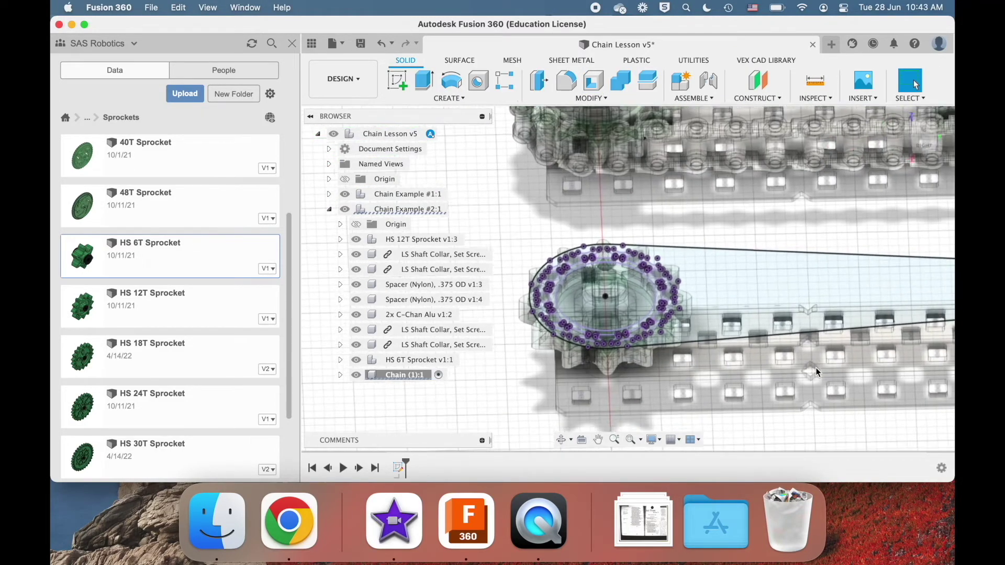
pyautogui.hscroll(5, 815, 367)
pyautogui.hscroll(-6, 815, 367)
pyautogui.scroll(-2, 815, 367)
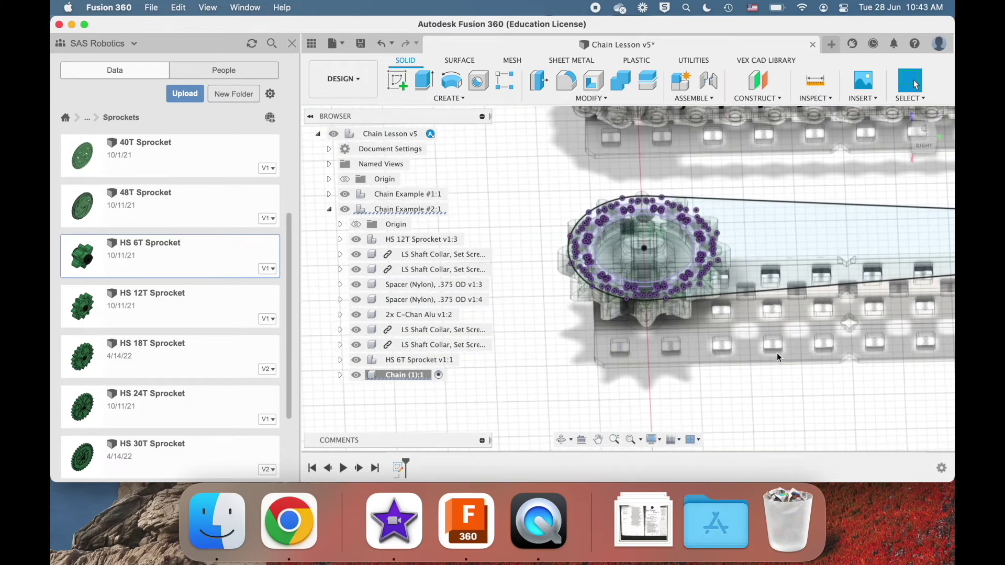
pyautogui.keyDown('shift'); pyautogui.hscroll(-4, 777, 352); pyautogui.keyUp('shift')
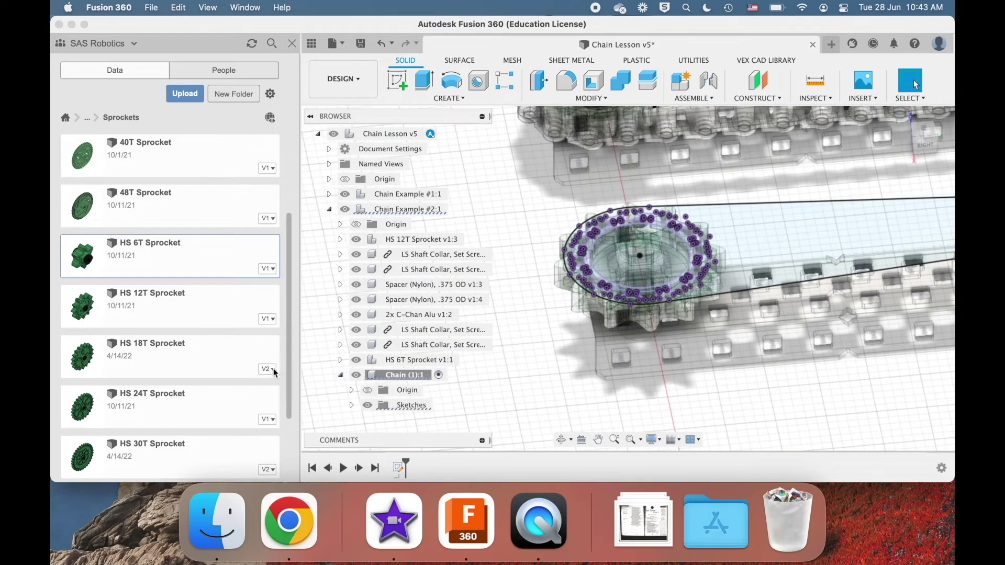
# Step: Insert the Chain Link part from the parts library's Chain, Tank Tread folder into the active Chain component
pyautogui.scroll(-5, 225, 351)
pyautogui.scroll(8, 185, 370)
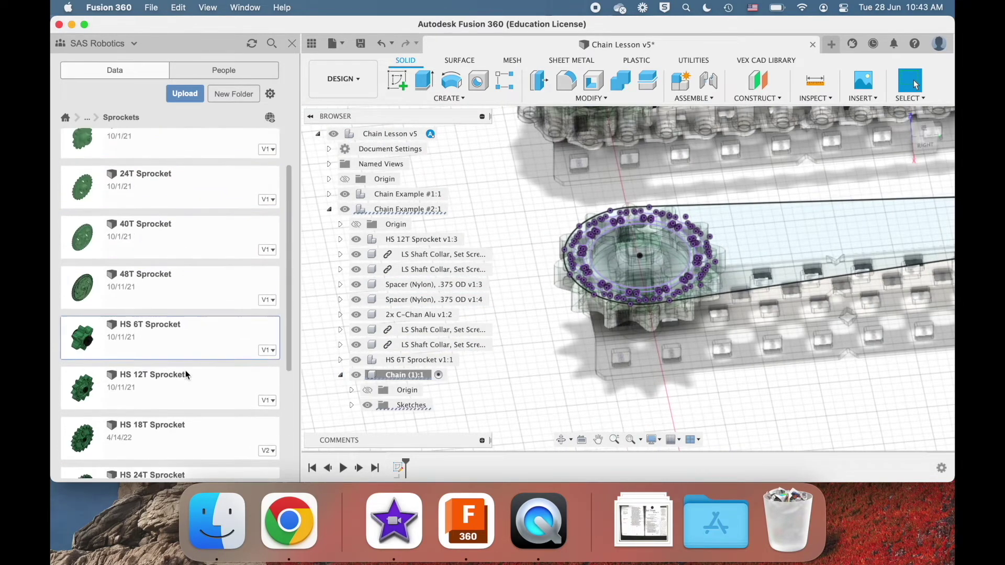
pyautogui.scroll(2, 186, 369)
pyautogui.click(106, 150)
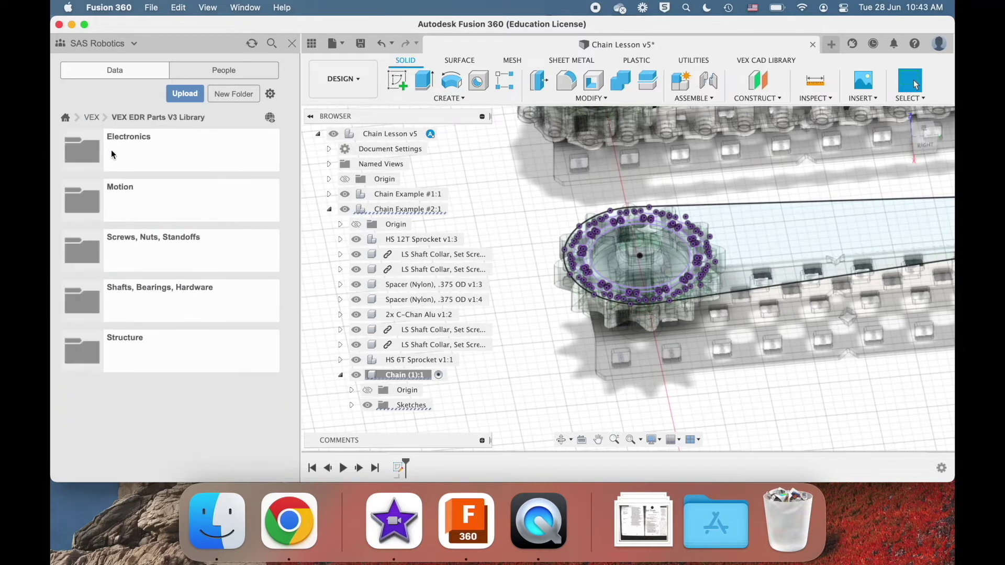
pyautogui.click(153, 179)
pyautogui.click(158, 194)
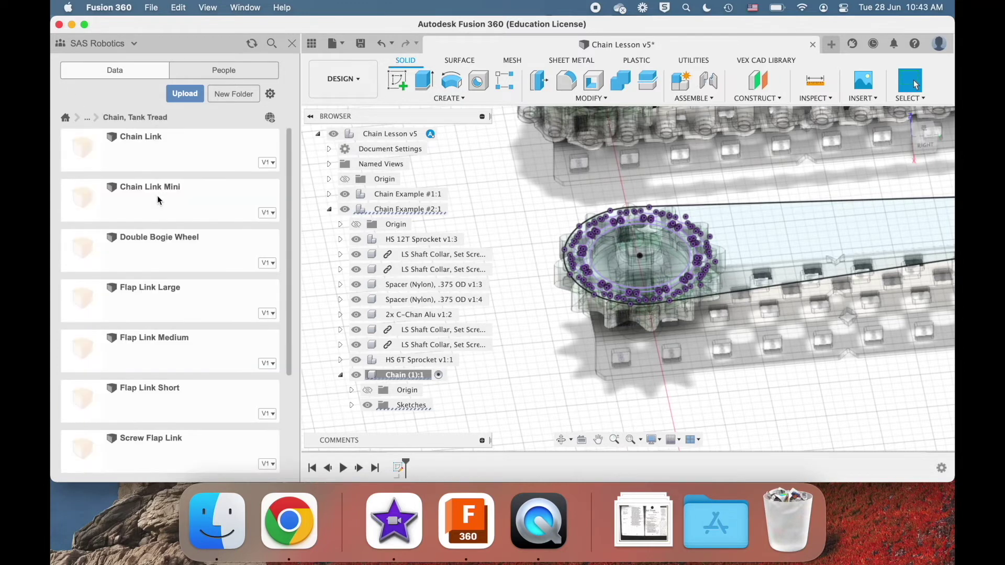
pyautogui.rightClick(130, 167)
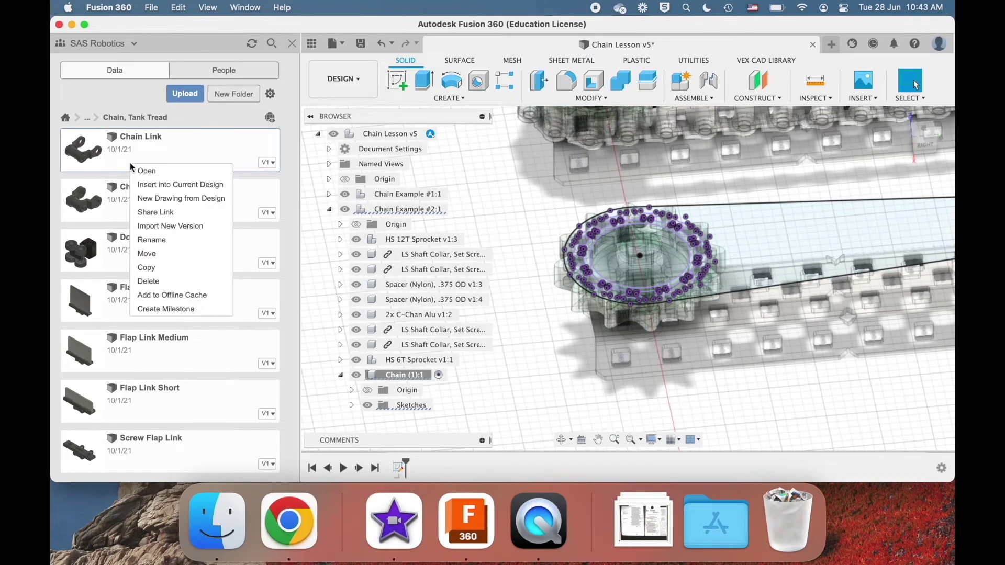
pyautogui.click(178, 185)
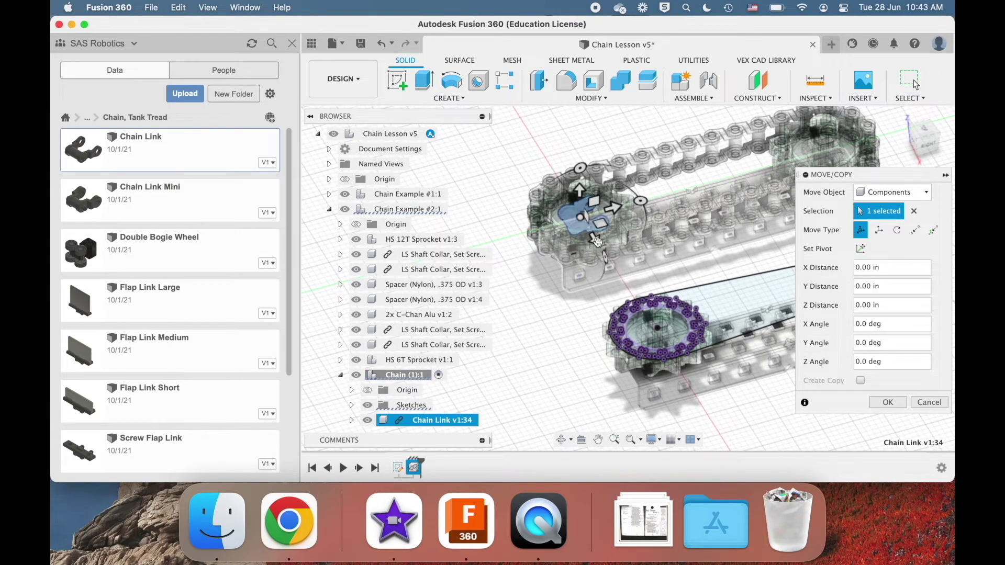
# Step: Move the chain link about 4.40 in along X to beside the 12T sprocket and rotate it 90° about Y
pyautogui.moveTo(597, 241); pyautogui.dragTo(718, 404)
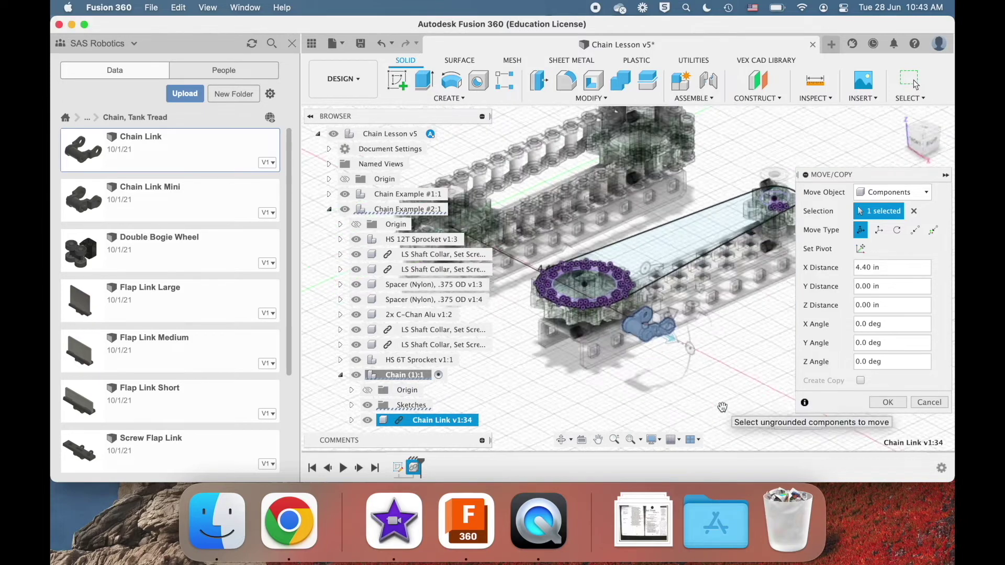
pyautogui.moveTo(701, 350); pyautogui.dragTo(640, 396)
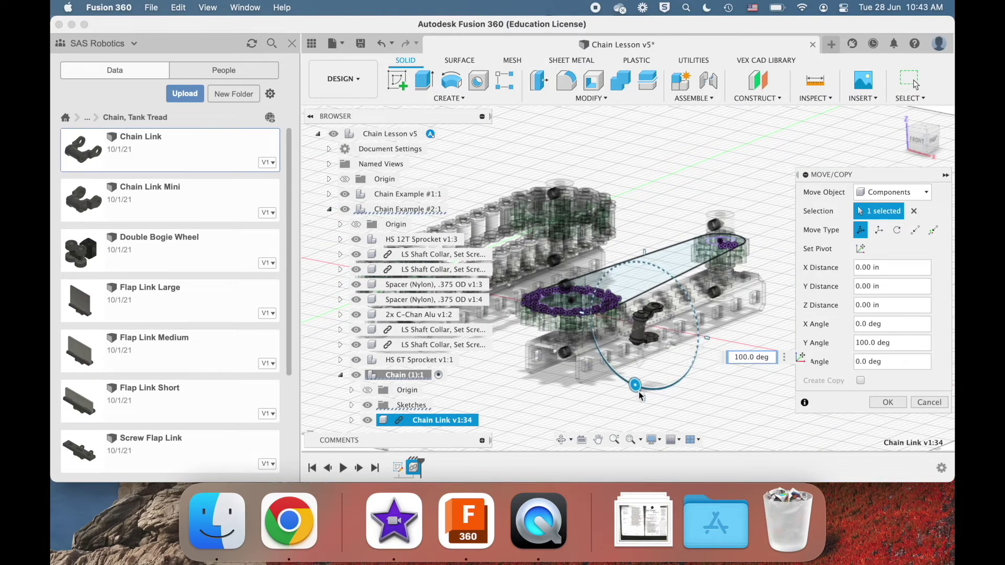
pyautogui.keyDown('shift'); pyautogui.moveTo(673, 363); pyautogui.dragTo(843, 247, button='middle'); pyautogui.keyUp('shift')
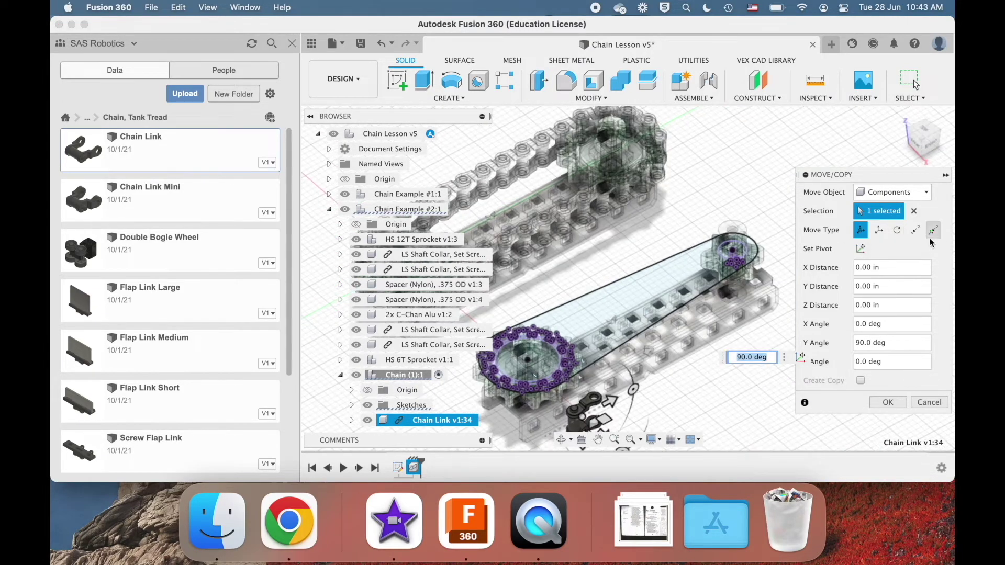
# Step: Try to move the chain link point to point, from its roller's centre to the centre of a 12T sprocket tooth gap
pyautogui.click(915, 230)
pyautogui.scroll(5, 662, 403)
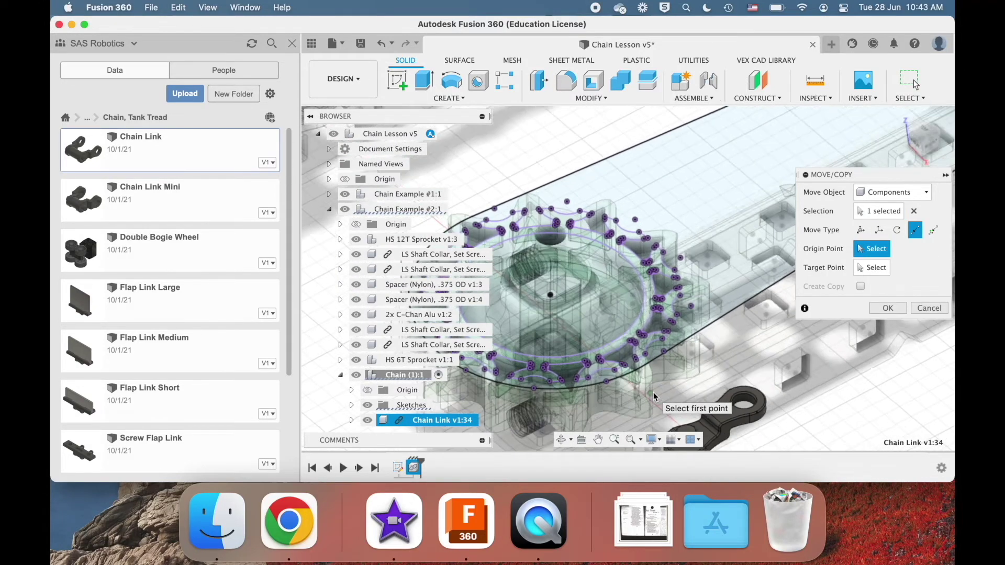
pyautogui.click(674, 386)
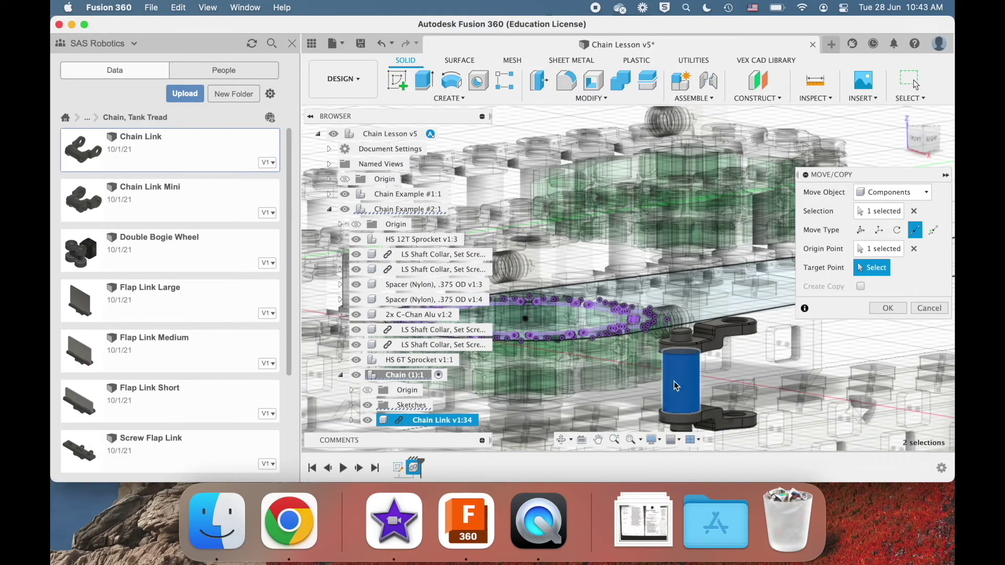
pyautogui.keyDown('shift'); pyautogui.scroll(5, 644, 378); pyautogui.keyUp('shift')
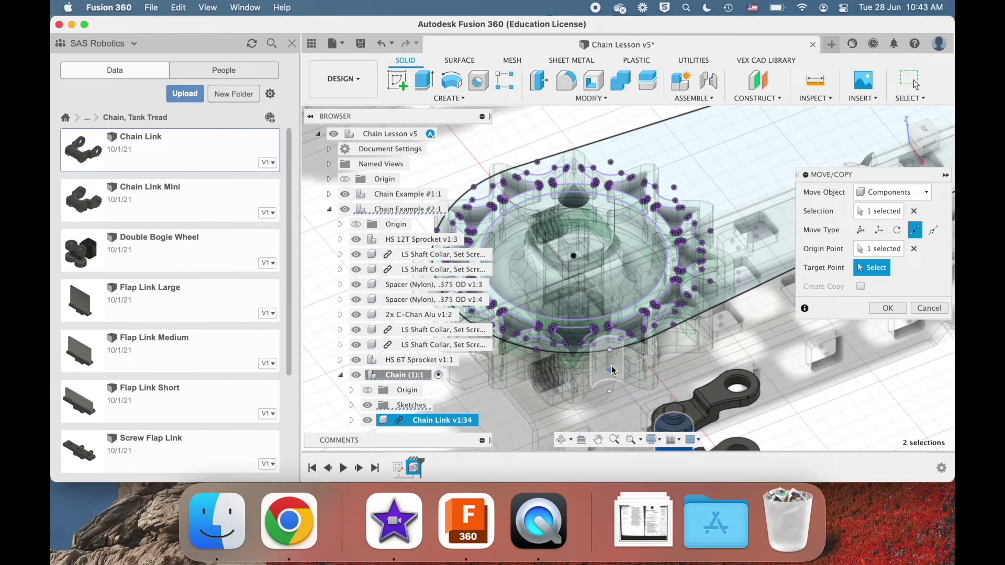
pyautogui.click(613, 370)
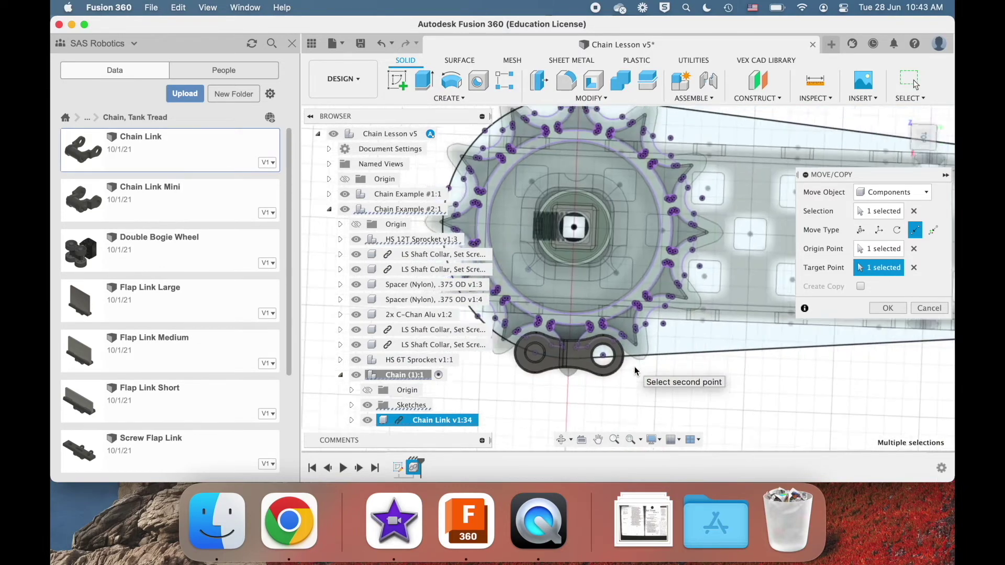
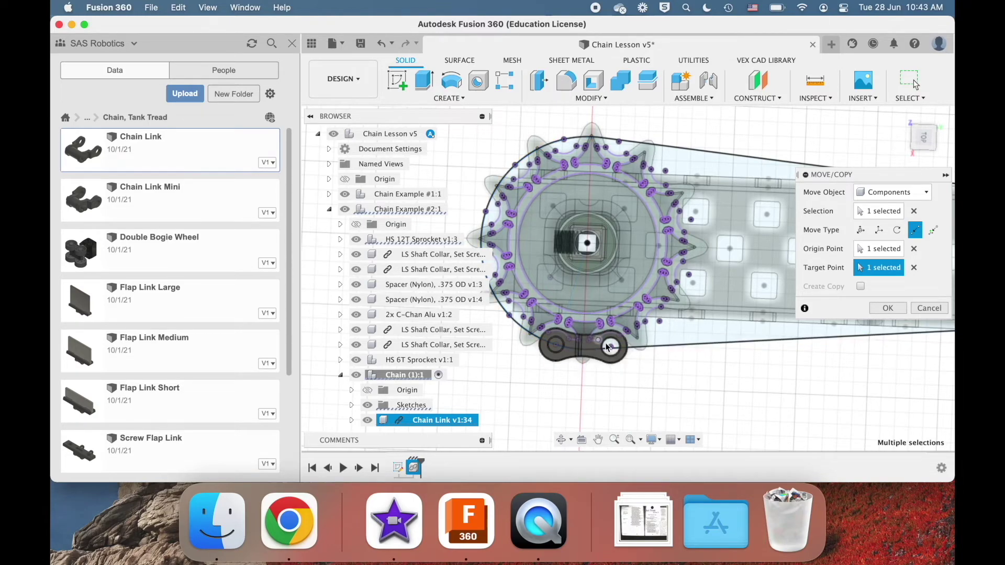
# Step: Examine how the chain link's roller and hole line up with the 12T sprocket's teeth and the sketched chain path
pyautogui.scroll(5, 606, 347)
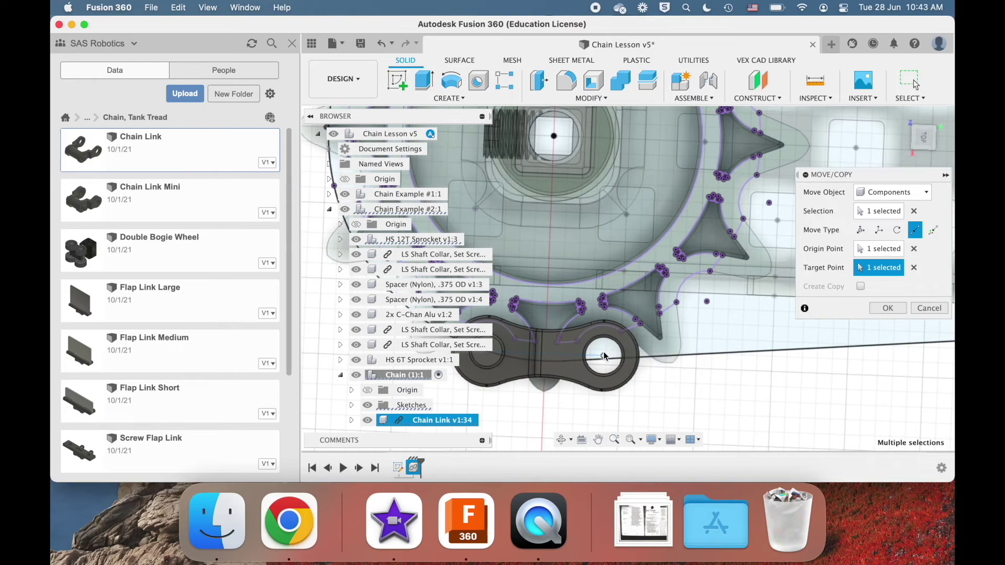
pyautogui.scroll(-8, 617, 371)
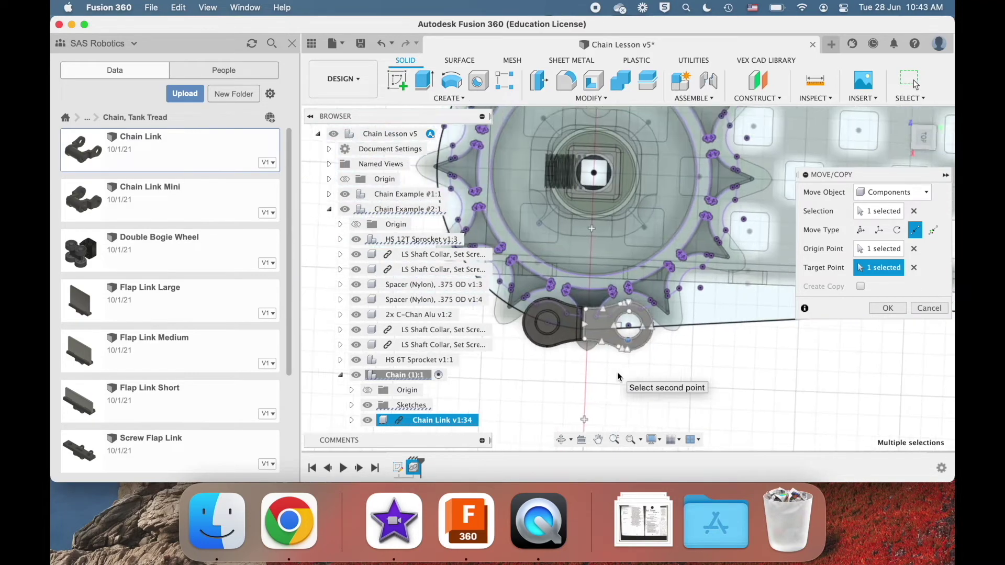
pyautogui.hscroll(4, 617, 371)
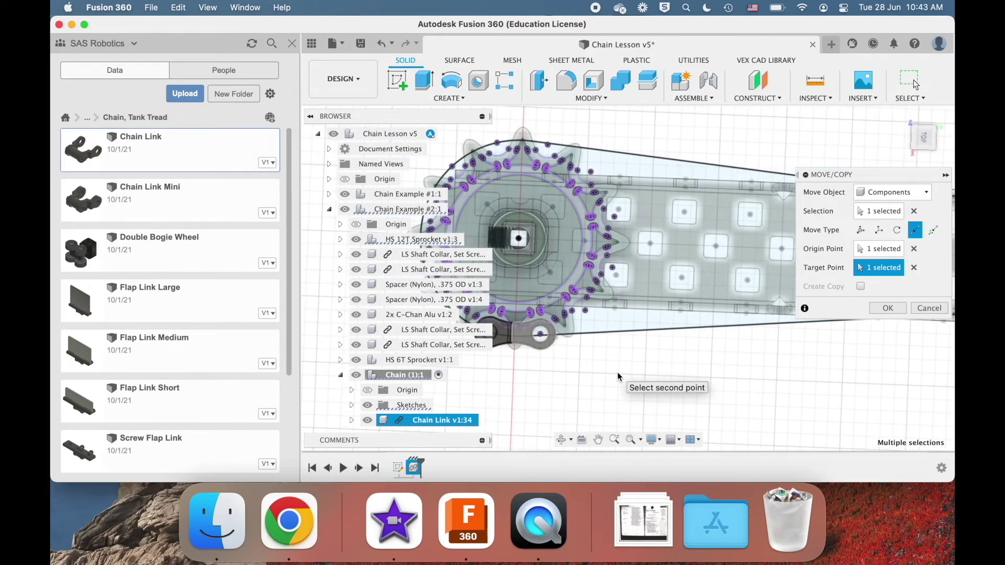
pyautogui.keyDown('shift'); pyautogui.scroll(-3, 617, 372); pyautogui.keyUp('shift')
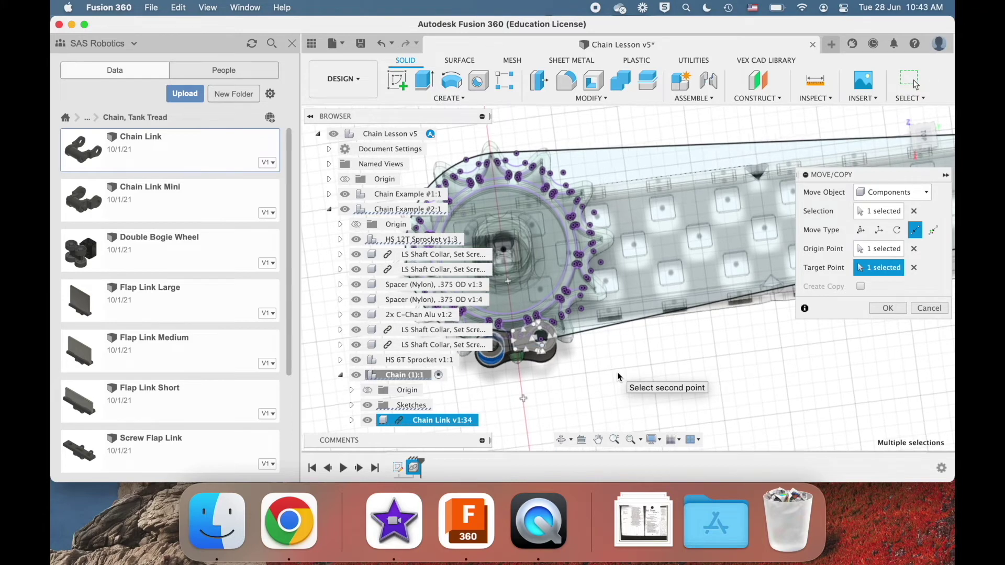
pyautogui.hscroll(3, 617, 372)
pyautogui.hscroll(-4, 617, 372)
pyautogui.hscroll(-2, 616, 371)
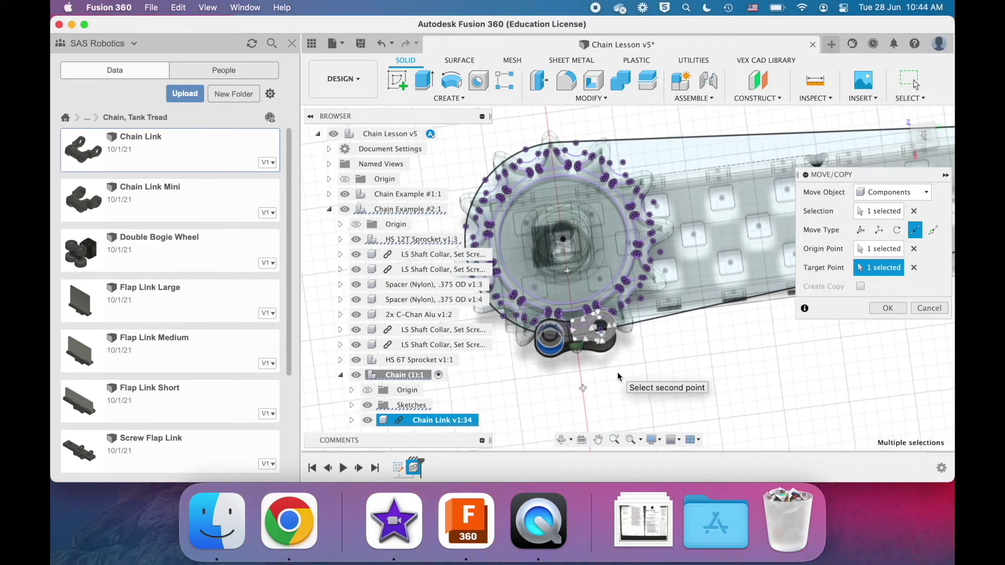
pyautogui.scroll(-5, 616, 372)
pyautogui.keyDown('shift'); pyautogui.hscroll(-4, 616, 372); pyautogui.keyUp('shift')
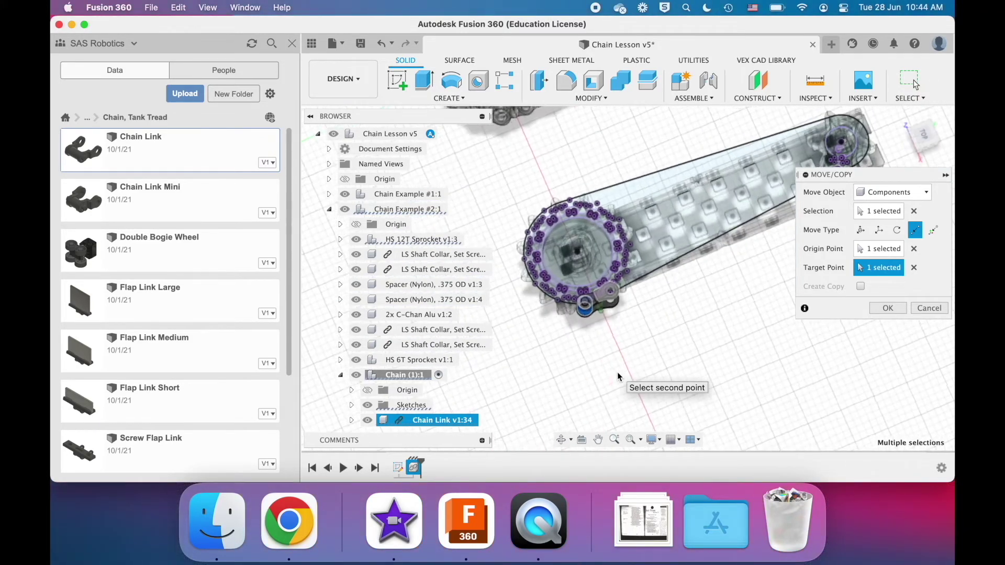
pyautogui.scroll(5, 617, 372)
pyautogui.keyDown('shift'); pyautogui.hscroll(-4, 617, 371); pyautogui.keyUp('shift')
pyautogui.keyDown('shift'); pyautogui.hscroll(5, 617, 372); pyautogui.keyUp('shift')
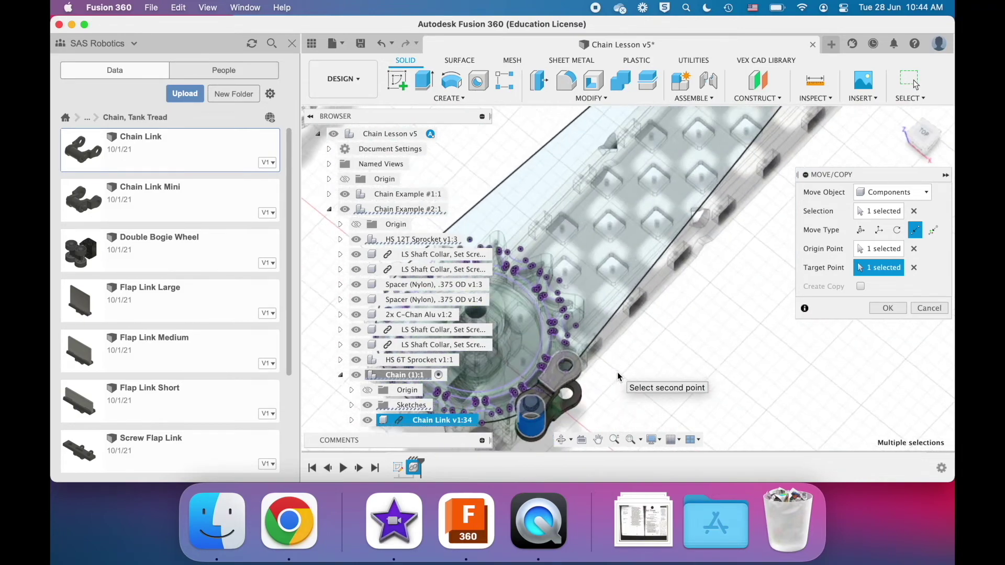
pyautogui.scroll(4, 617, 372)
pyautogui.hscroll(-2, 657, 353)
# Step: Move the chain link point to point, from its roller's centre to the upper edge of a 12T sprocket tooth gap
pyautogui.click(860, 229)
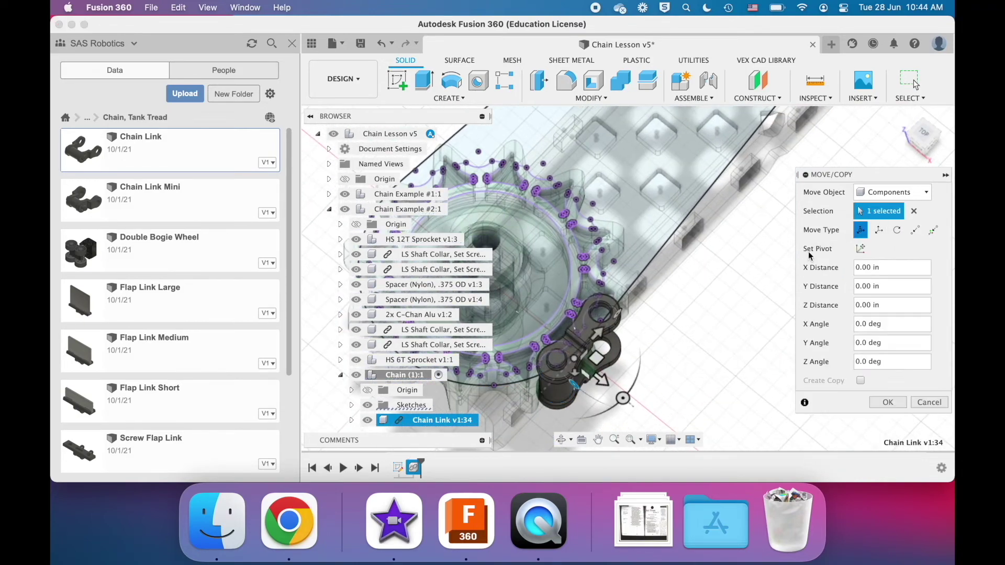
pyautogui.scroll(2, 678, 321)
pyautogui.moveTo(641, 345); pyautogui.dragTo(665, 369)
pyautogui.keyDown('shift'); pyautogui.scroll(-5, 675, 366); pyautogui.keyUp('shift')
pyautogui.click(915, 231)
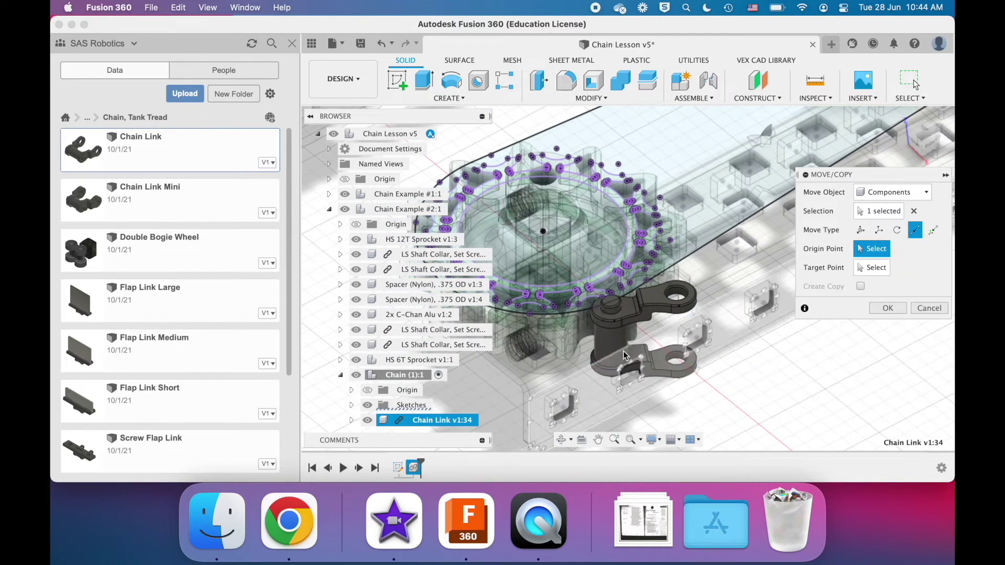
pyautogui.click(611, 335)
pyautogui.keyDown('shift'); pyautogui.scroll(2, 576, 336); pyautogui.keyUp('shift')
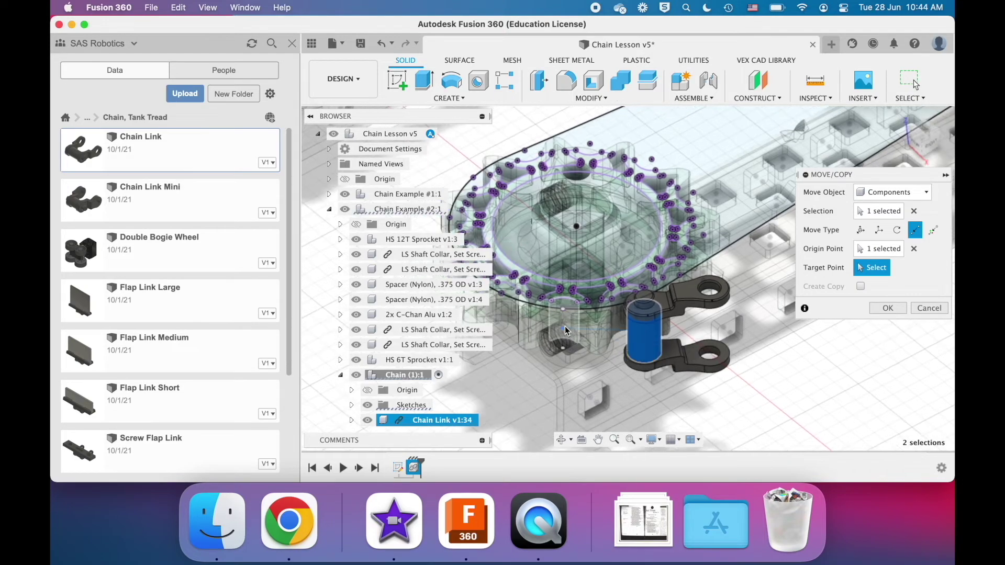
pyautogui.click(563, 310)
pyautogui.keyDown('shift'); pyautogui.scroll(6, 617, 322); pyautogui.keyUp('shift')
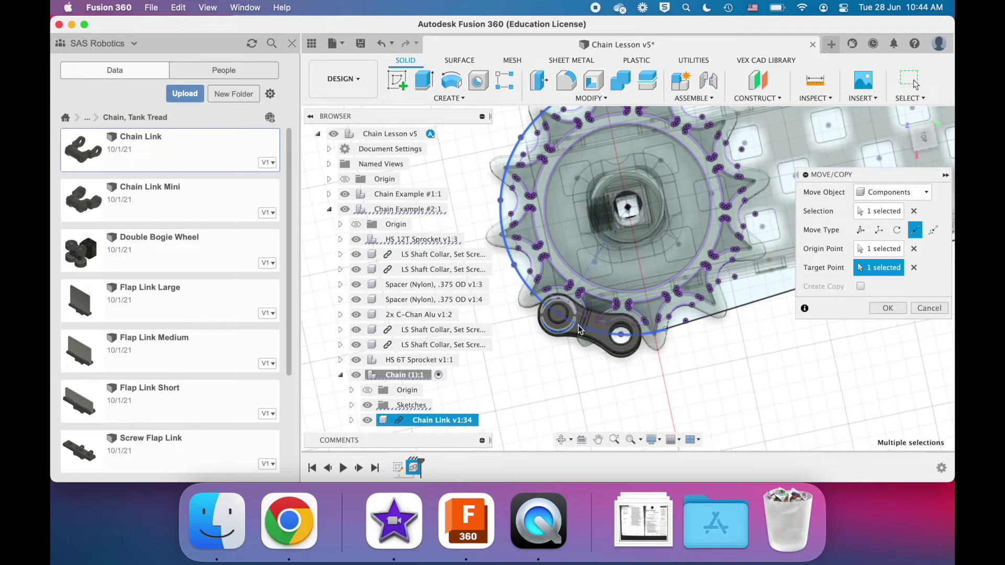
# Step: Check the chain link's fit against the 12T sprocket and the sketched chain path, and accept the move
pyautogui.scroll(-3, 657, 299)
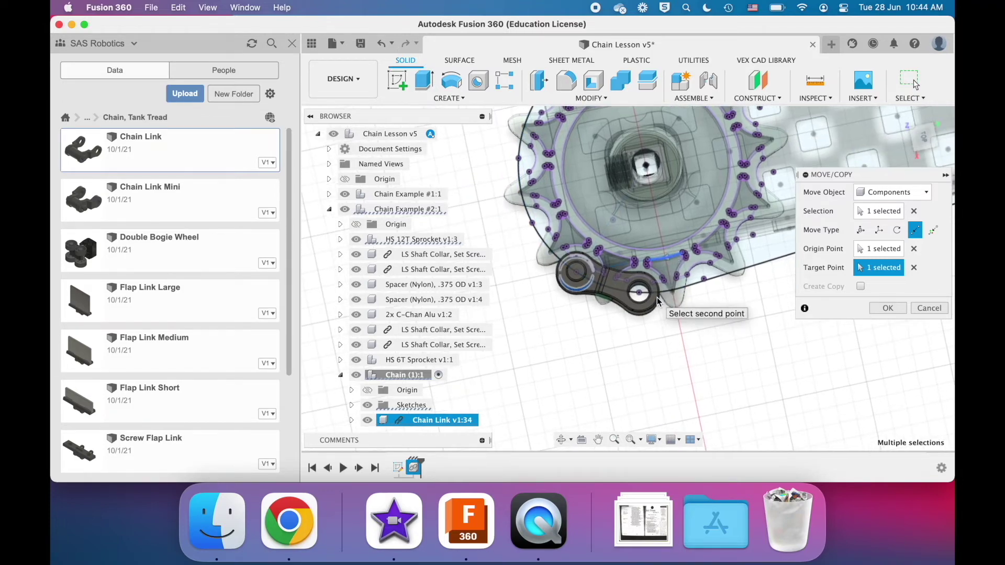
pyautogui.keyDown('shift'); pyautogui.scroll(-10, 658, 297); pyautogui.keyUp('shift')
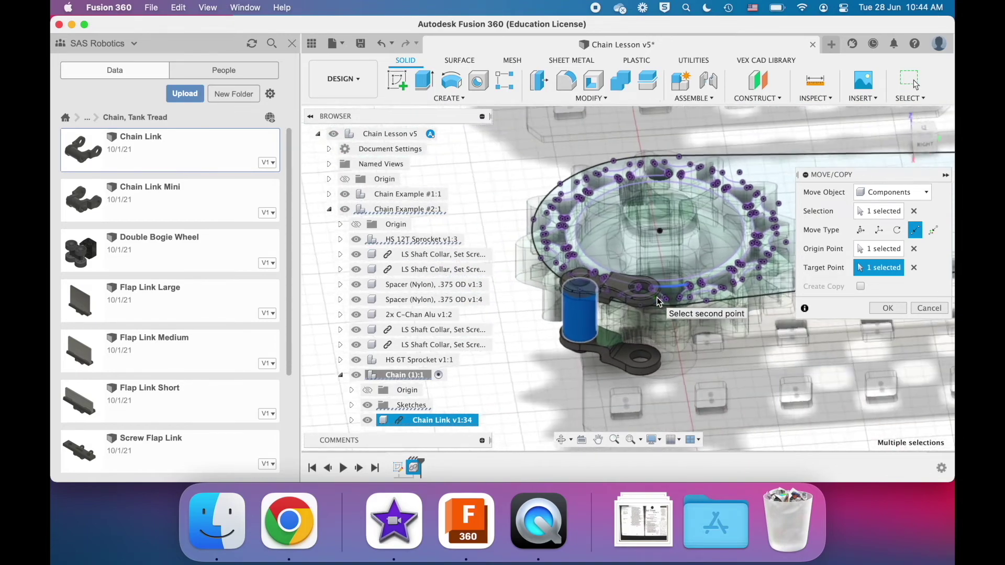
pyautogui.keyDown('shift'); pyautogui.scroll(10, 658, 297); pyautogui.keyUp('shift')
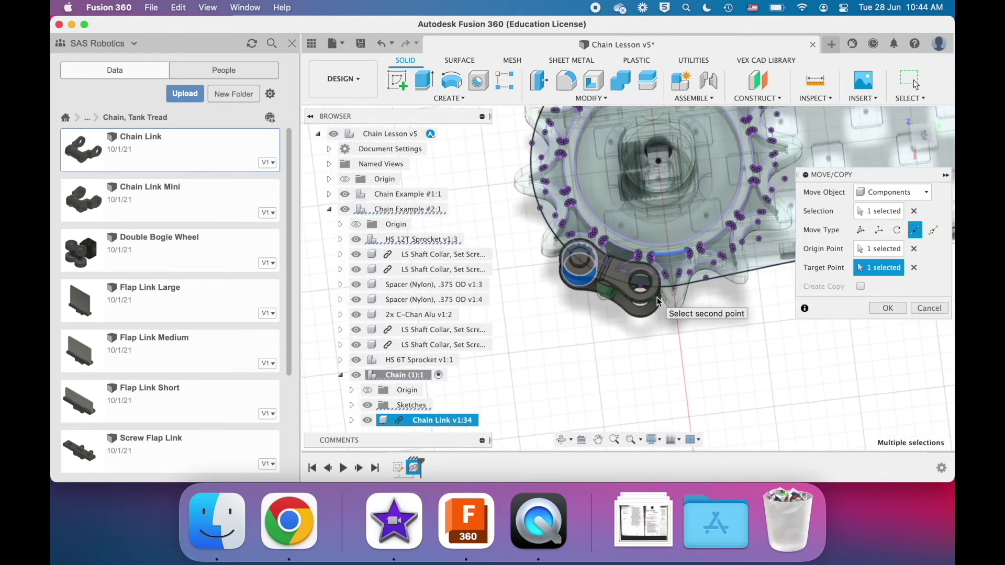
pyautogui.keyDown('shift'); pyautogui.scroll(-10, 657, 297); pyautogui.keyUp('shift')
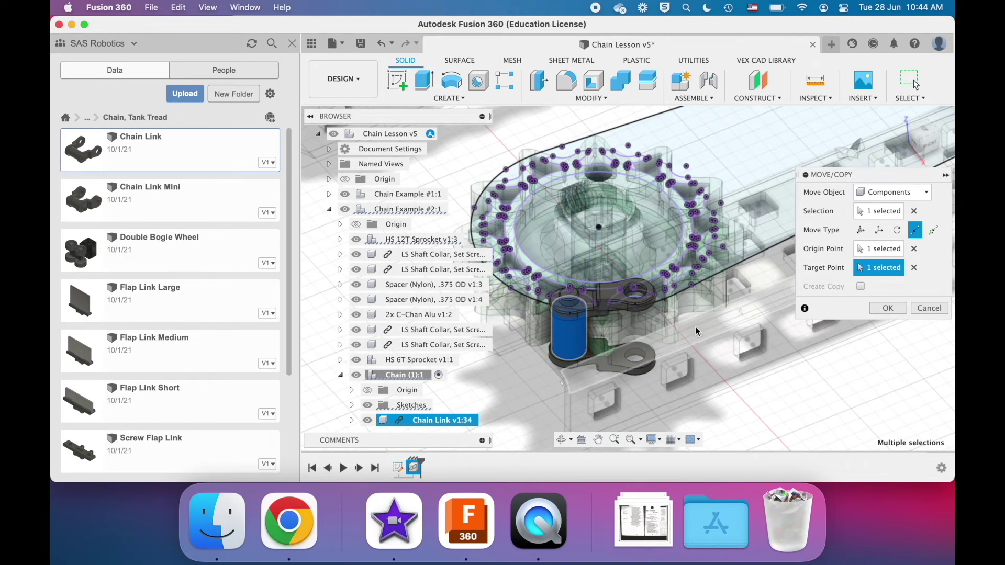
pyautogui.keyDown('shift'); pyautogui.scroll(10, 686, 308); pyautogui.keyUp('shift')
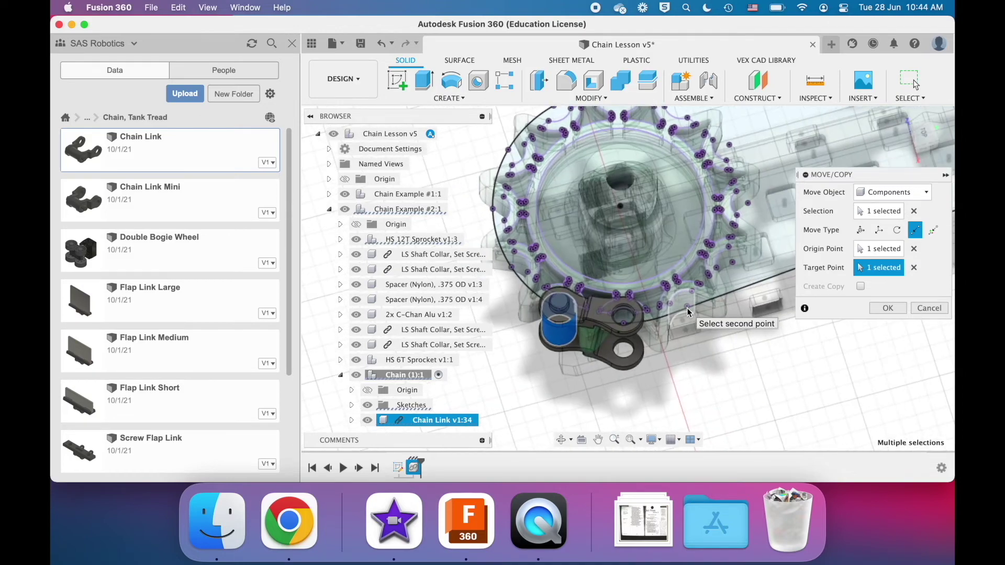
pyautogui.scroll(3, 687, 309)
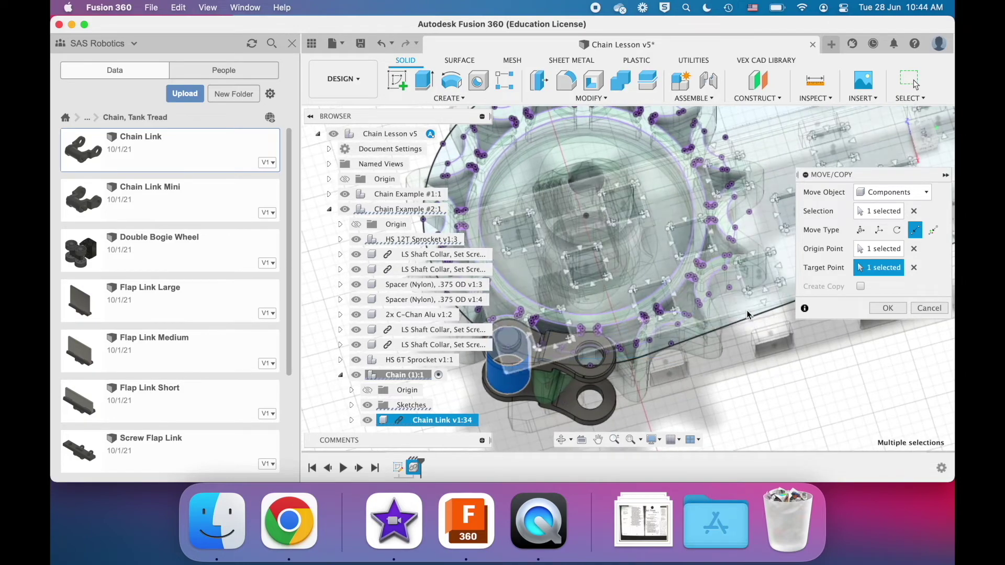
pyautogui.scroll(-3, 746, 310)
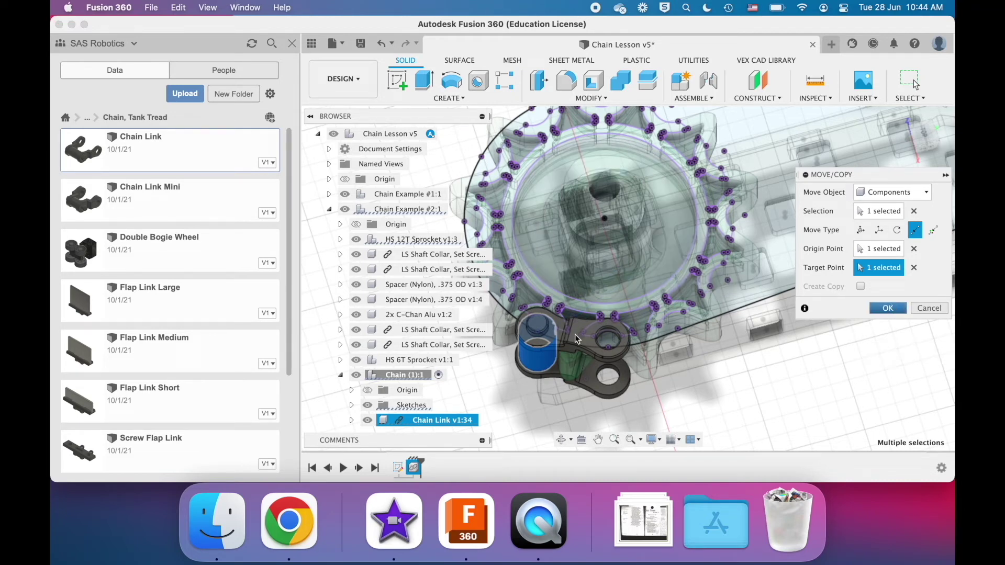
pyautogui.press('Return')
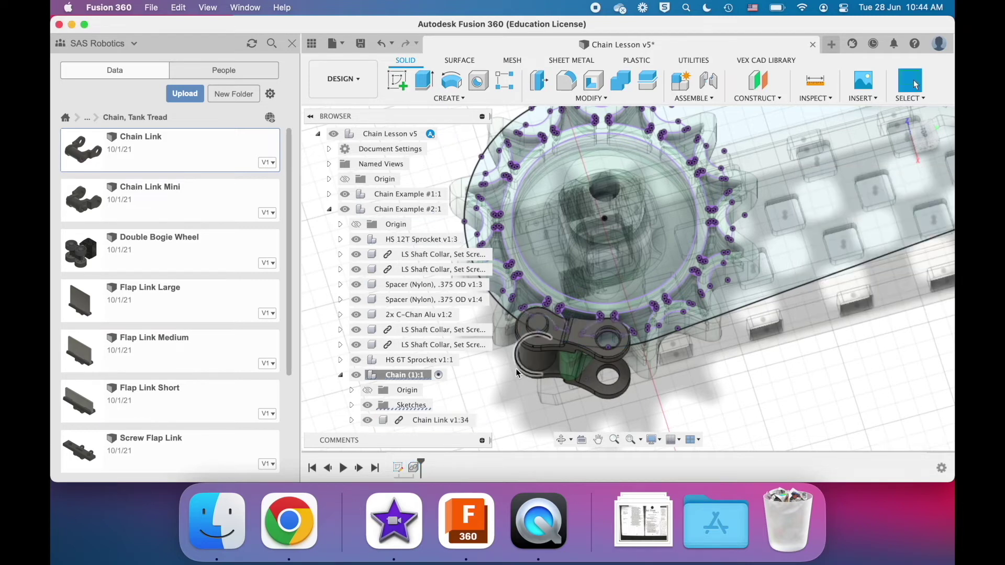
# Step: Review how the chain links are organised inside the Chain component of Chain Example #1
pyautogui.click(396, 375)
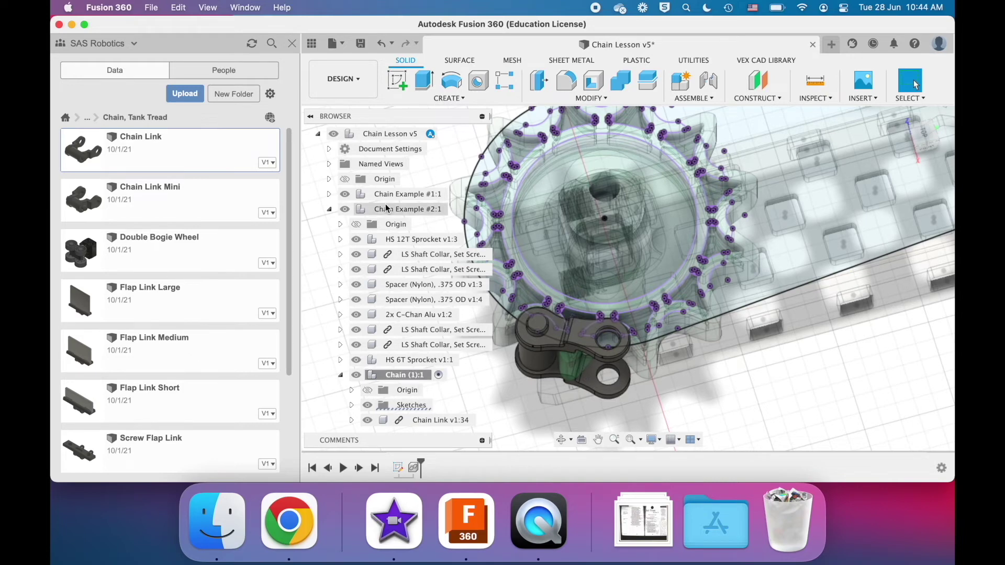
pyautogui.click(329, 194)
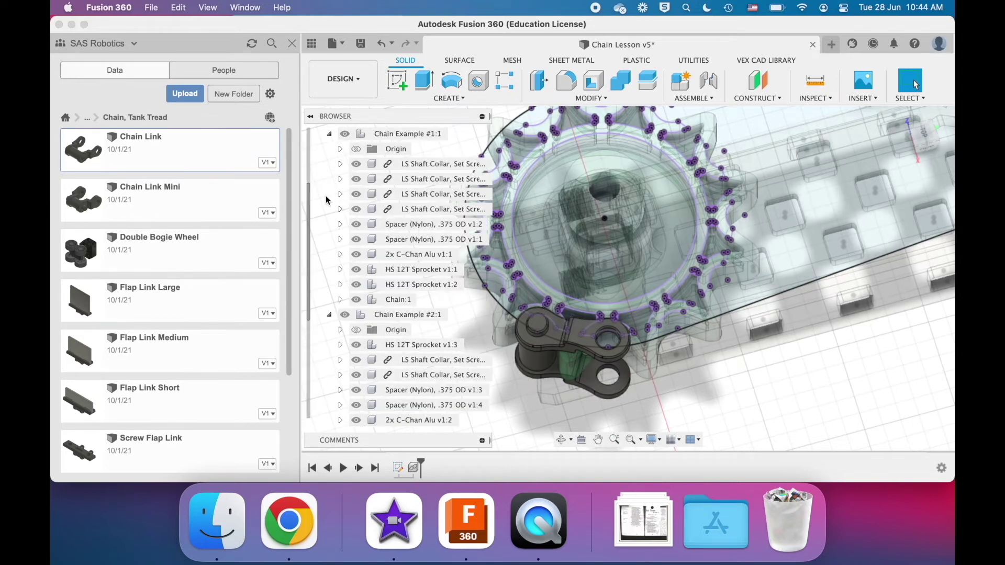
pyautogui.click(340, 300)
pyautogui.scroll(-5, 381, 318)
pyautogui.scroll(3, 381, 319)
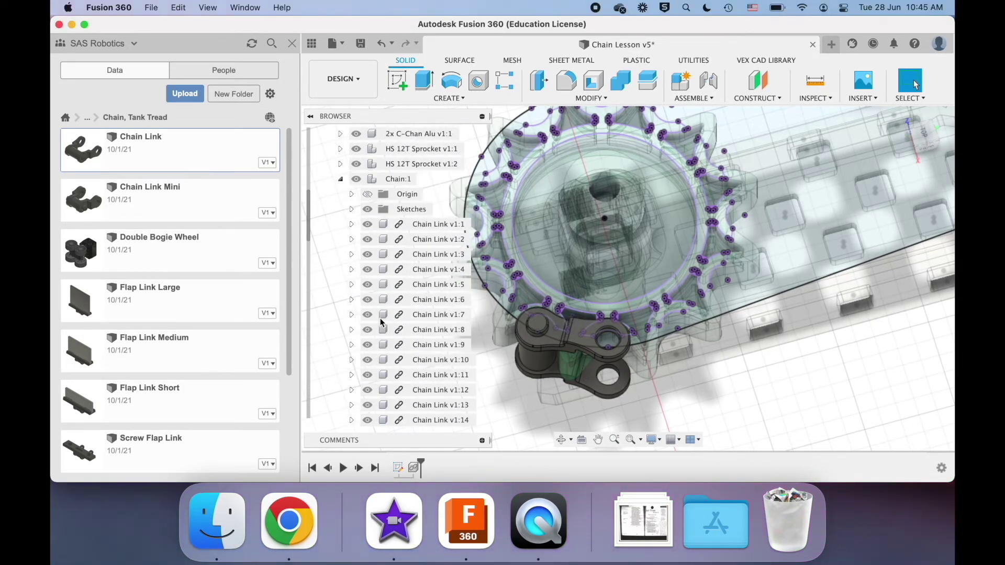
pyautogui.click(340, 180)
pyautogui.scroll(5, 402, 167)
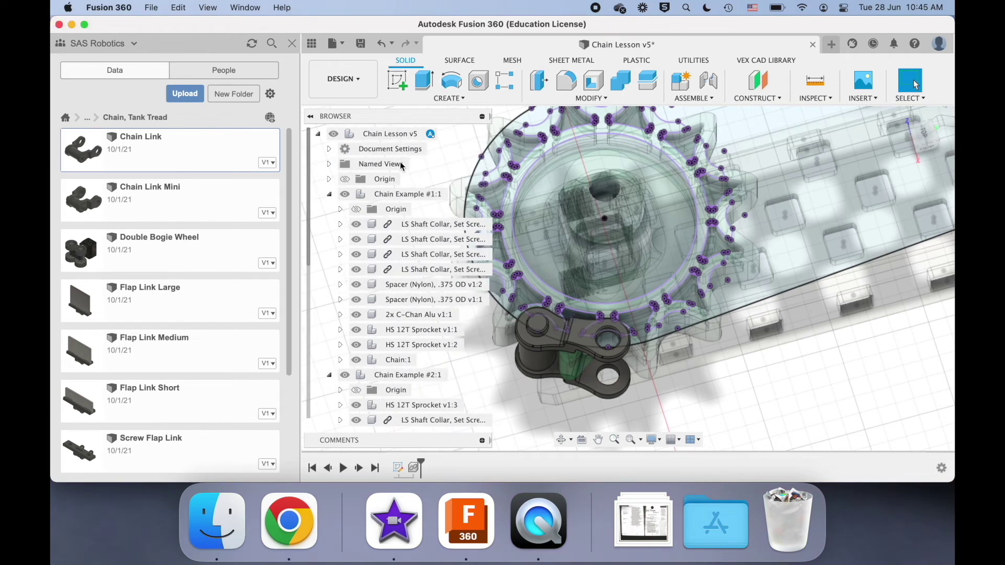
pyautogui.click(330, 195)
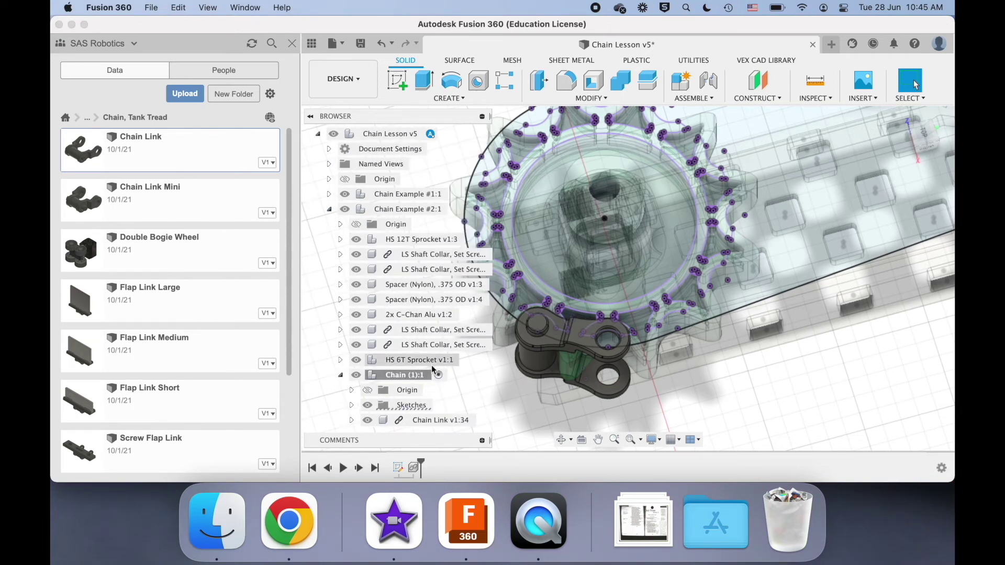
# Step: Set up a Pattern on Path of the chain link component along the sketched chain loop, with Path Direction orientation
pyautogui.moveTo(569, 428); pyautogui.dragTo(586, 408, button='middle')
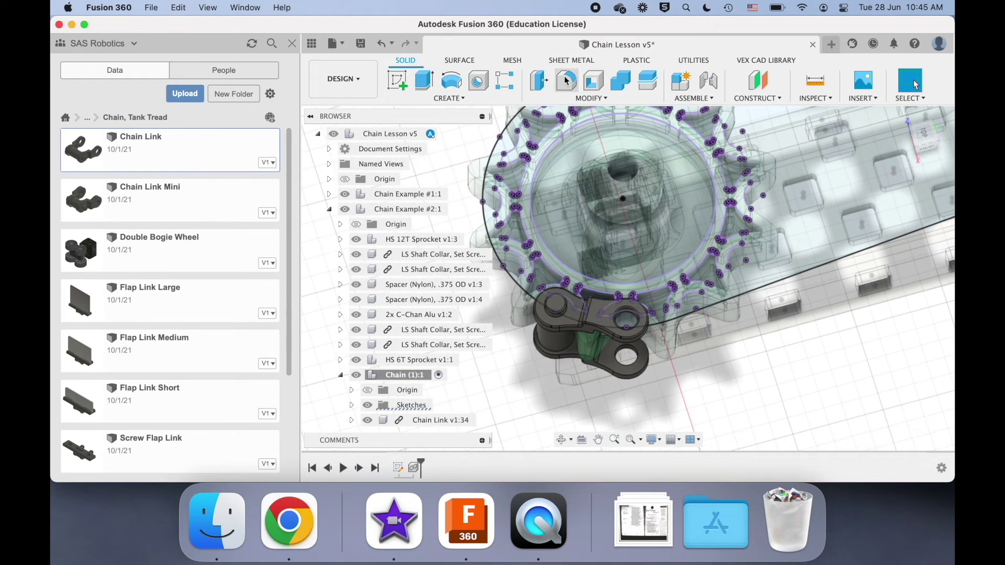
pyautogui.click(459, 98)
pyautogui.moveTo(426, 369)
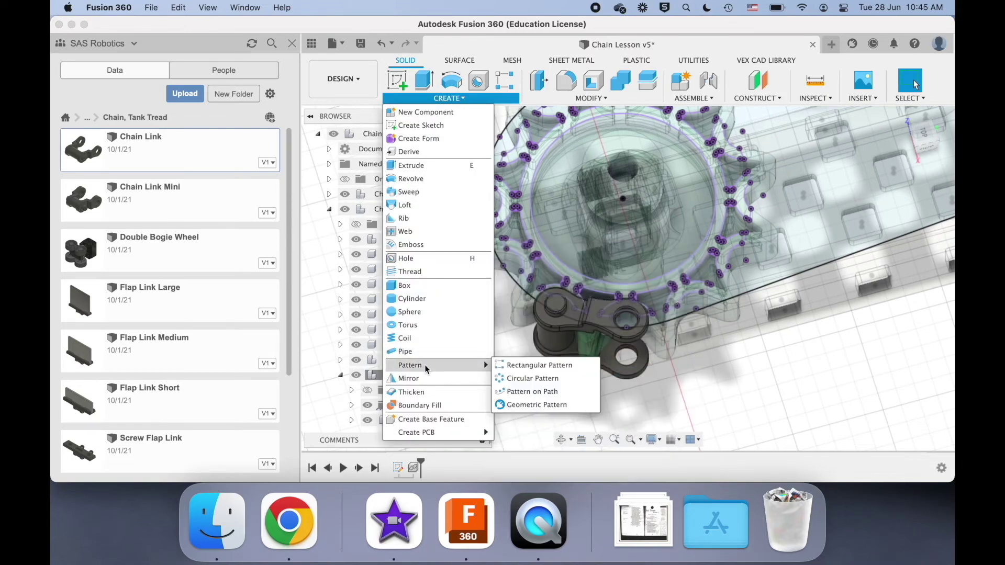
pyautogui.click(529, 391)
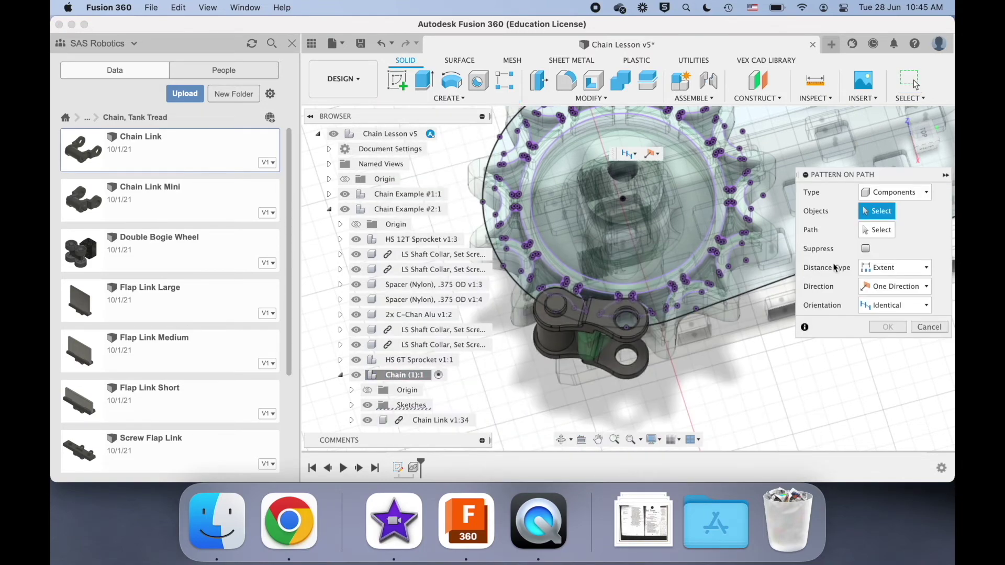
pyautogui.click(632, 322)
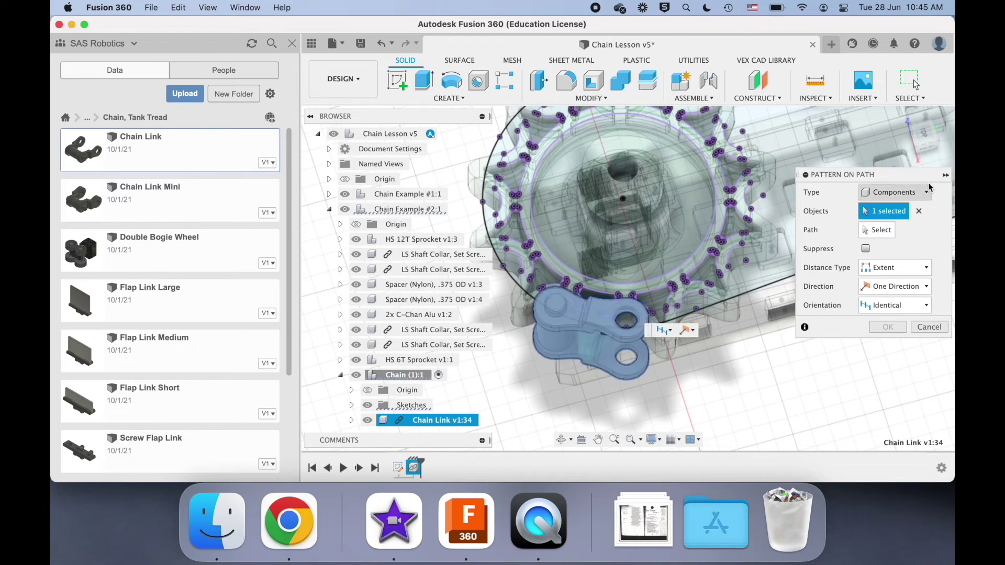
pyautogui.click(892, 229)
pyautogui.click(702, 306)
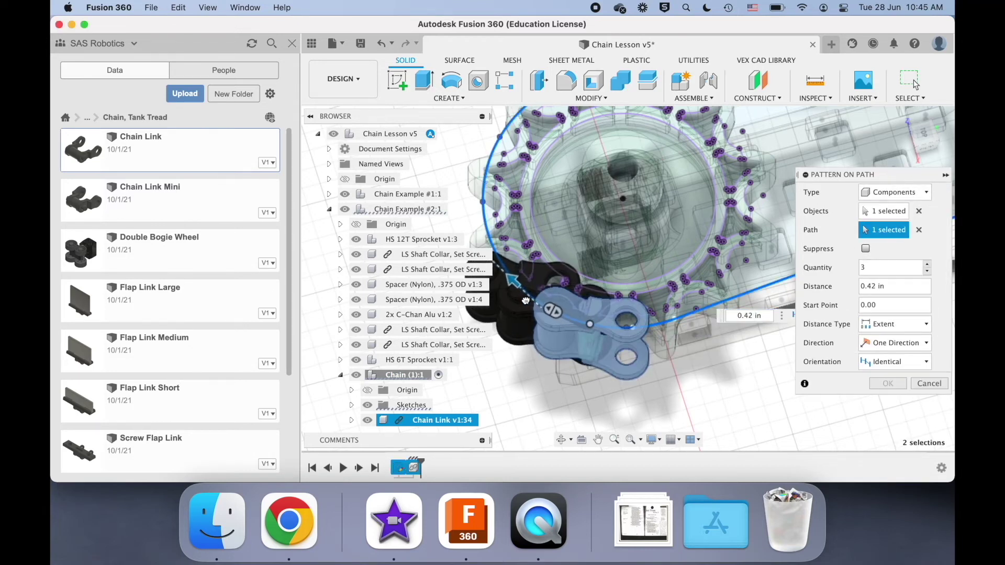
pyautogui.click(919, 359)
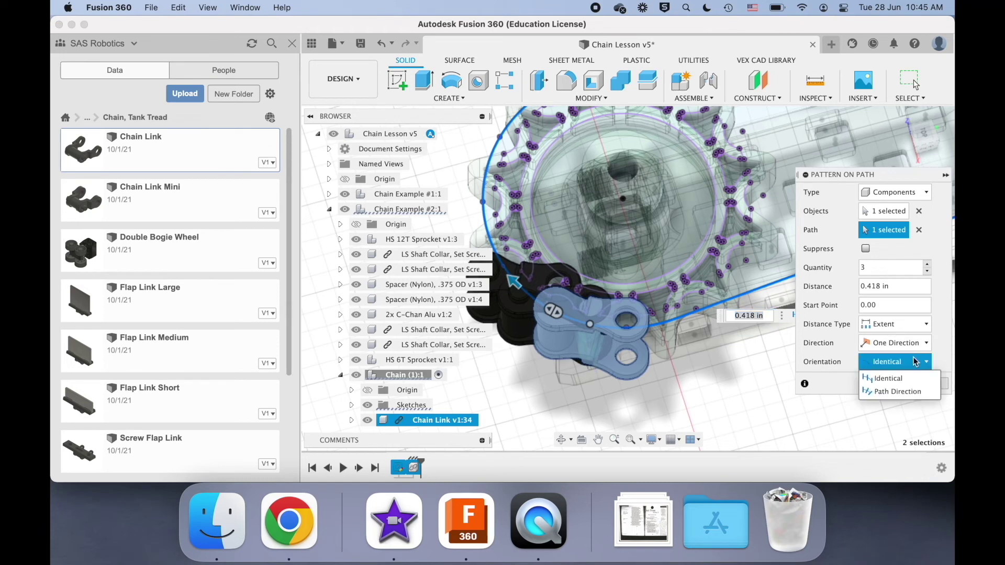
pyautogui.click(906, 390)
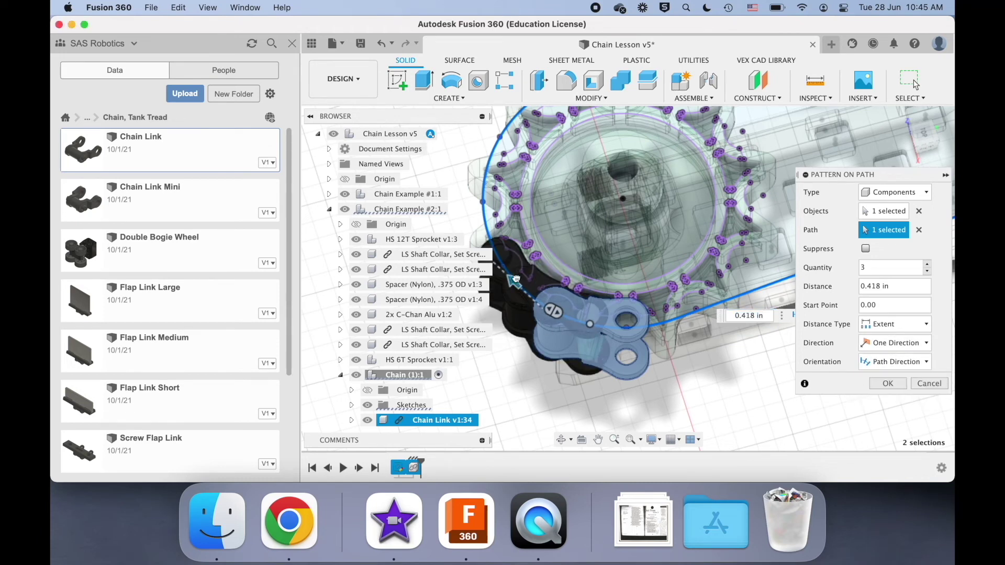
# Step: Extend the pattern around the whole chain loop to a distance of about 11.185 in and set the quantity to 30
pyautogui.moveTo(516, 279); pyautogui.dragTo(659, 326)
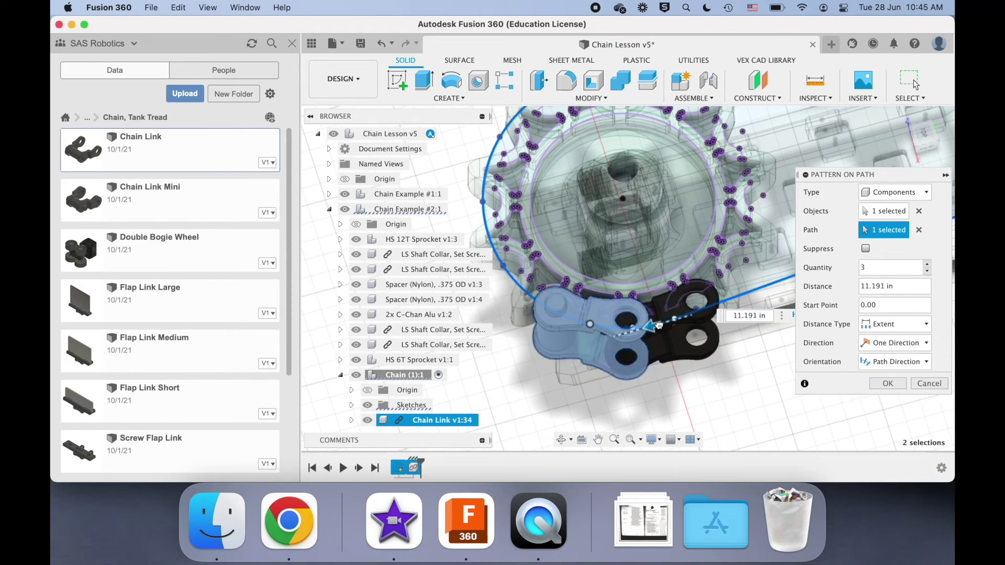
pyautogui.scroll(5, 658, 325)
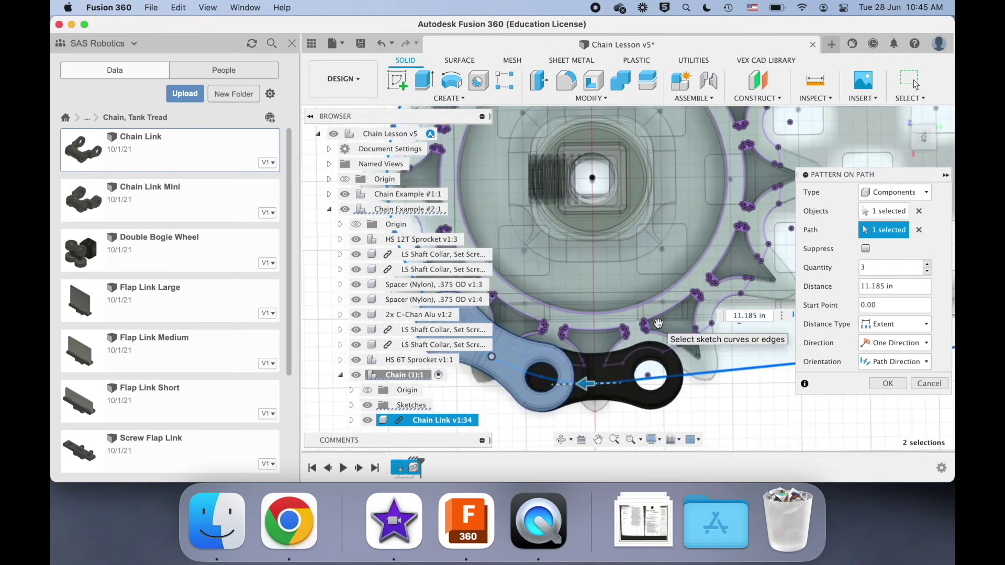
pyautogui.scroll(-3, 658, 322)
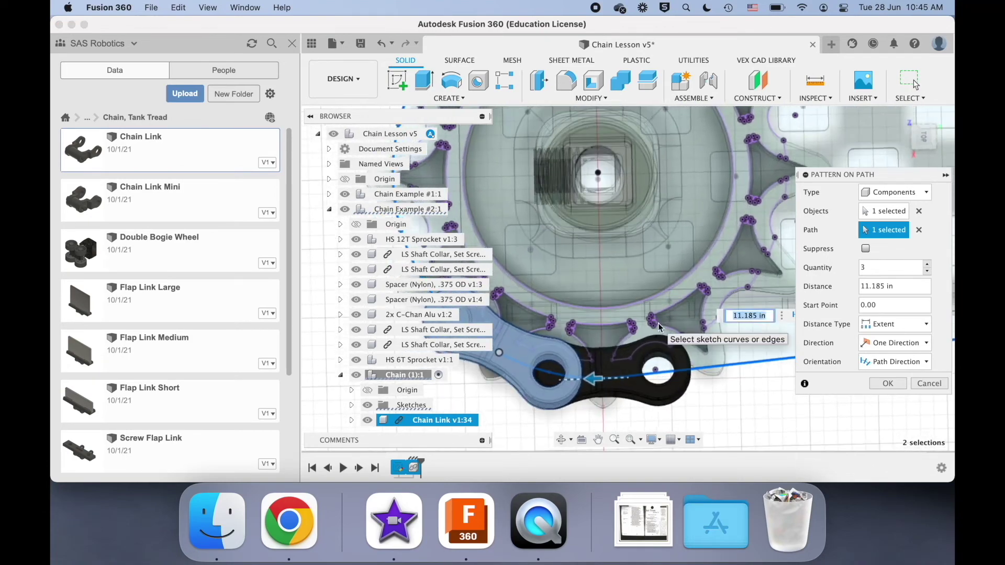
pyautogui.click(885, 266)
pyautogui.scroll(-5, 773, 279)
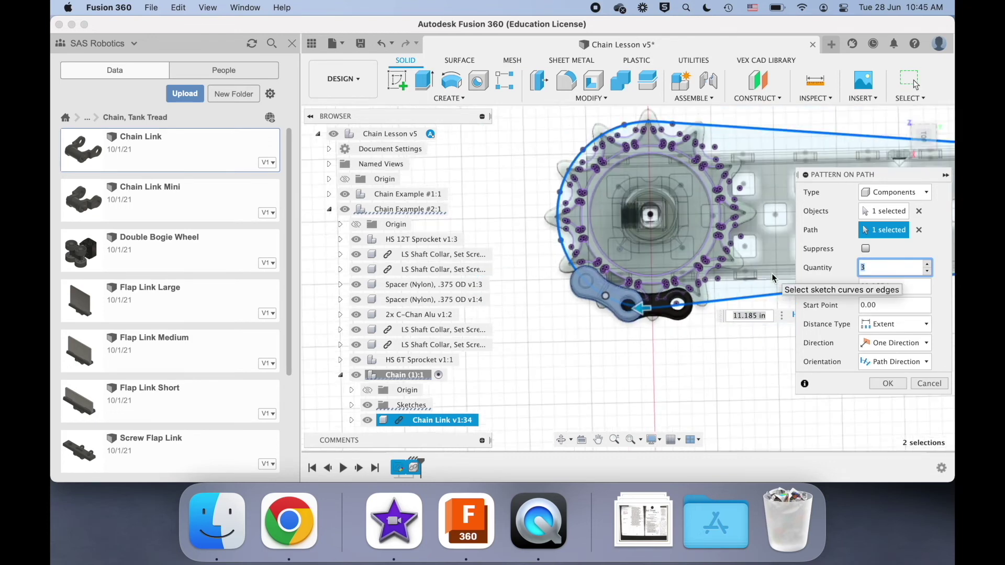
pyautogui.hscroll(3, 774, 279)
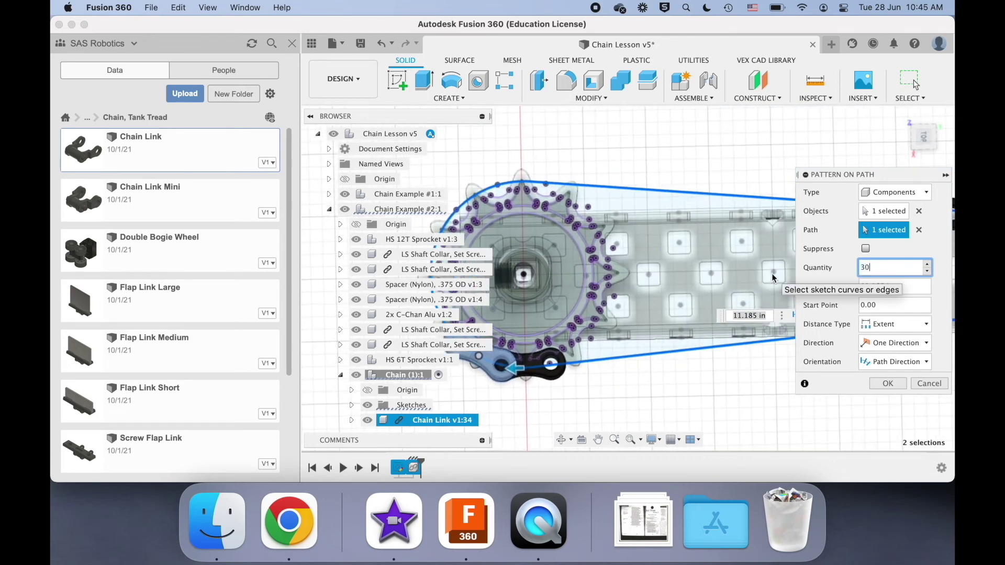
pyautogui.scroll(3, 693, 301)
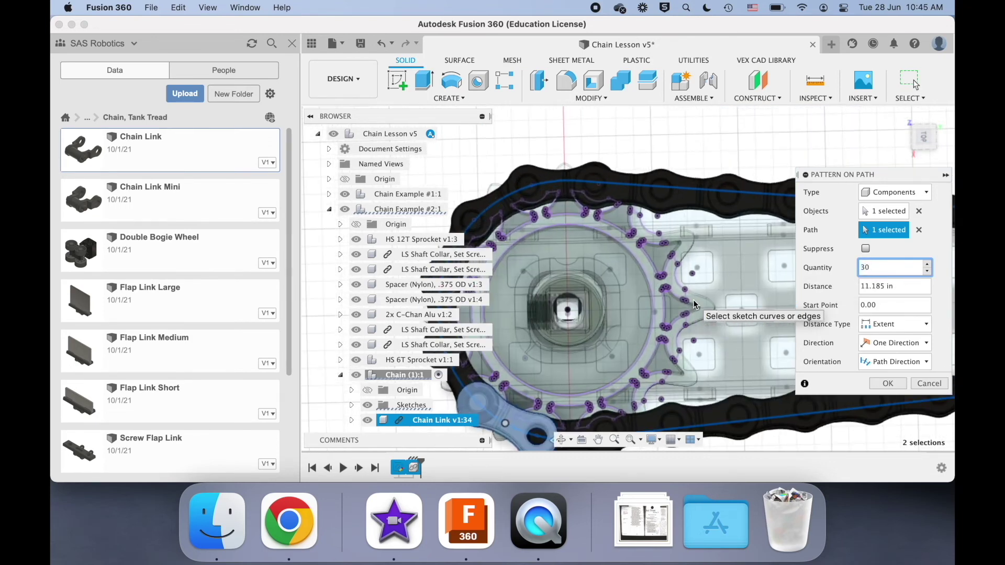
# Step: Examine how closely the patterned links' rollers and holes line up along the chain path near the 12T sprocket
pyautogui.keyDown('shift'); pyautogui.scroll(-3, 665, 283); pyautogui.keyUp('shift')
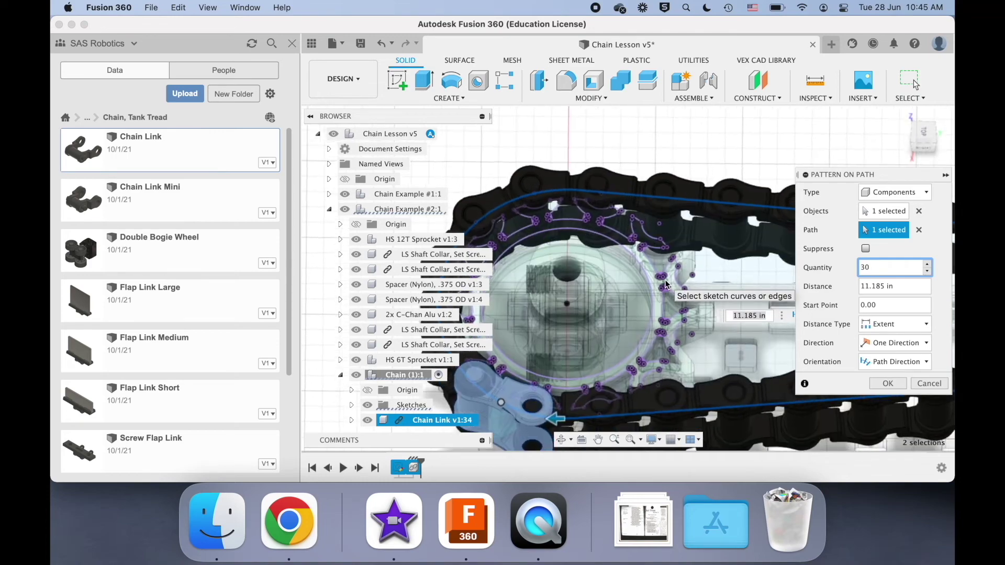
pyautogui.scroll(-5, 665, 284)
pyautogui.scroll(4, 666, 285)
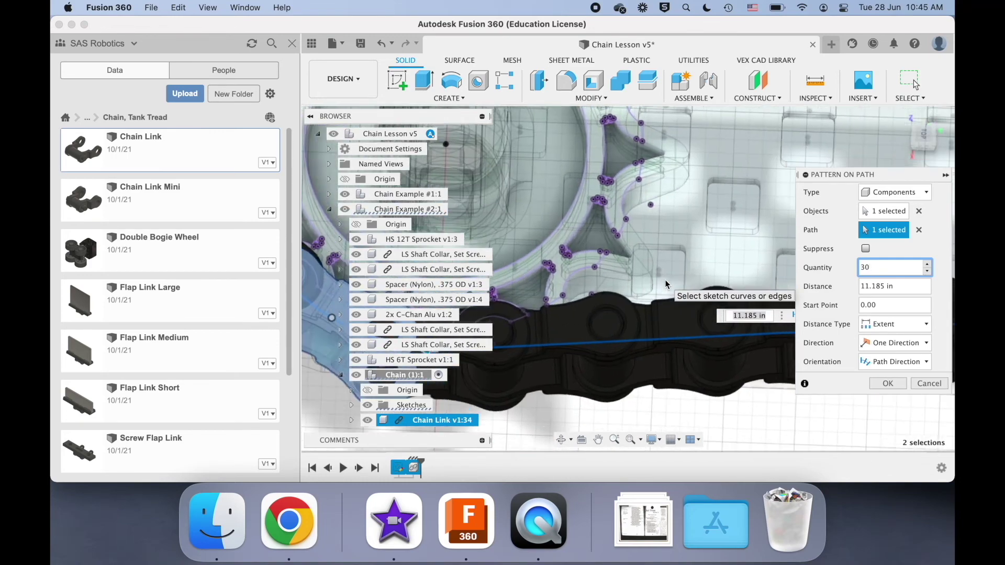
pyautogui.scroll(5, 666, 283)
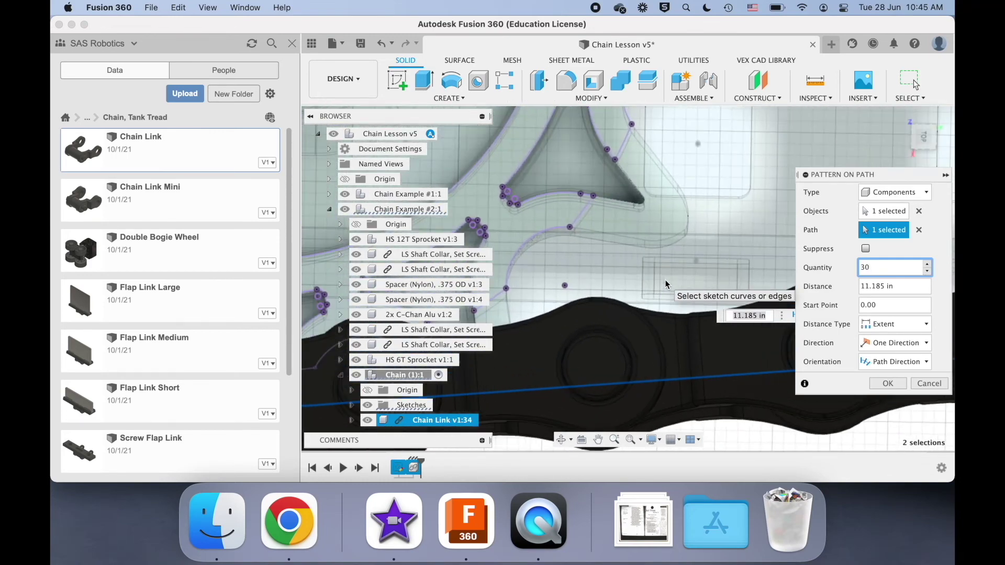
pyautogui.scroll(-3, 666, 284)
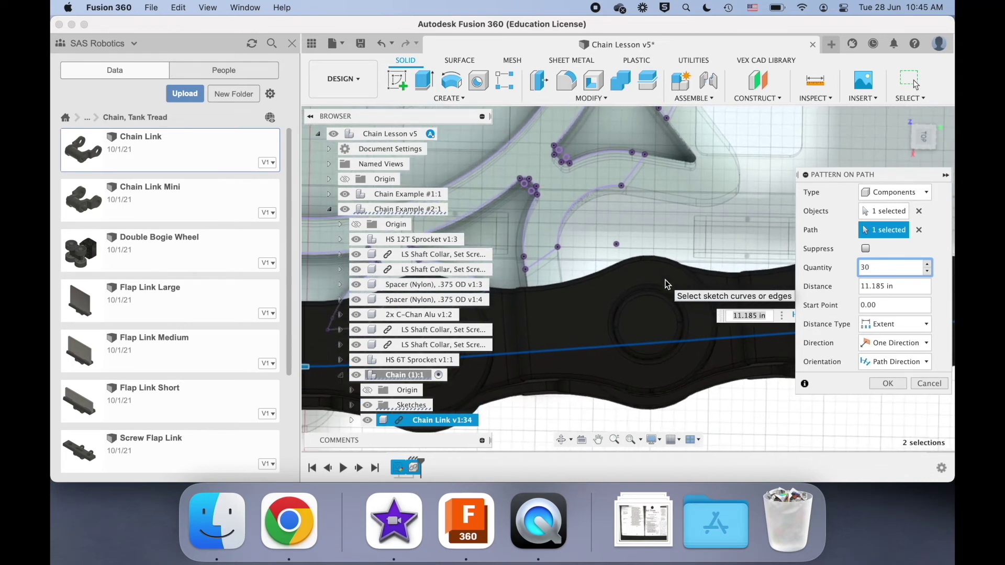
pyautogui.scroll(1, 665, 284)
pyautogui.scroll(3, 665, 284)
pyautogui.scroll(-3, 666, 285)
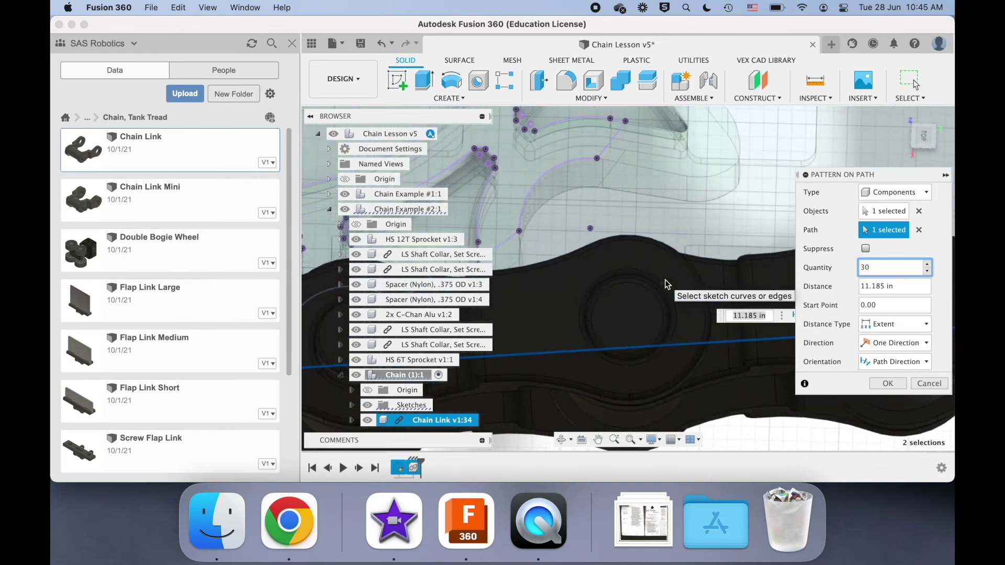
# Step: Complete the path pattern of chain links around the 12T and 6T sprockets of Chain Example #2
pyautogui.keyDown('shift'); pyautogui.scroll(-3, 664, 279); pyautogui.keyUp('shift')
pyautogui.scroll(-3, 664, 279)
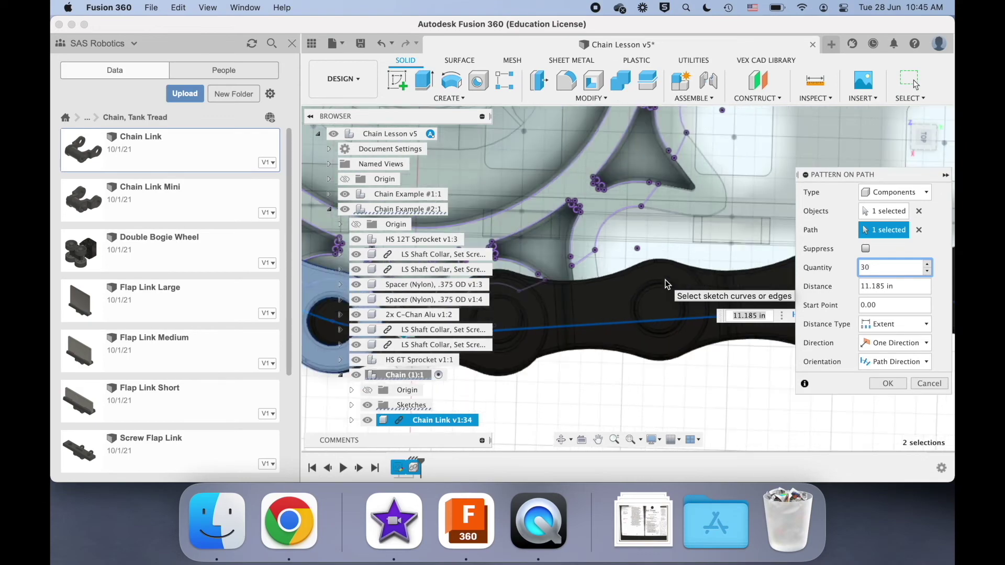
pyautogui.click(888, 384)
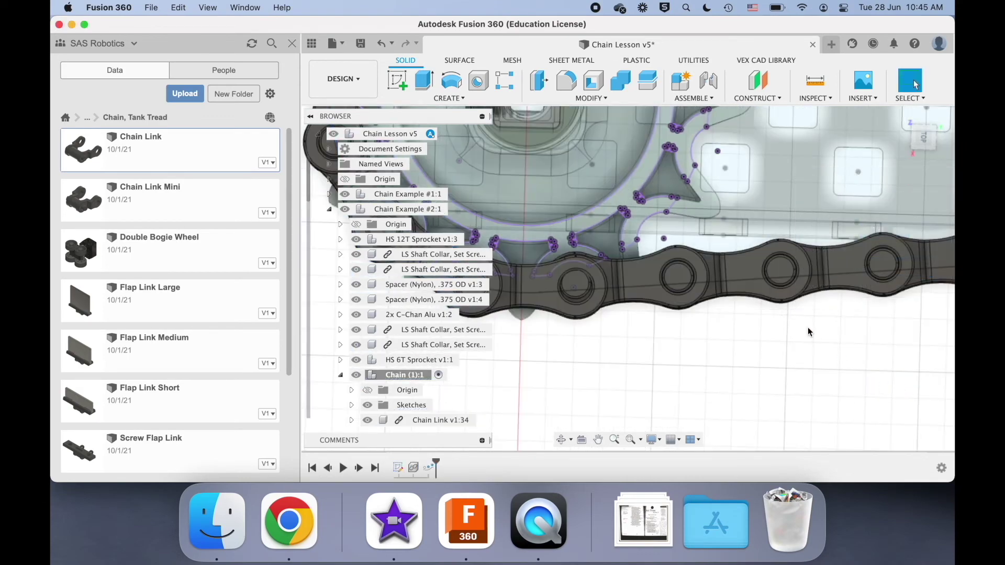
pyautogui.keyDown('shift'); pyautogui.scroll(-3, 808, 329); pyautogui.keyUp('shift')
pyautogui.keyDown('shift'); pyautogui.scroll(-3, 809, 332); pyautogui.keyUp('shift')
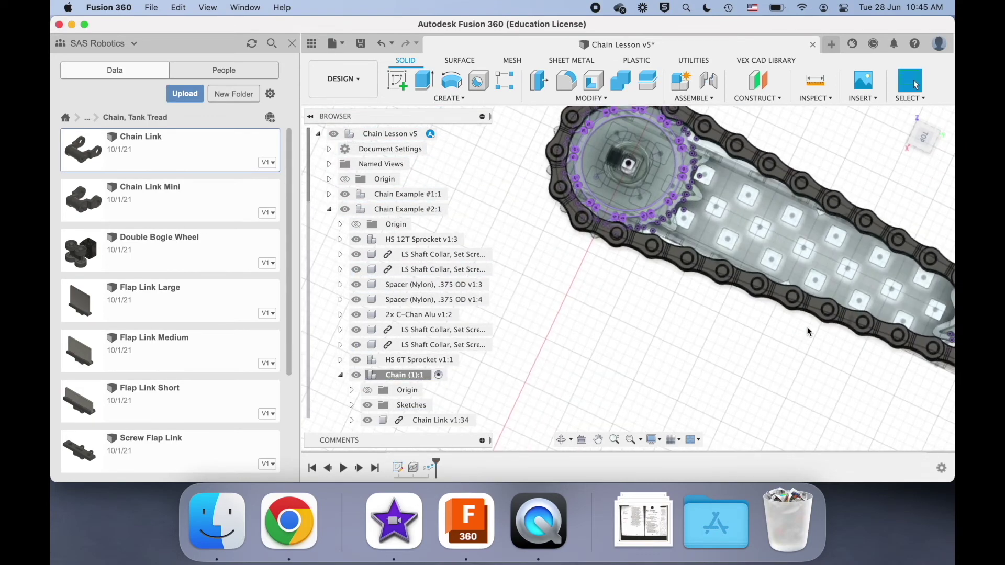
pyautogui.keyDown('shift'); pyautogui.scroll(-5, 667, 284); pyautogui.keyUp('shift')
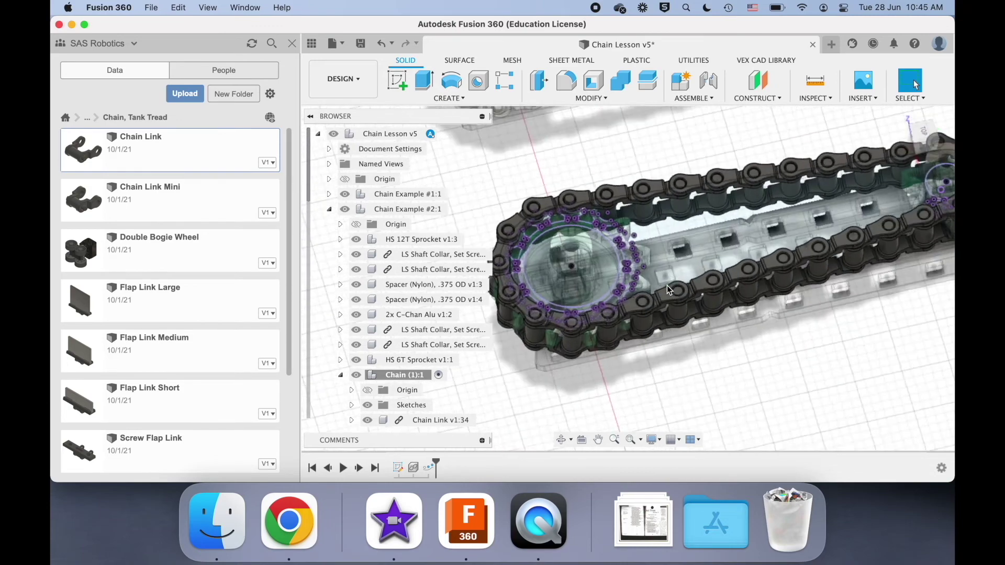
# Step: Make Chain Example #2 the active component and collapse the contents of its Chain component
pyautogui.click(441, 209)
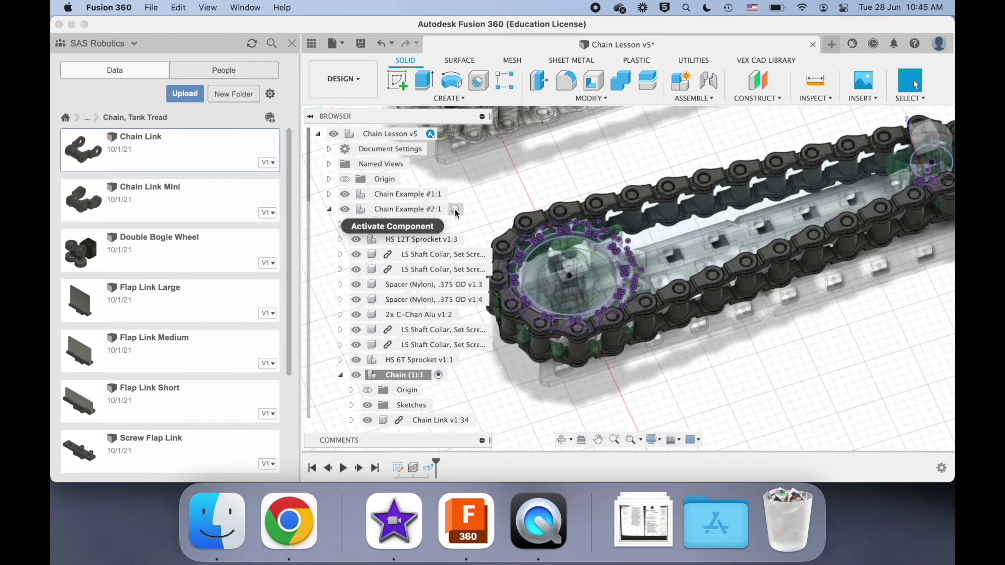
pyautogui.click(457, 209)
pyautogui.click(339, 375)
pyautogui.click(652, 393)
pyautogui.hscroll(3, 651, 393)
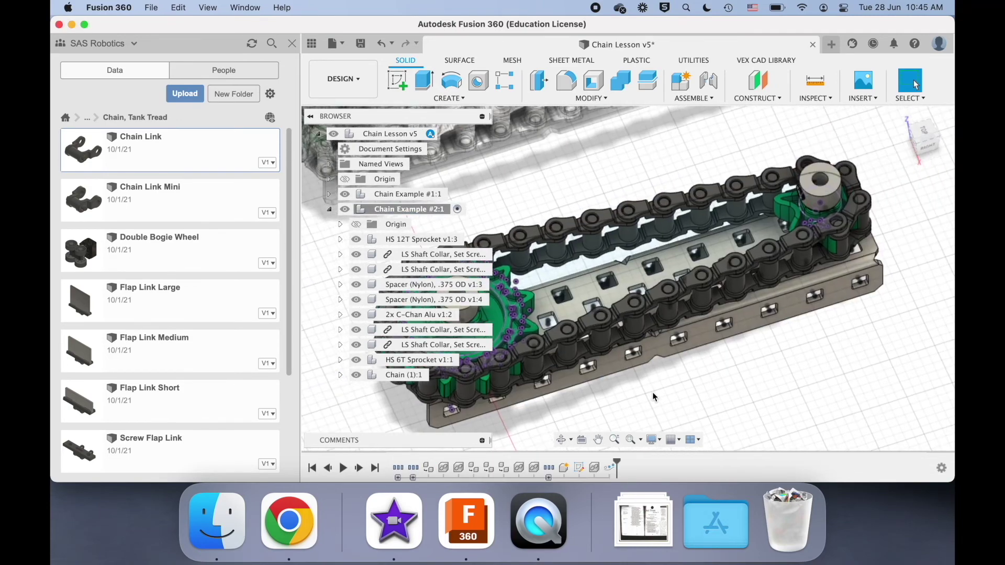
# Step: Hide Sketch1, the path sketch inside the Chain component of Chain Example #2, and collapse that component again
pyautogui.click(339, 375)
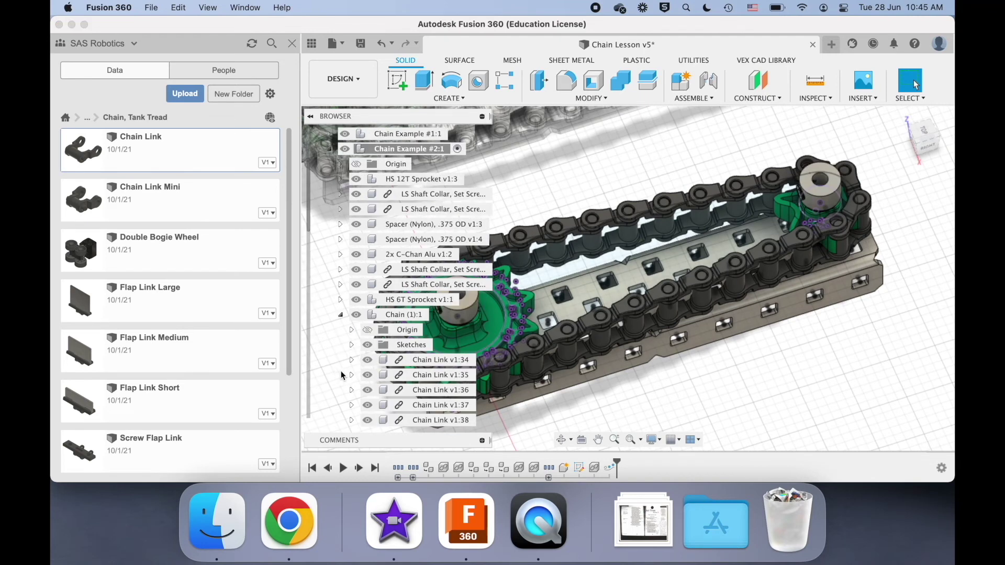
pyautogui.click(376, 360)
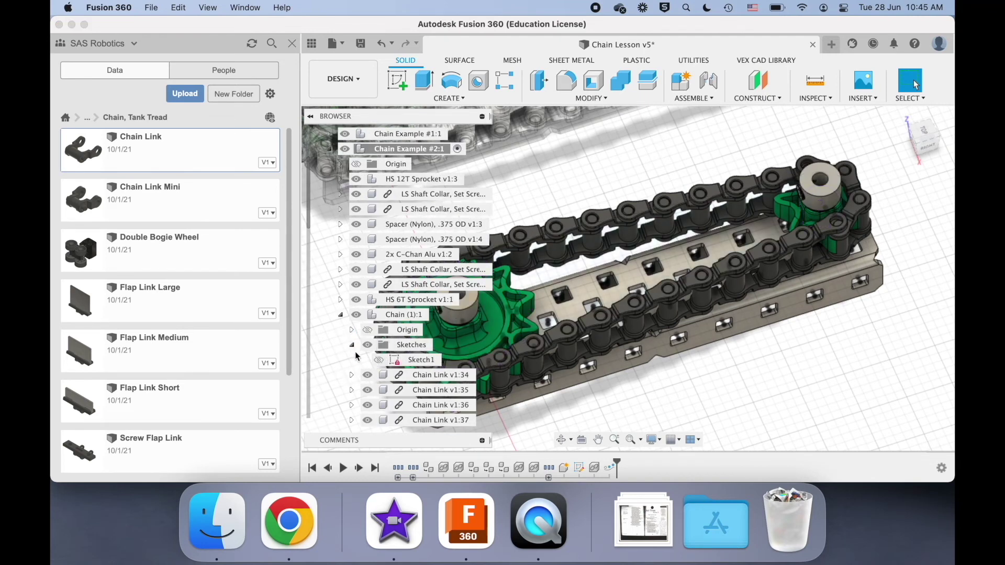
pyautogui.click(340, 314)
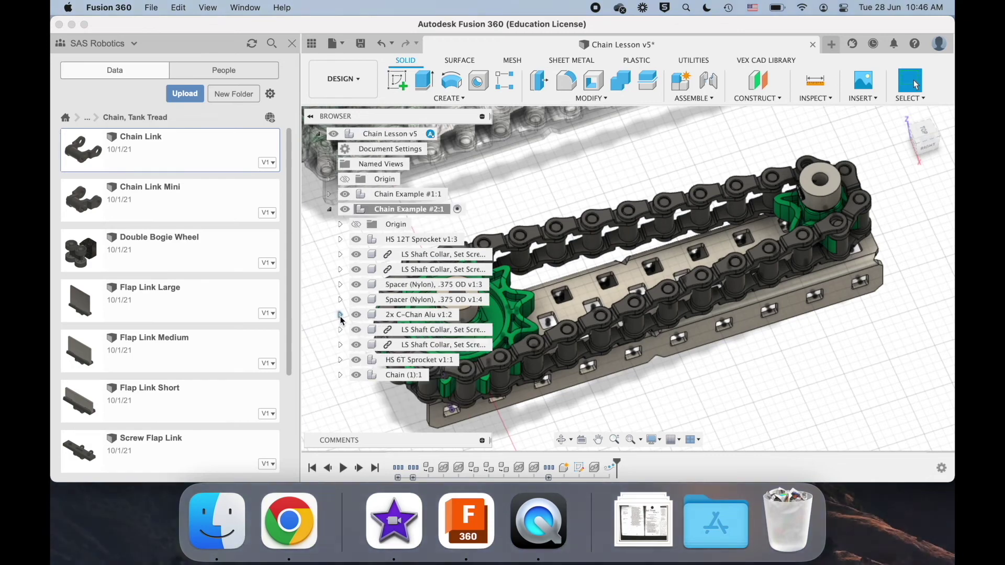
# Step: Examine the finished chain of Chain Example #2 from several angles, checking how its links wrap the 12T and 6T sprockets
pyautogui.scroll(5, 700, 331)
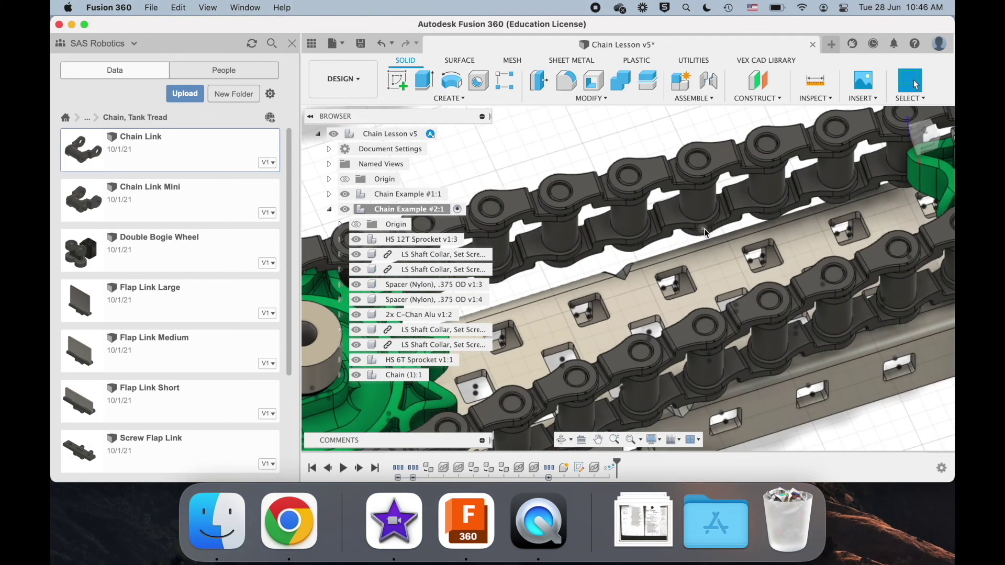
pyautogui.scroll(-2, 704, 231)
pyautogui.keyDown('shift'); pyautogui.hscroll(3, 704, 228); pyautogui.keyUp('shift')
pyautogui.keyDown('shift'); pyautogui.hscroll(10, 777, 229); pyautogui.keyUp('shift')
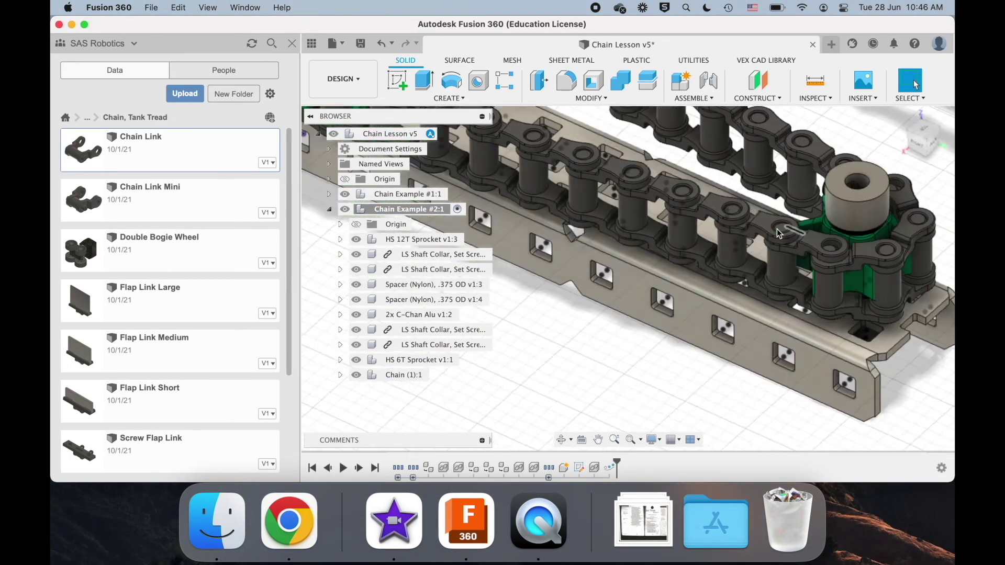
pyautogui.keyDown('shift'); pyautogui.moveTo(777, 228); pyautogui.dragTo(776, 228, button='middle'); pyautogui.keyUp('shift')
pyautogui.keyDown('shift'); pyautogui.hscroll(10, 776, 228); pyautogui.keyUp('shift')
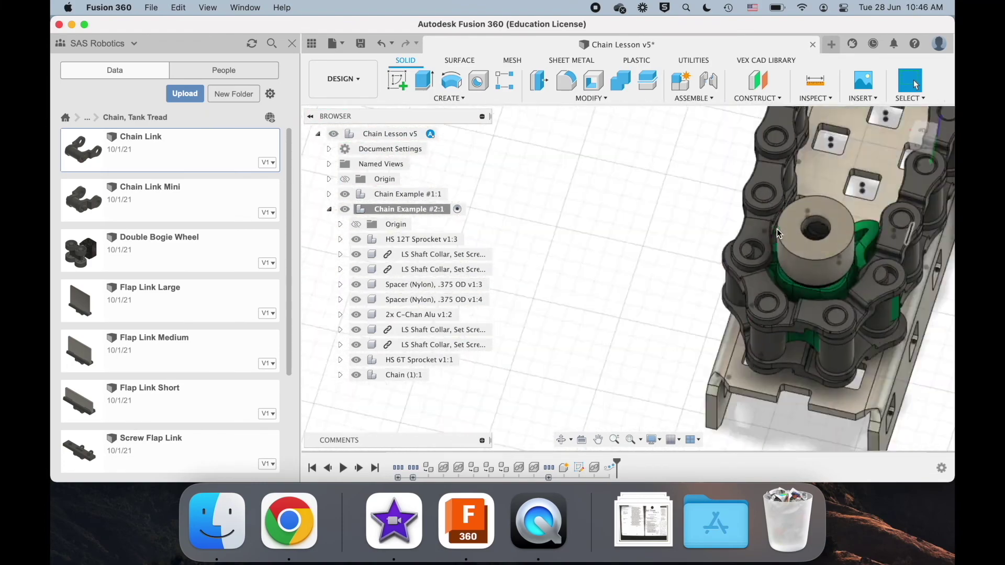
pyautogui.keyDown('shift'); pyautogui.moveTo(776, 228); pyautogui.dragTo(777, 271, button='middle'); pyautogui.keyUp('shift')
pyautogui.hscroll(-10, 820, 333)
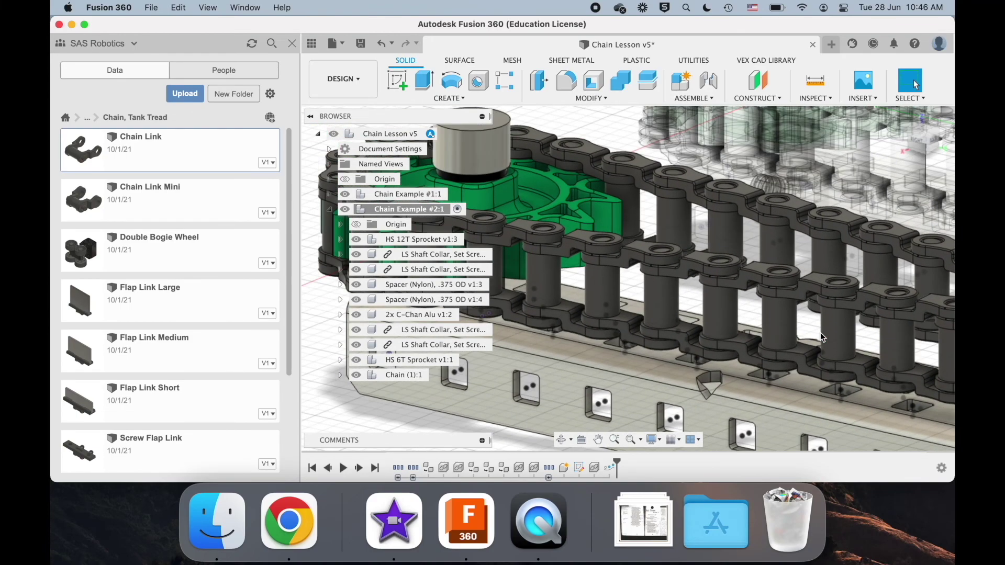
pyautogui.keyDown('shift'); pyautogui.hscroll(-15, 719, 305); pyautogui.keyUp('shift')
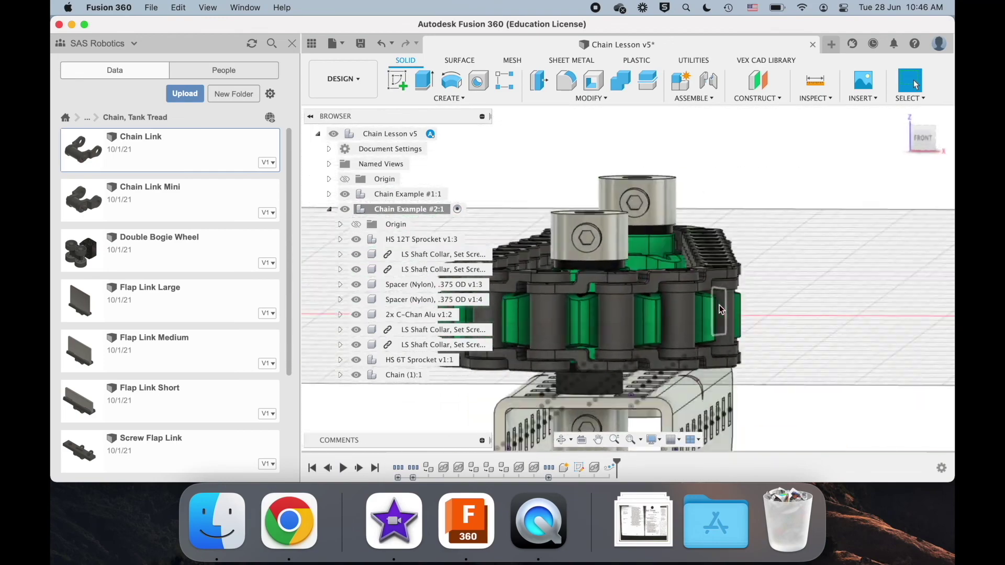
pyautogui.keyDown('shift'); pyautogui.moveTo(719, 305); pyautogui.dragTo(719, 305, button='middle'); pyautogui.keyUp('shift')
pyautogui.keyDown('shift'); pyautogui.hscroll(10, 719, 304); pyautogui.keyUp('shift')
pyautogui.keyDown('shift'); pyautogui.hscroll(-6, 719, 305); pyautogui.keyUp('shift')
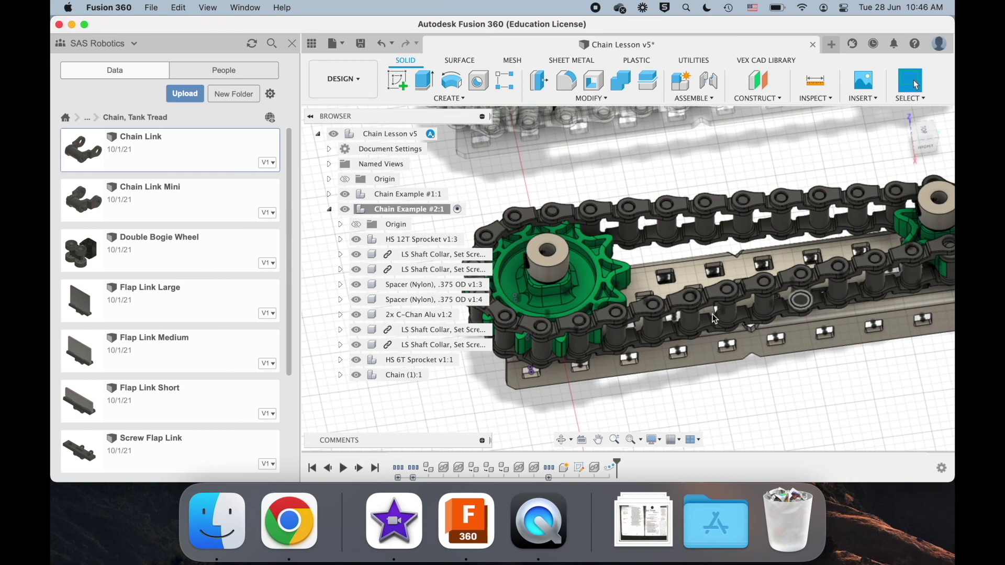
pyautogui.scroll(-3, 821, 289)
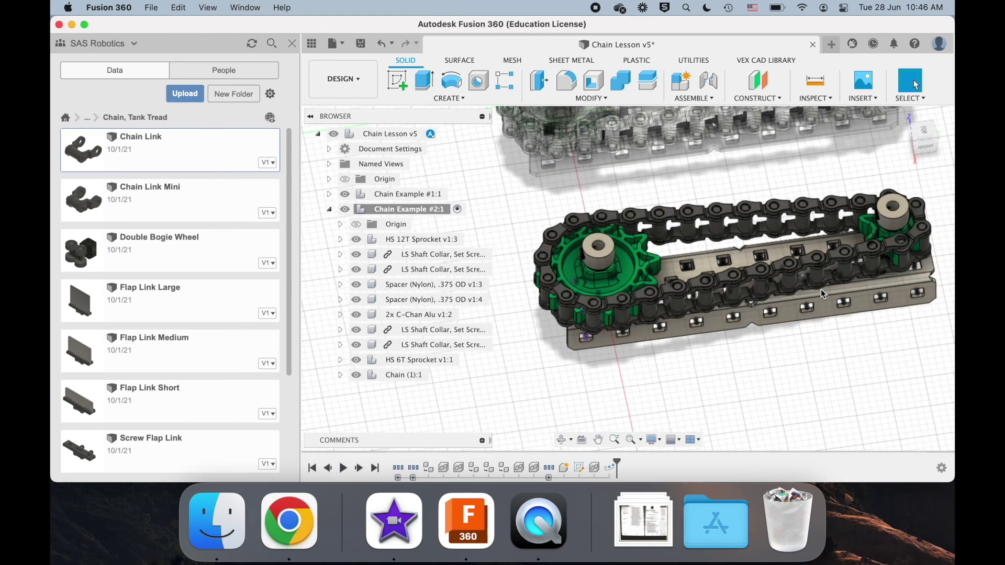
pyautogui.keyDown('shift'); pyautogui.scroll(10, 821, 290); pyautogui.keyUp('shift')
pyautogui.keyDown('shift'); pyautogui.moveTo(821, 293); pyautogui.dragTo(821, 293, button='middle'); pyautogui.keyUp('shift')
pyautogui.scroll(-10, 821, 289)
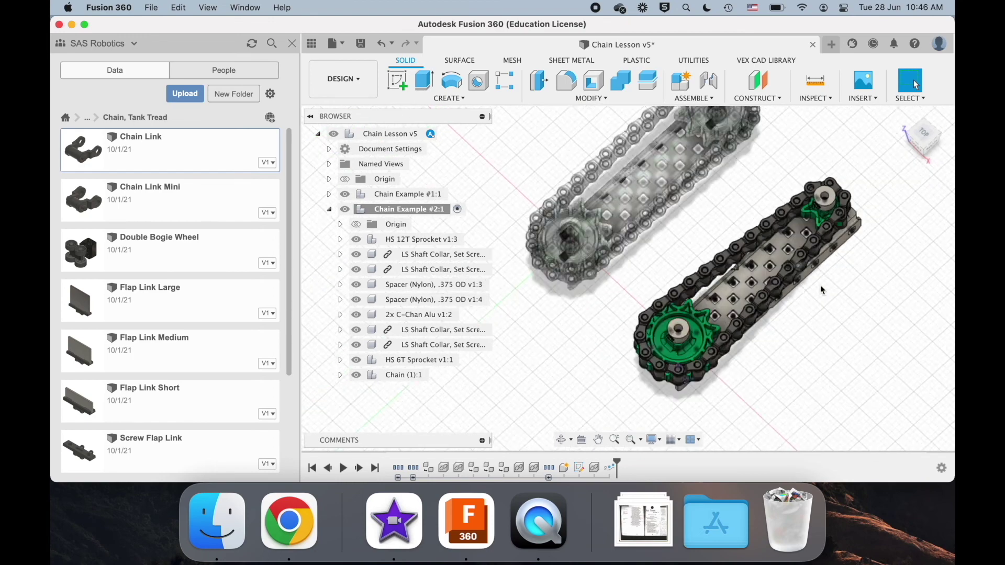
pyautogui.keyDown('shift'); pyautogui.hscroll(10, 820, 289); pyautogui.keyUp('shift')
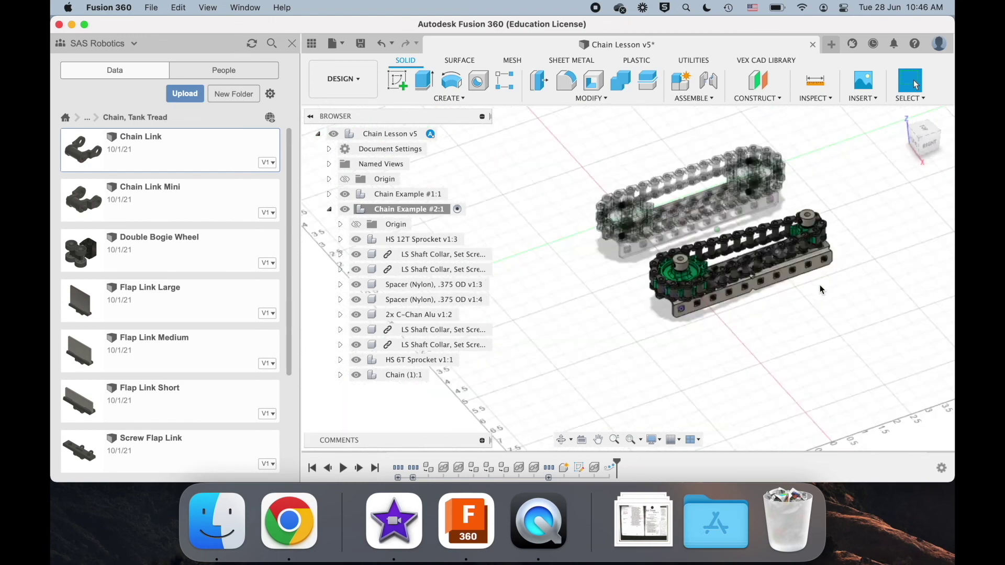
pyautogui.scroll(3, 821, 289)
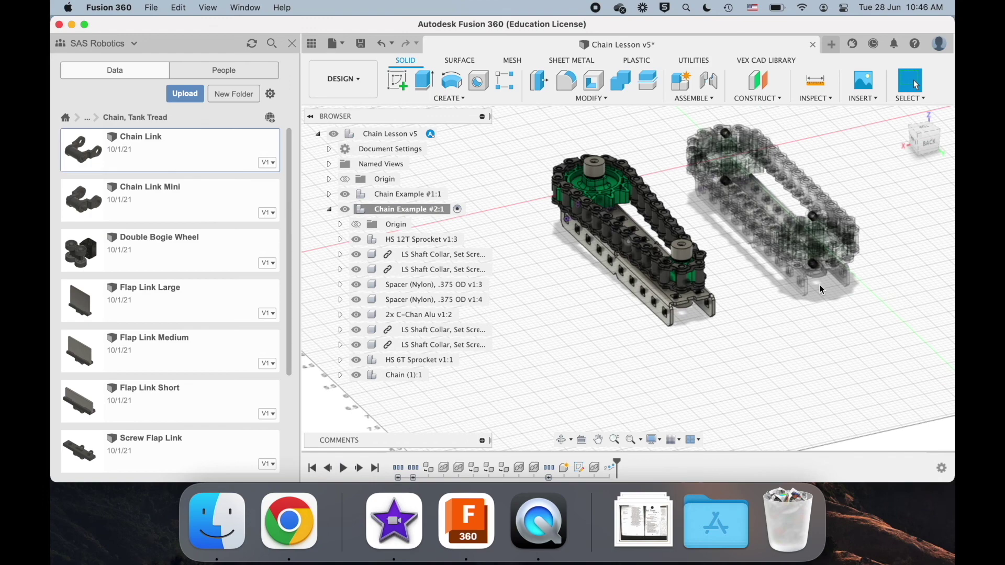
pyautogui.keyDown('shift'); pyautogui.moveTo(819, 284); pyautogui.dragTo(737, 280, button='middle'); pyautogui.keyUp('shift')
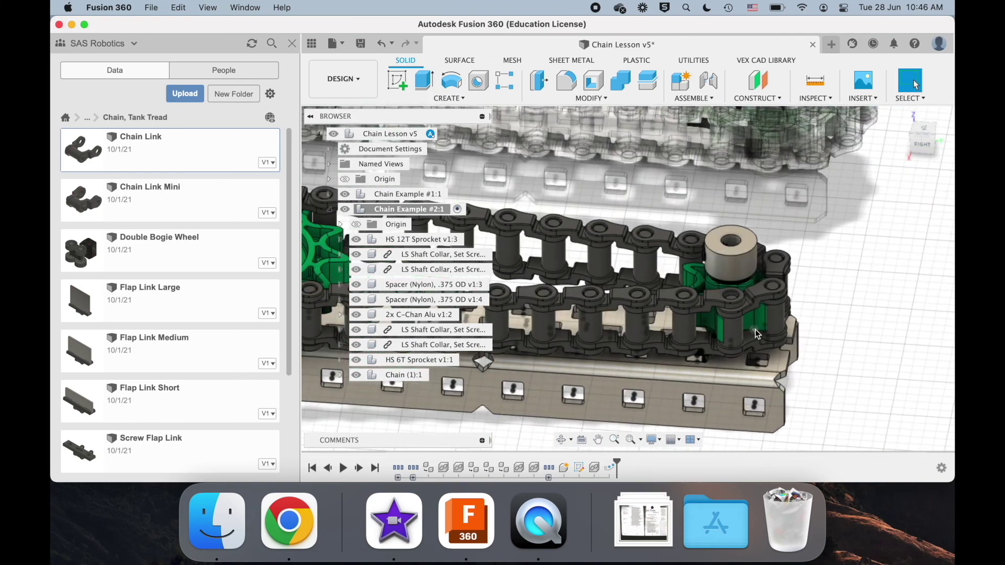
pyautogui.keyDown('shift'); pyautogui.moveTo(751, 326); pyautogui.dragTo(751, 325, button='middle'); pyautogui.keyUp('shift')
pyautogui.keyDown('shift'); pyautogui.hscroll(-10, 751, 325); pyautogui.keyUp('shift')
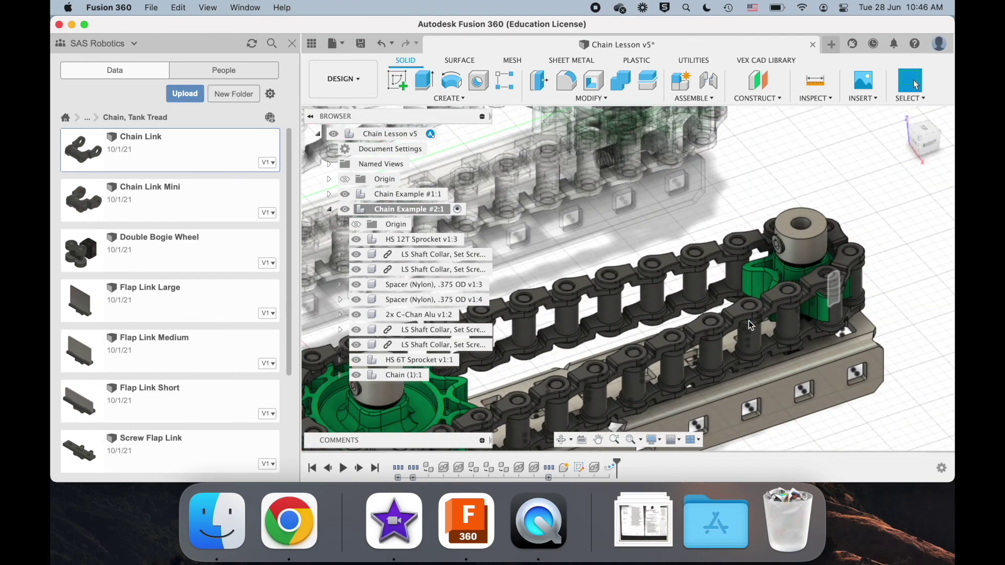
pyautogui.scroll(-5, 748, 320)
pyautogui.hscroll(4, 748, 321)
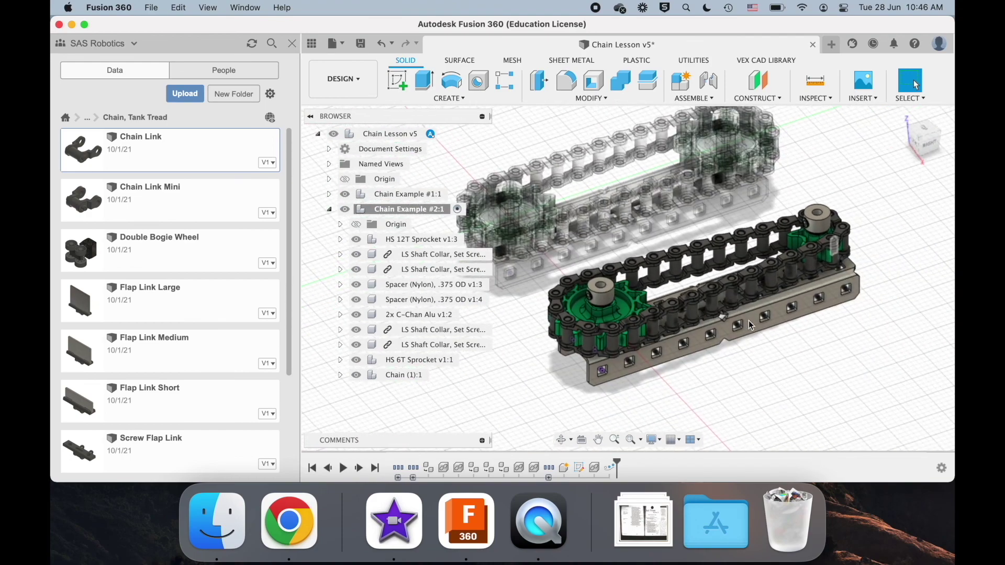
pyautogui.keyDown('shift'); pyautogui.moveTo(748, 320); pyautogui.dragTo(748, 320, button='middle'); pyautogui.keyUp('shift')
# Step: Activate the top-level Chain Lesson assembly and collapse Chain Example #2, with both chain examples in full view
pyautogui.click(445, 134)
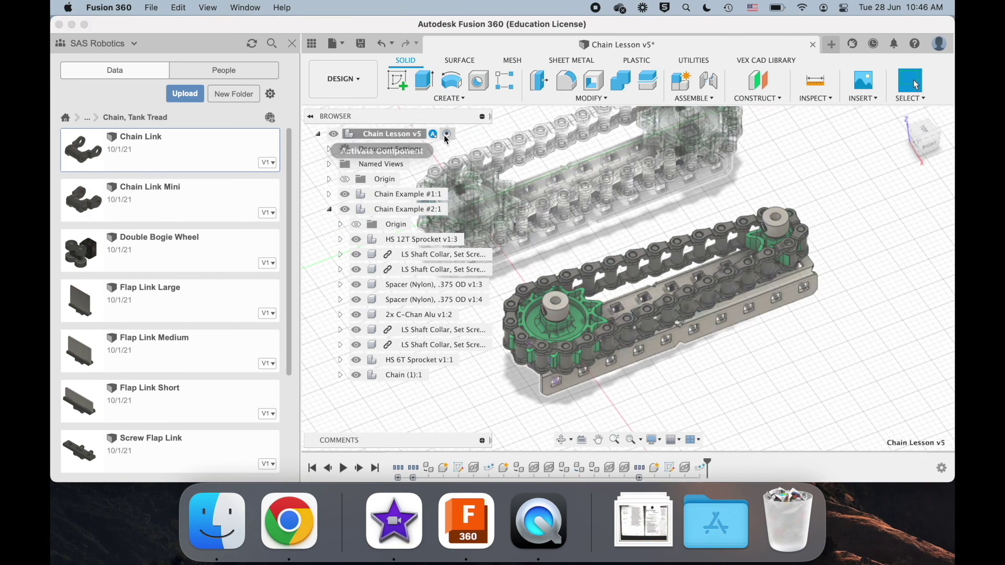
pyautogui.click(330, 211)
pyautogui.click(400, 312)
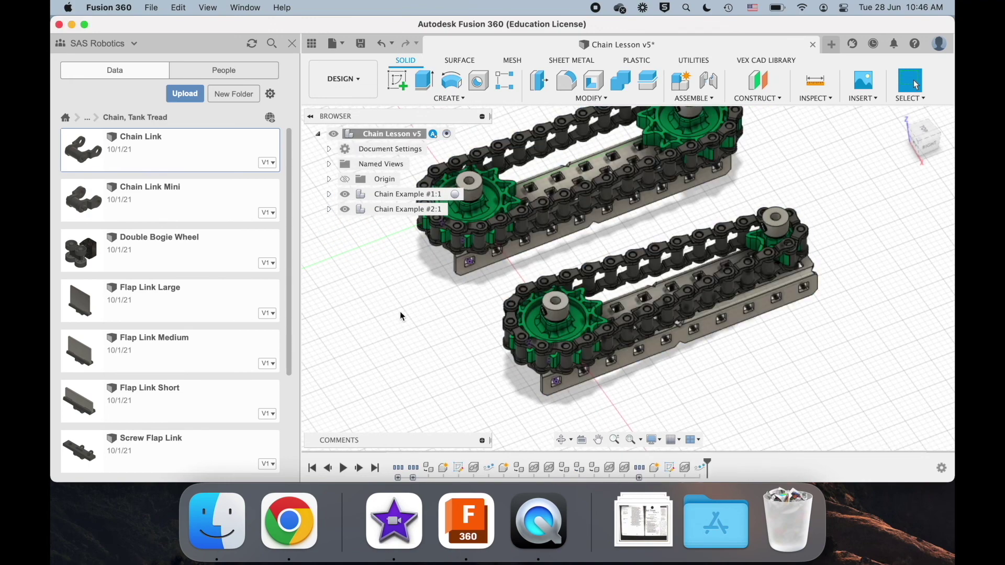
pyautogui.scroll(-3, 399, 312)
pyautogui.hscroll(-3, 399, 312)
pyautogui.scroll(3, 399, 316)
pyautogui.hscroll(2, 399, 316)
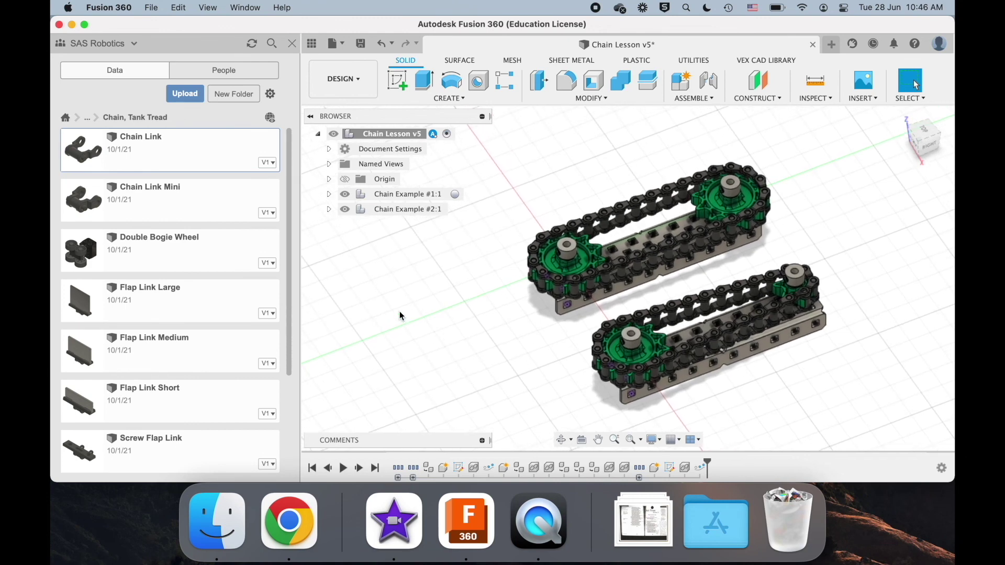